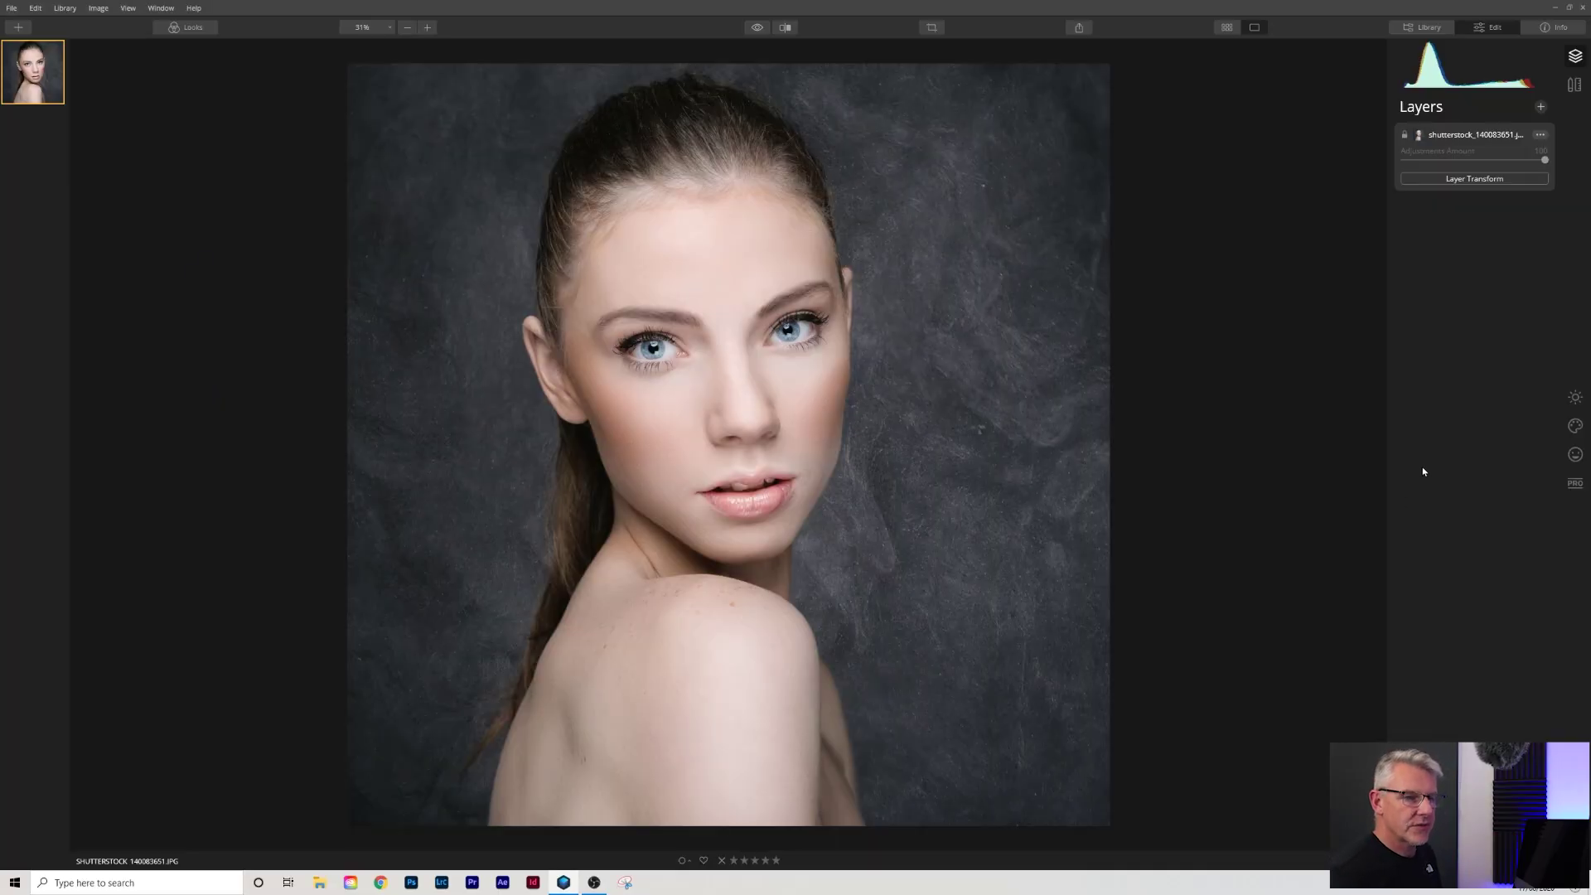
# - Pull the Essentials AI Structure Amount down to about -92 to soften skin and backdrop texture
pyautogui.click(1573, 400)
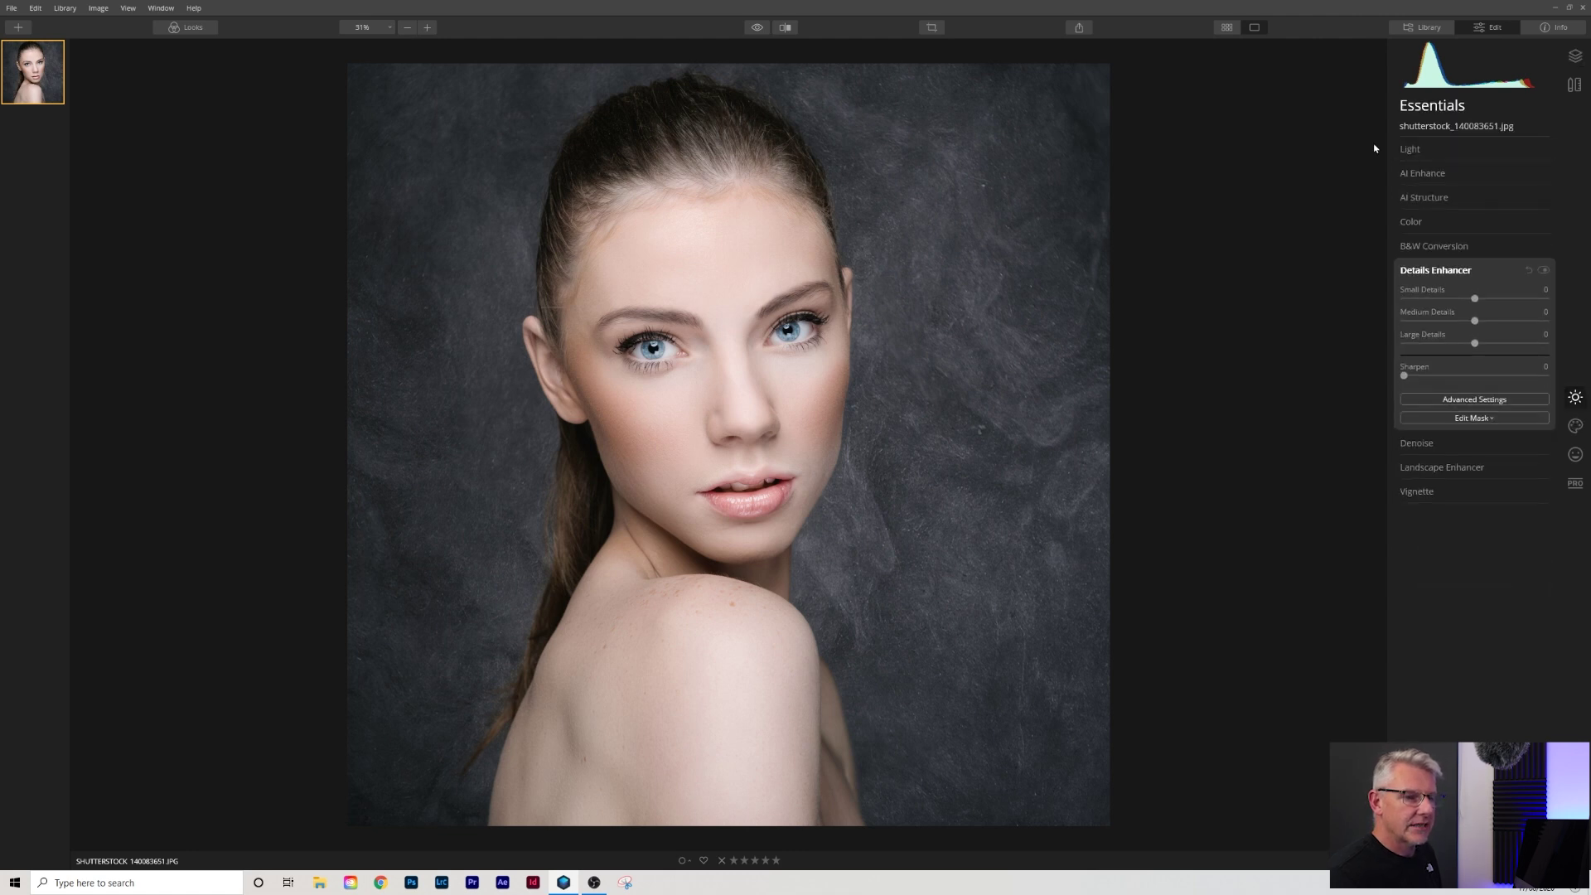
pyautogui.click(1435, 247)
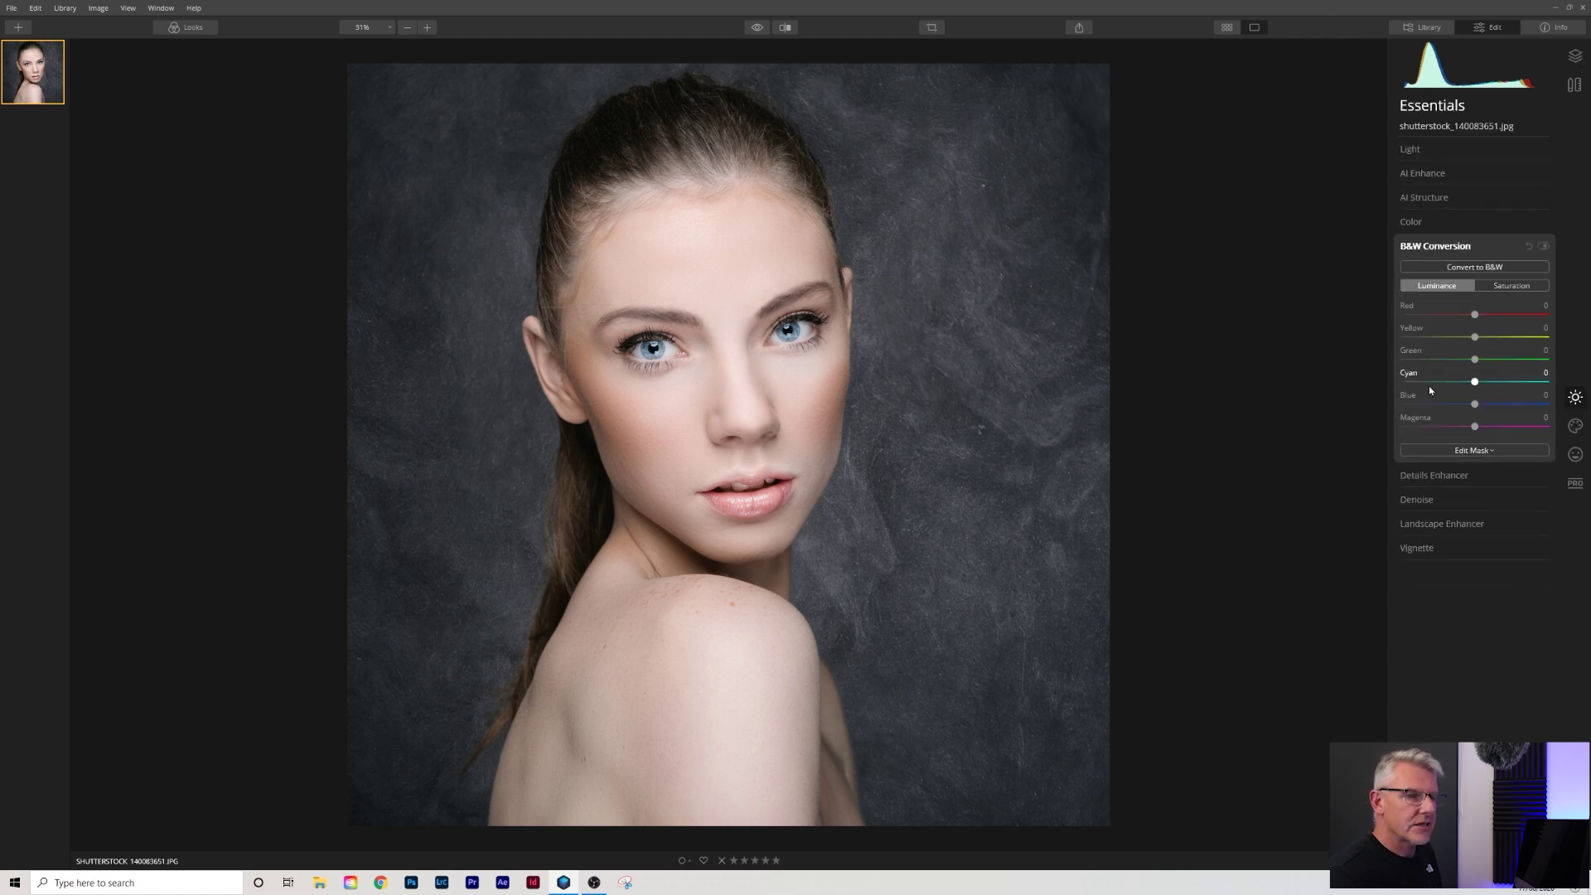
pyautogui.click(1417, 198)
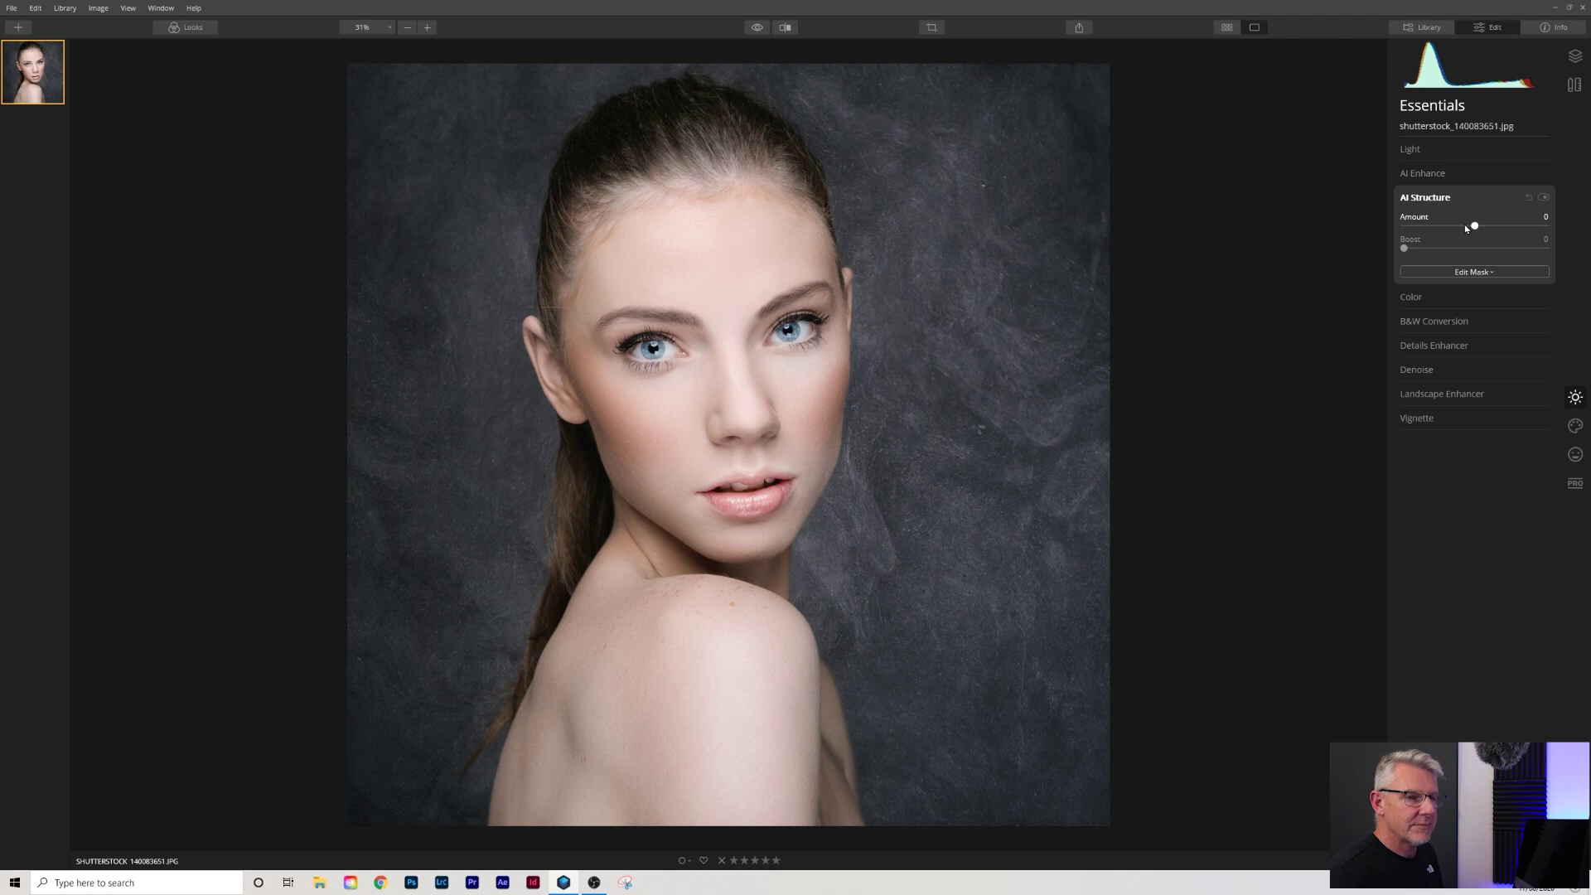
pyautogui.moveTo(1472, 230); pyautogui.dragTo(1408, 226)
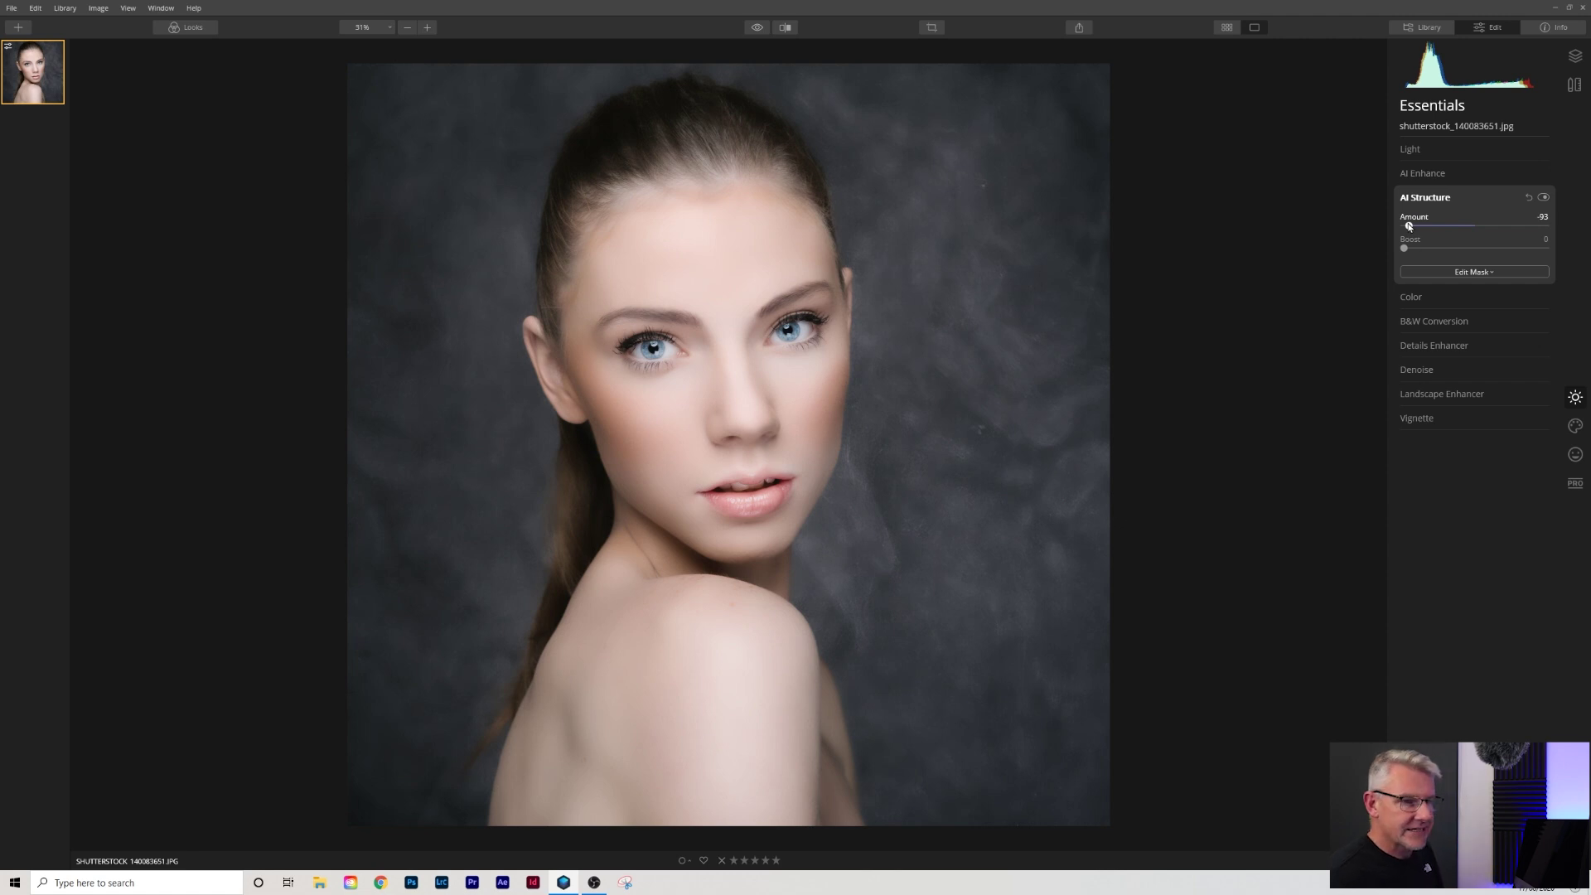
# - Raise the Details Enhancer's Small Details to 21 for slight sharpening
pyautogui.click(1451, 343)
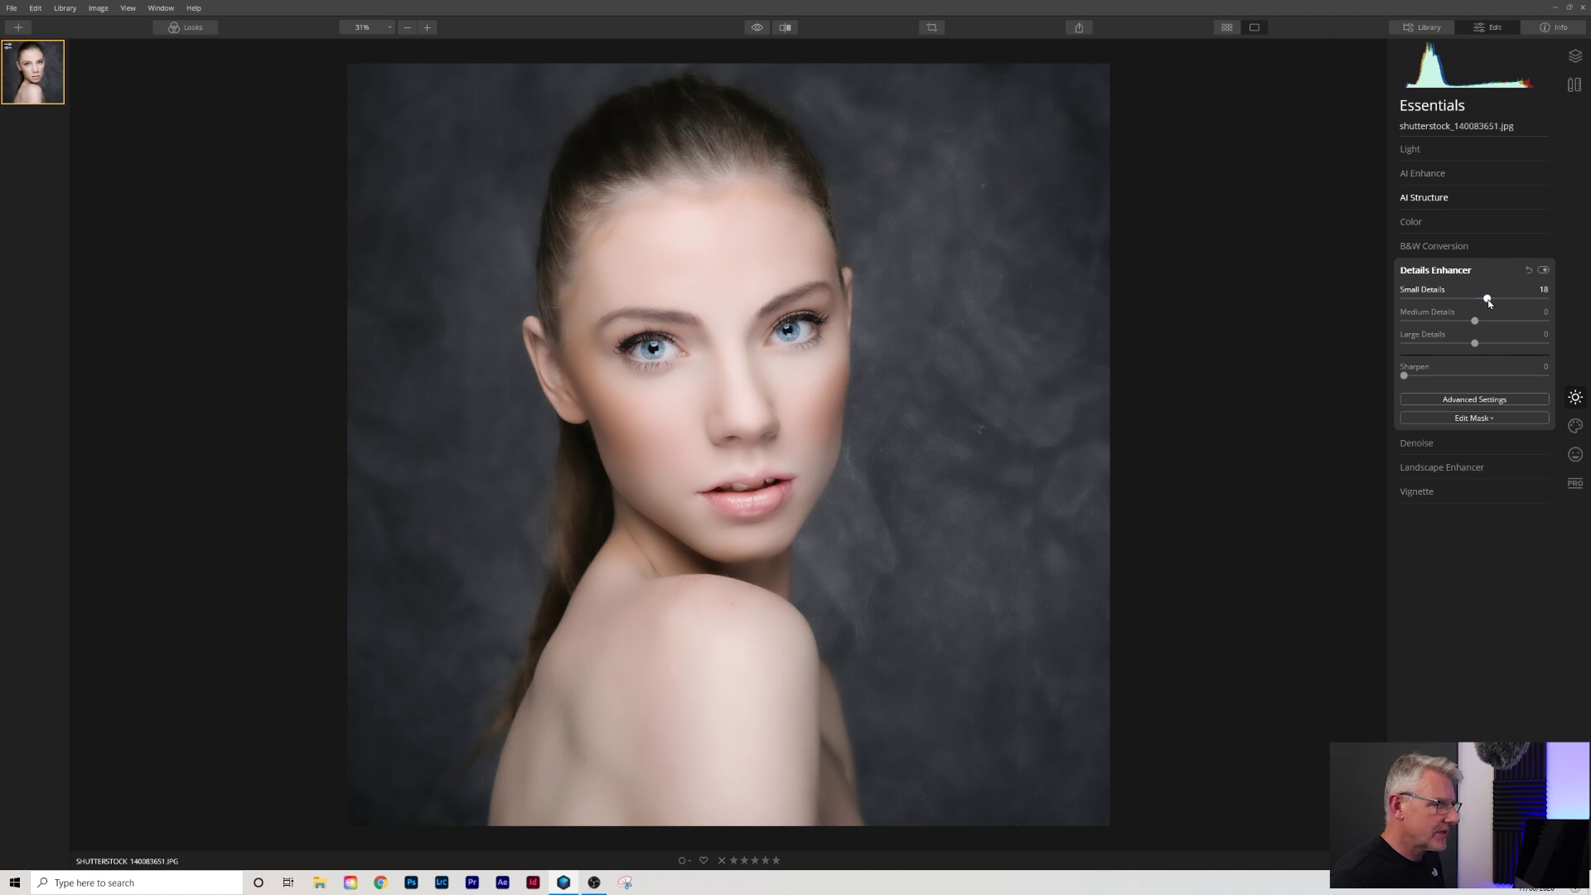
pyautogui.moveTo(1475, 299); pyautogui.dragTo(1491, 304)
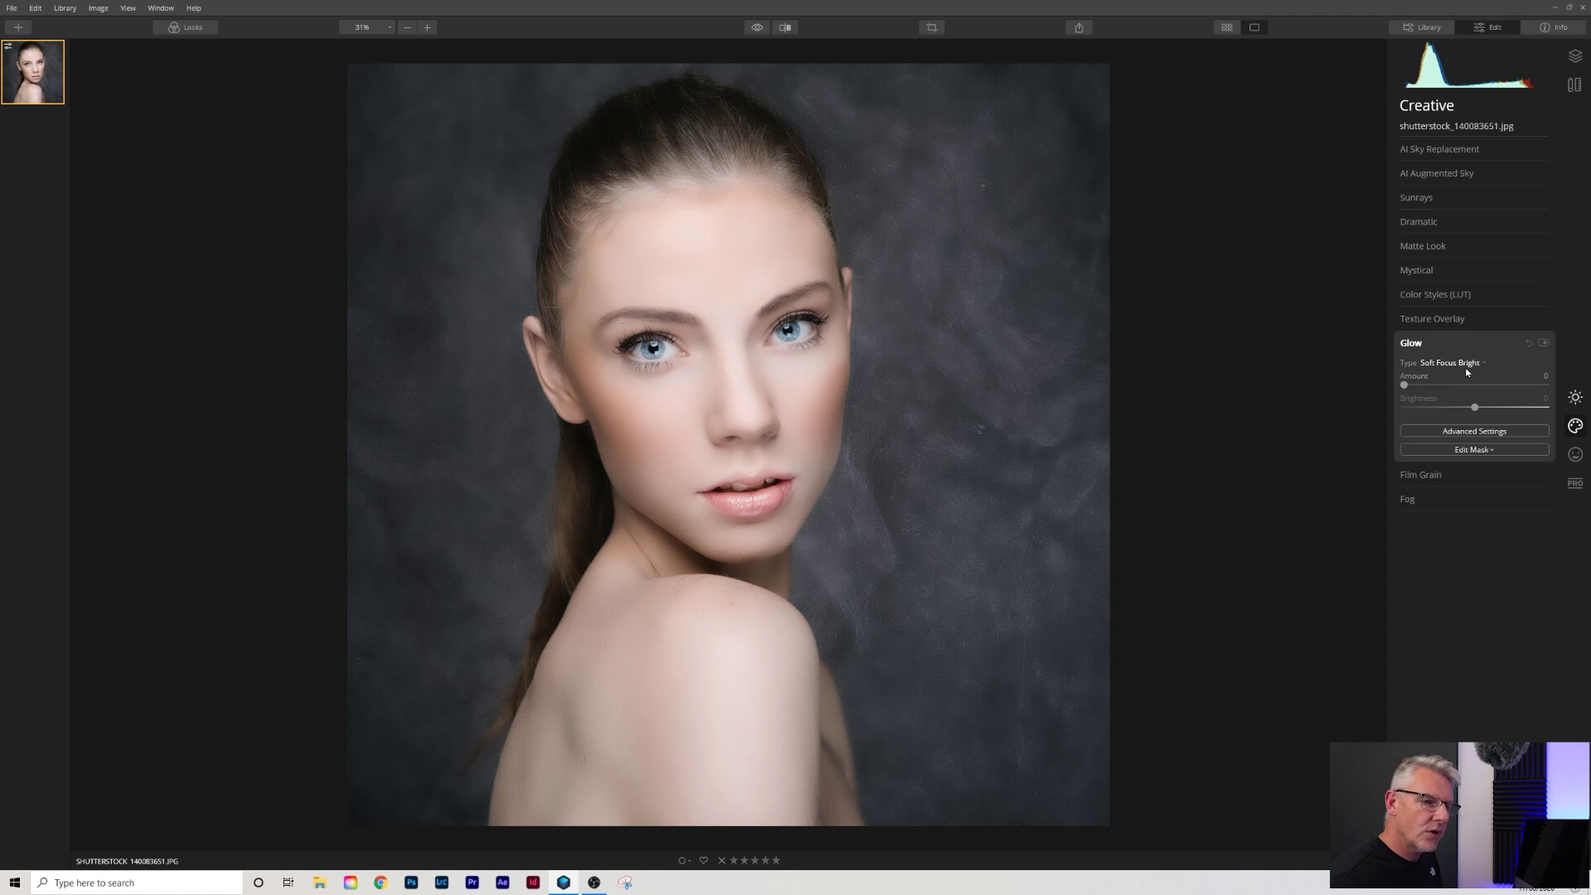
# - Switch the Glow type to Soft Focus and set its Amount to 6
pyautogui.click(1477, 362)
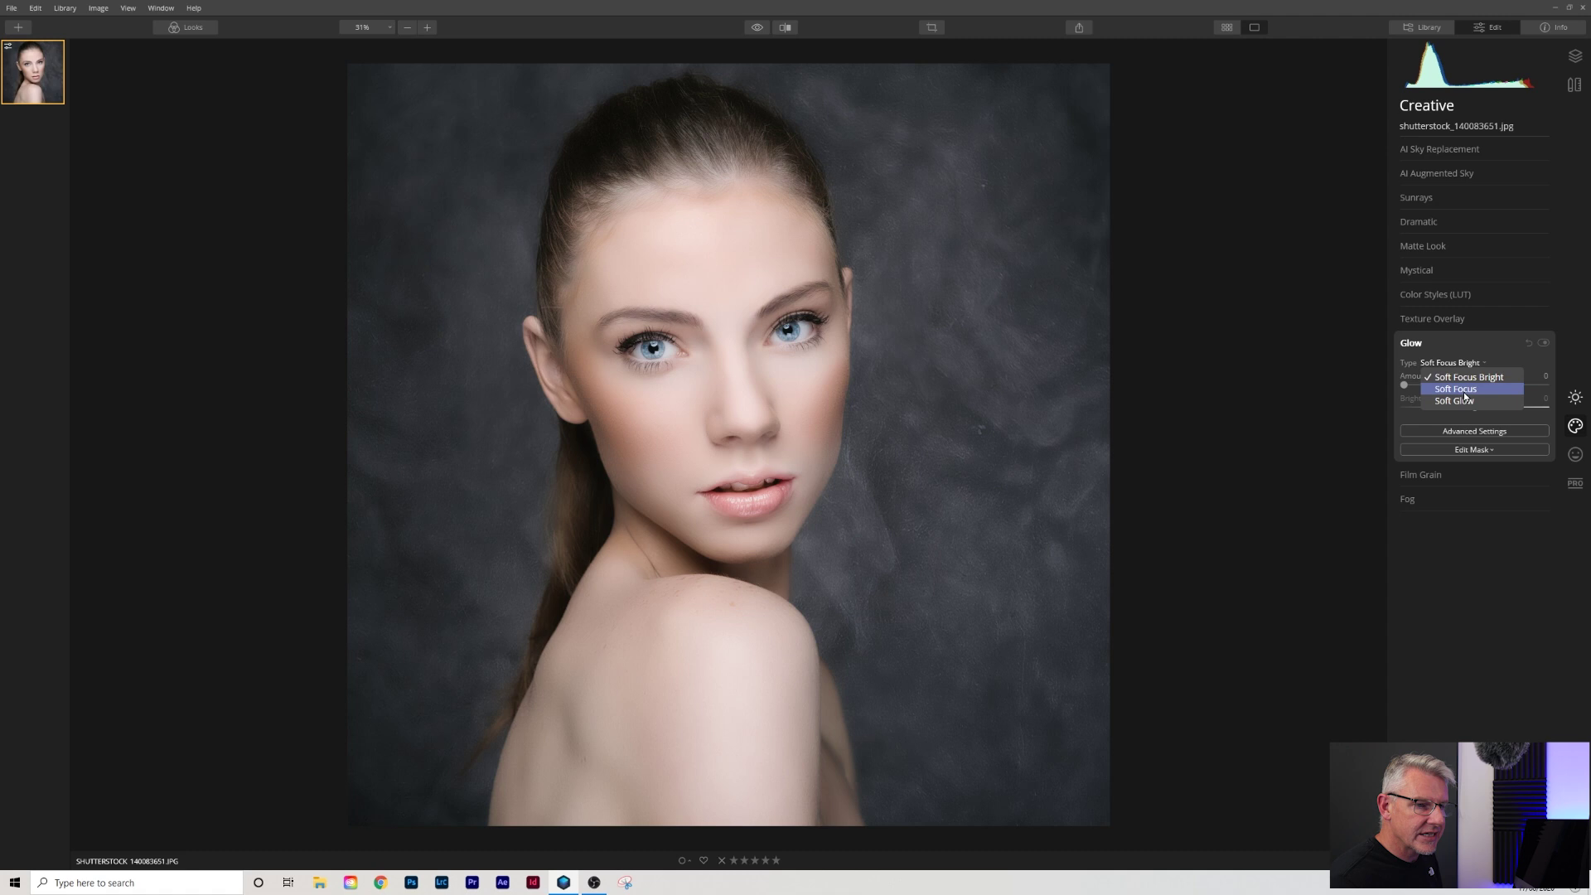
pyautogui.click(1463, 393)
pyautogui.moveTo(1406, 385); pyautogui.dragTo(1415, 386)
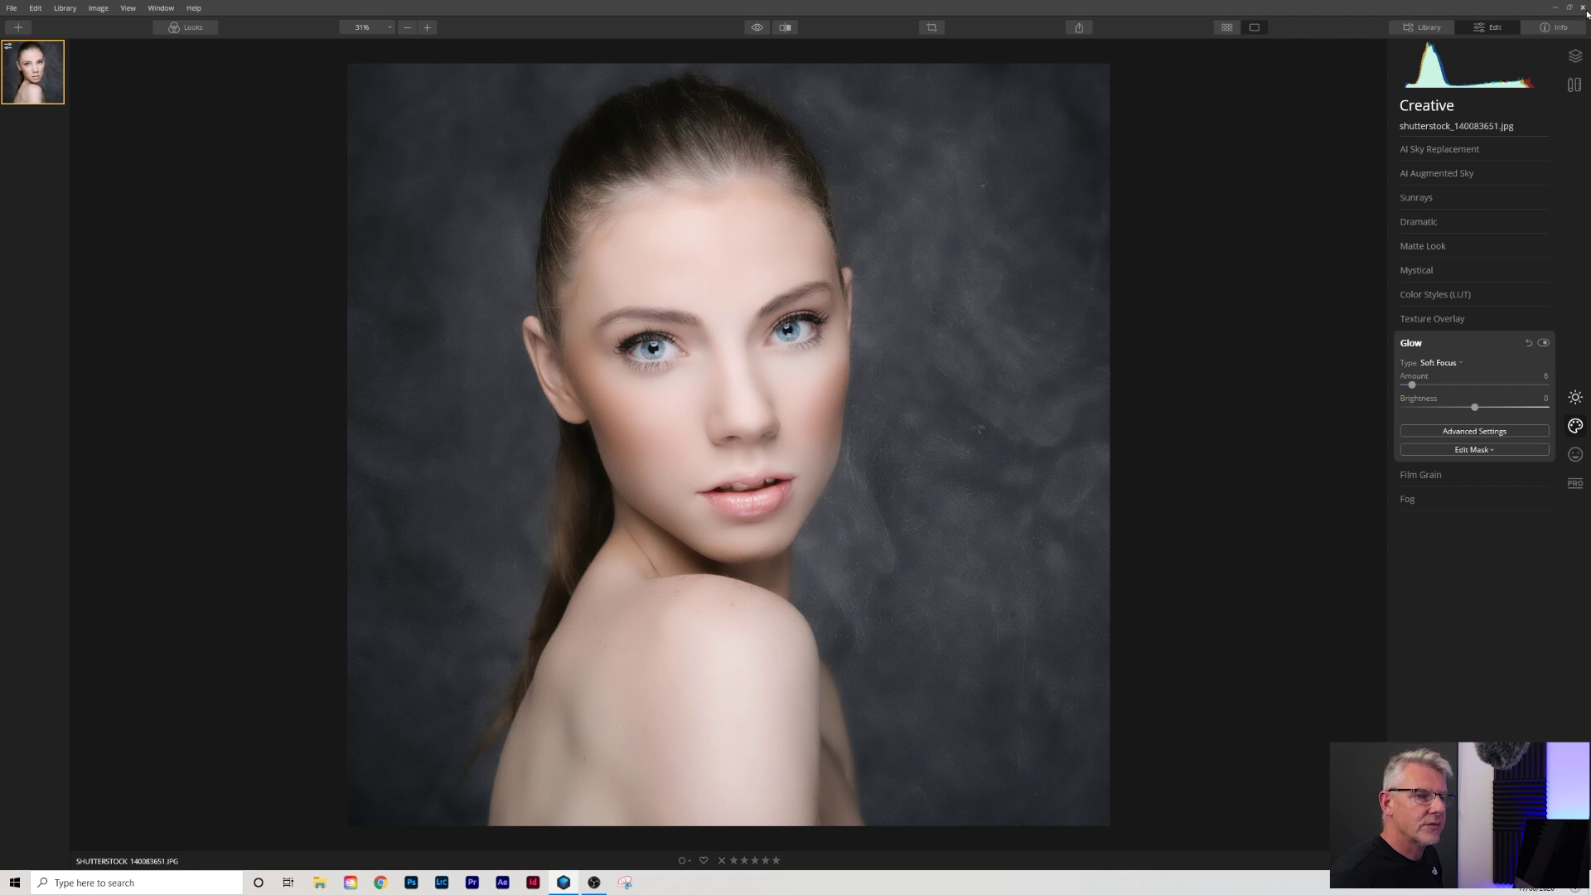
# - Duplicate the photo layer from its options menu in the Layers panel
pyautogui.click(1575, 55)
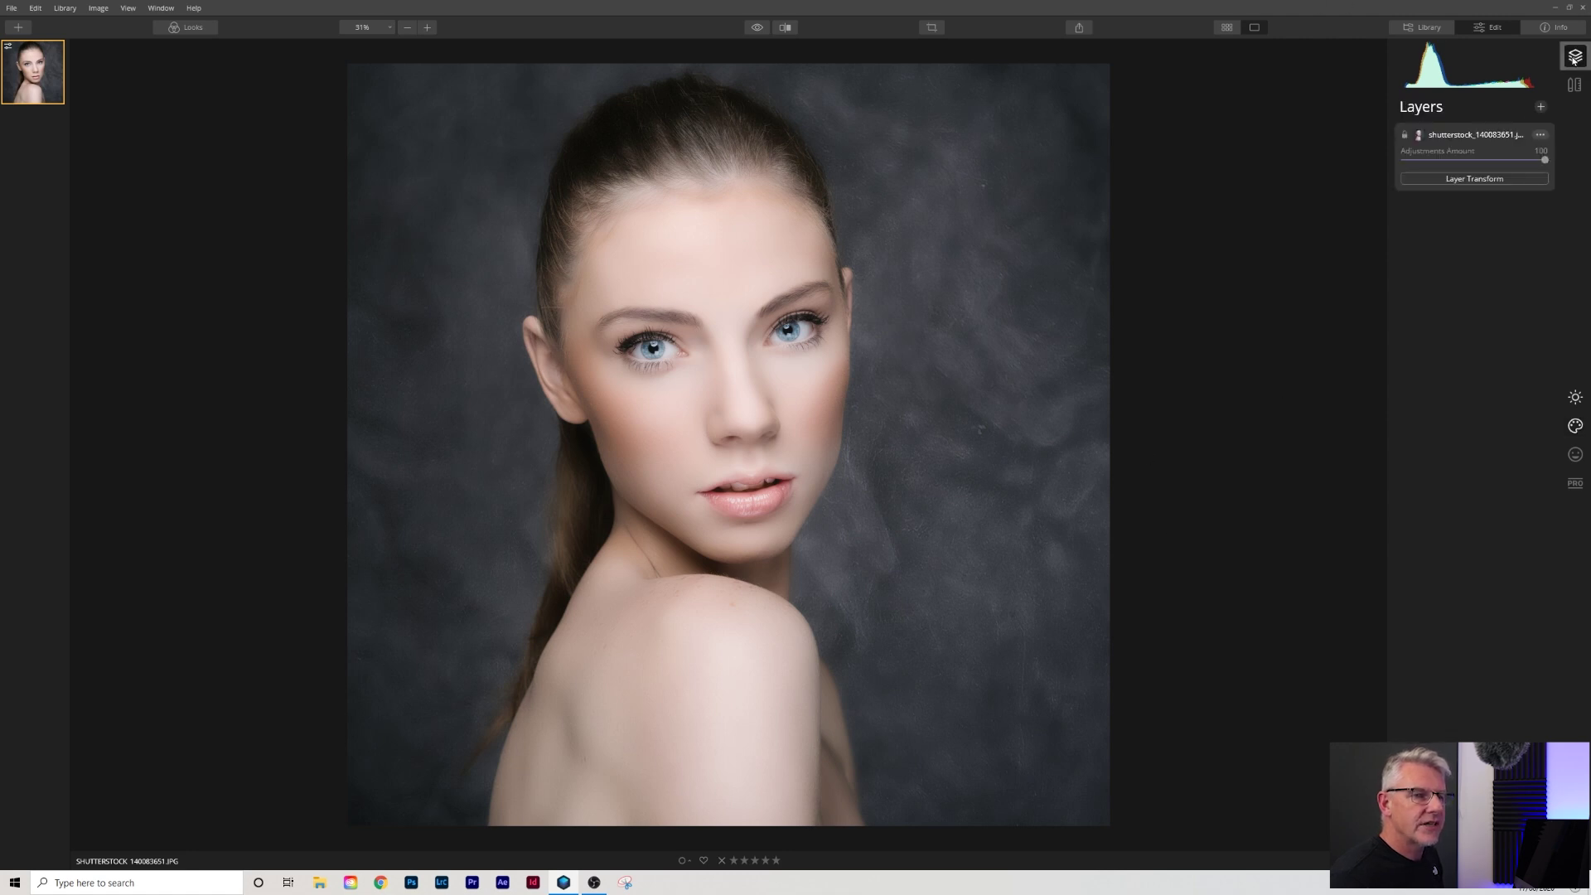
pyautogui.click(1541, 107)
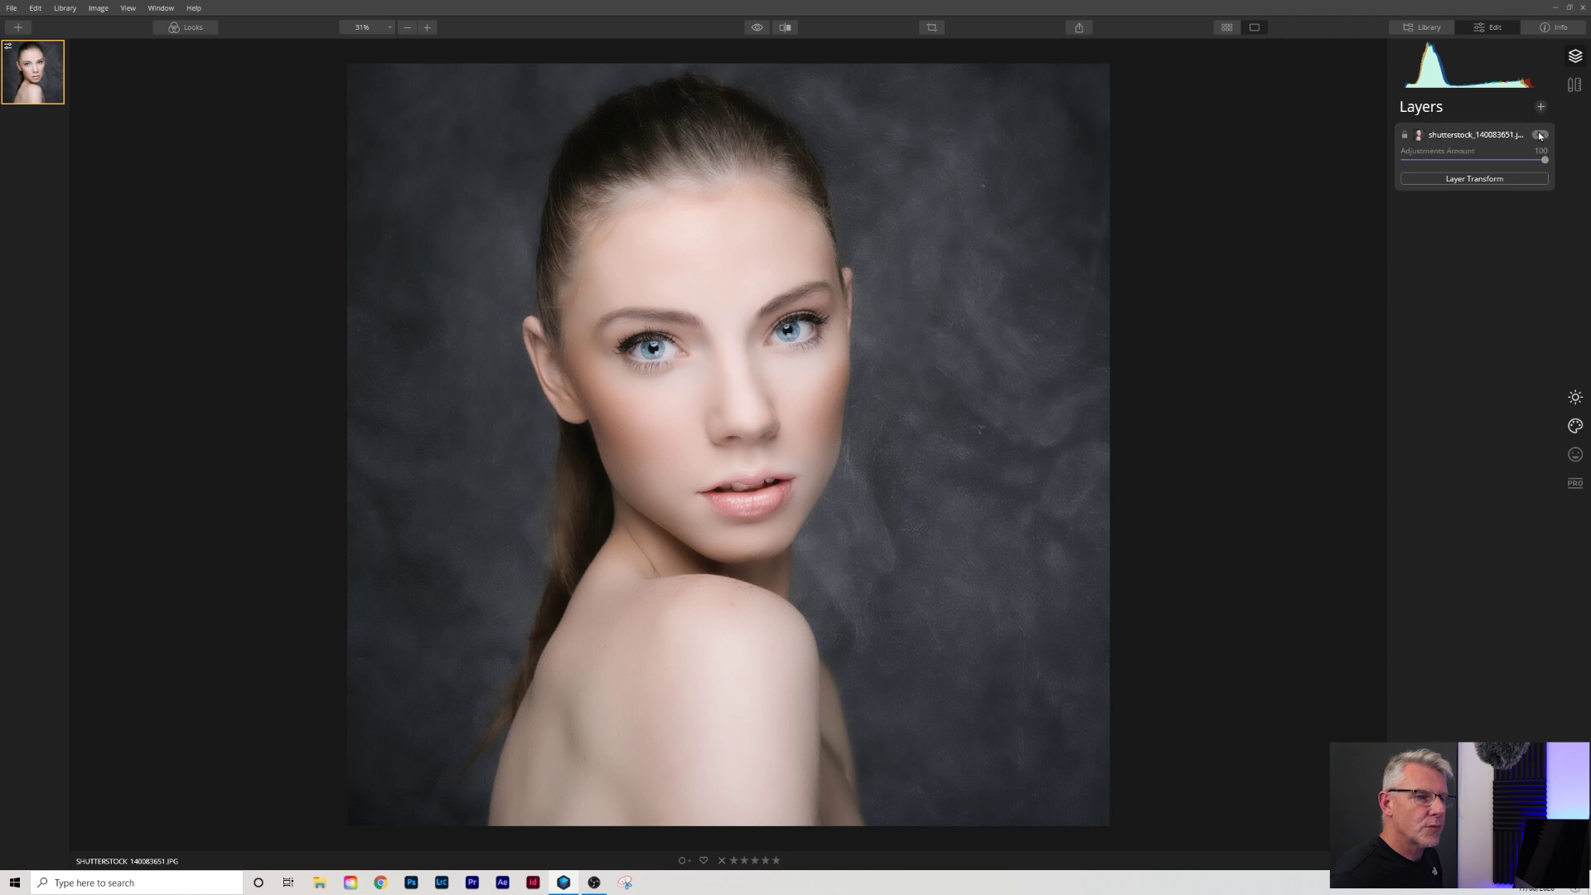
pyautogui.click(1540, 134)
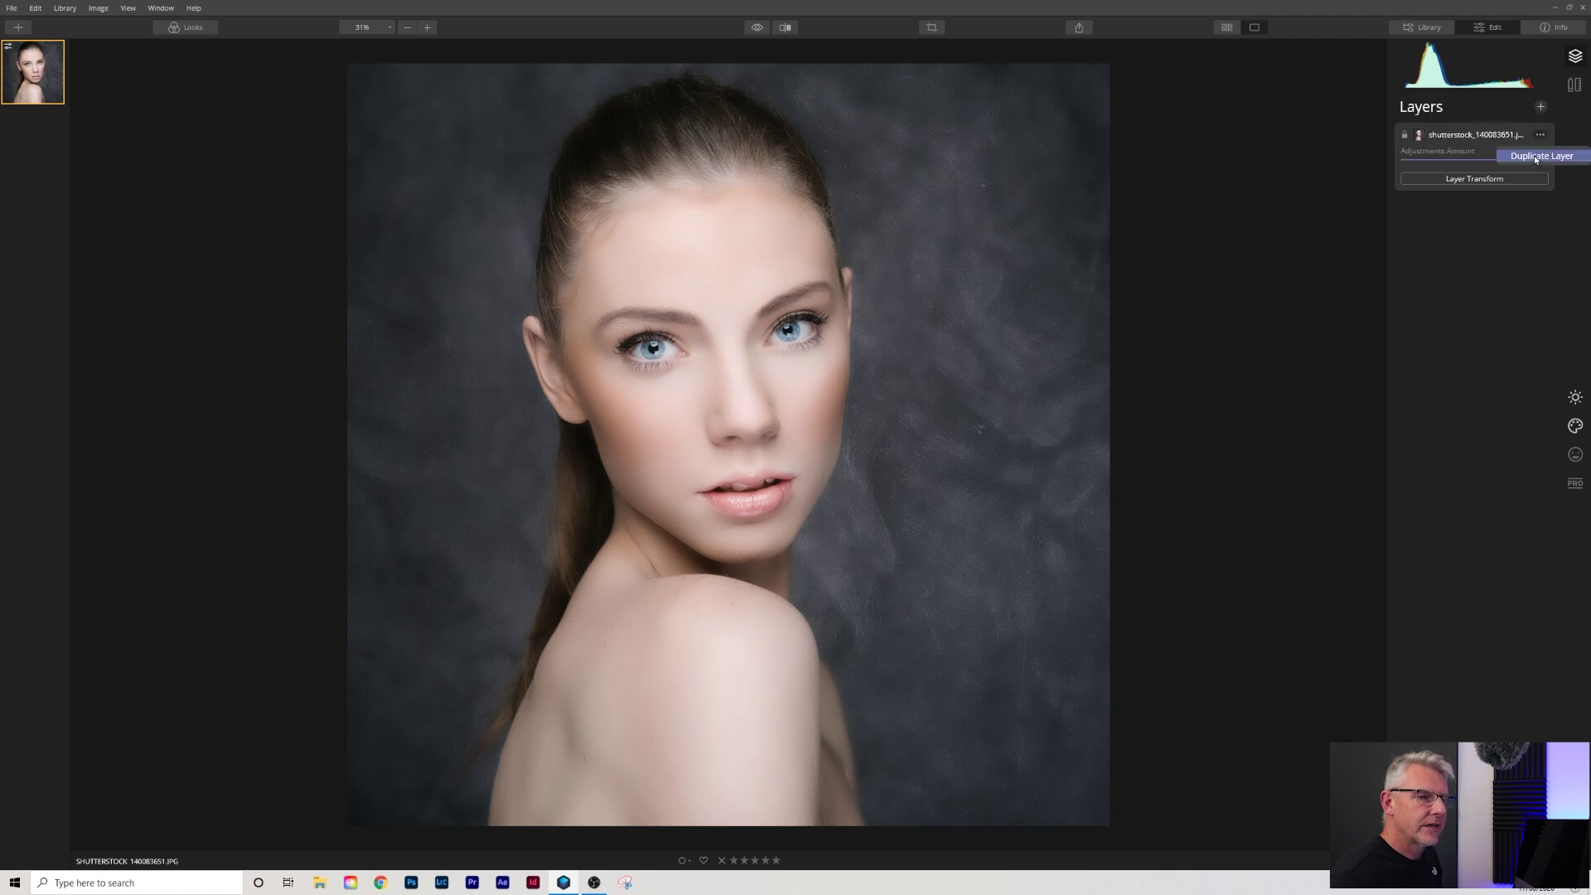
pyautogui.click(1536, 159)
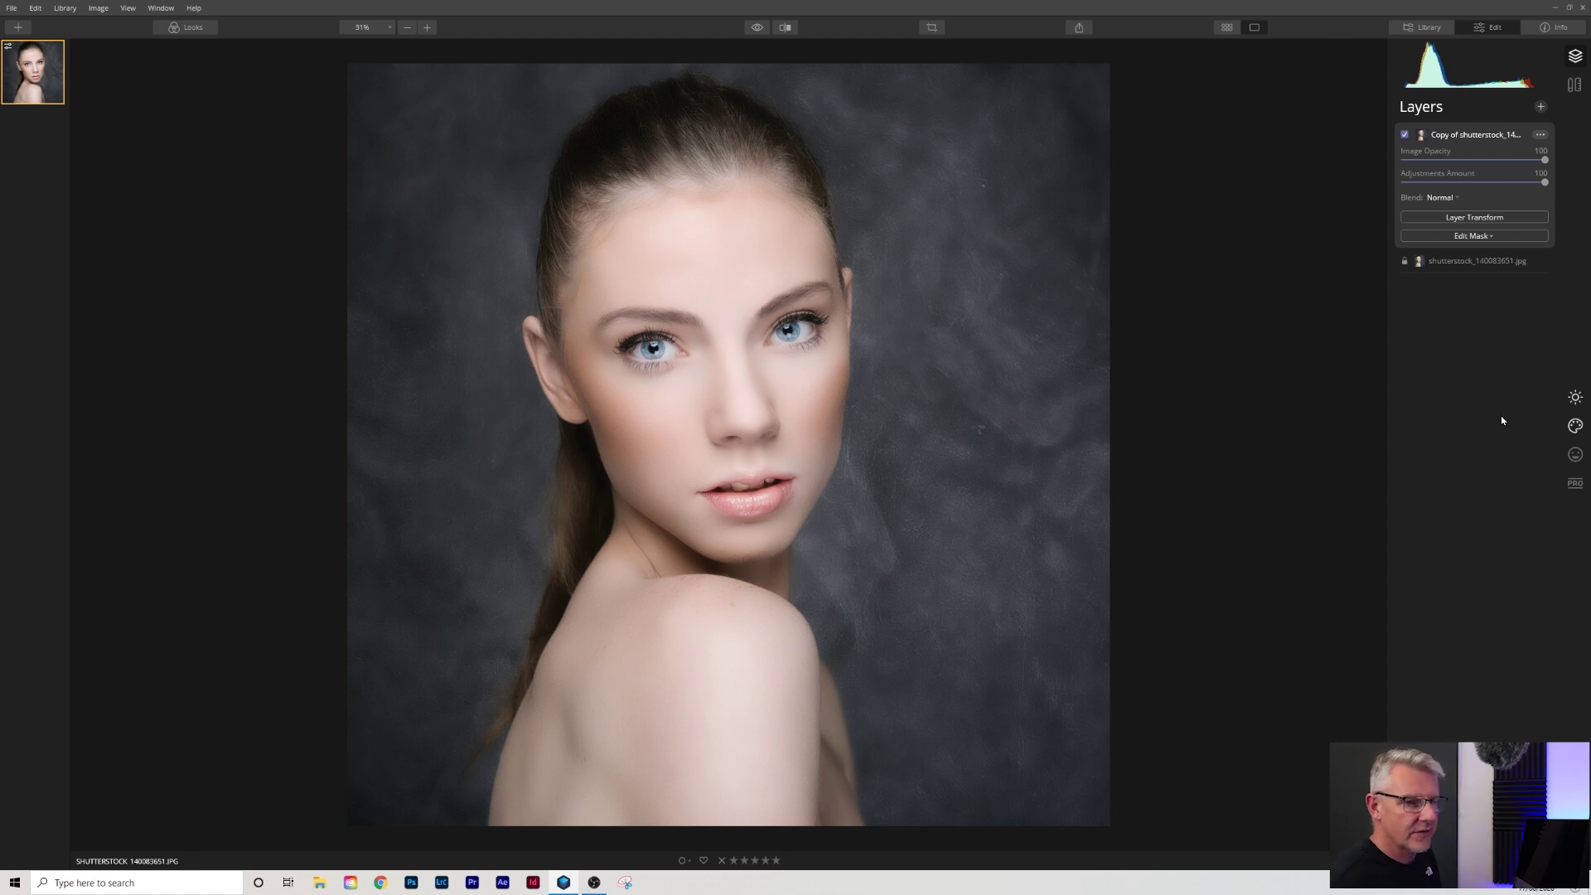
# - On the copy, set the Creative Glow Amount to 11 and Brightness to -49
pyautogui.click(1576, 425)
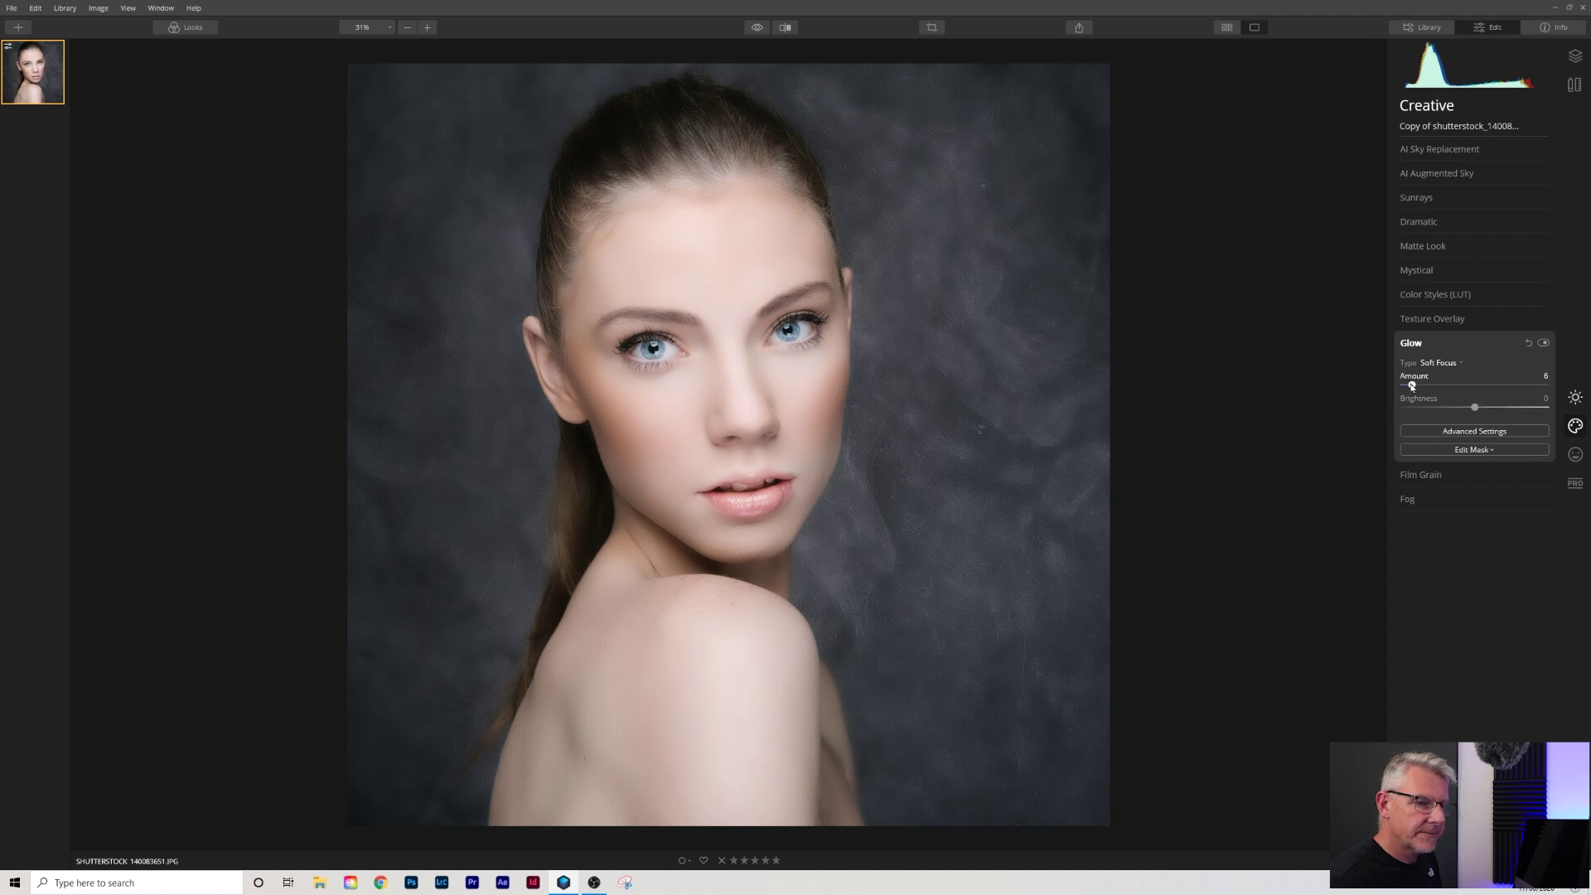
pyautogui.moveTo(1412, 385); pyautogui.dragTo(1420, 388)
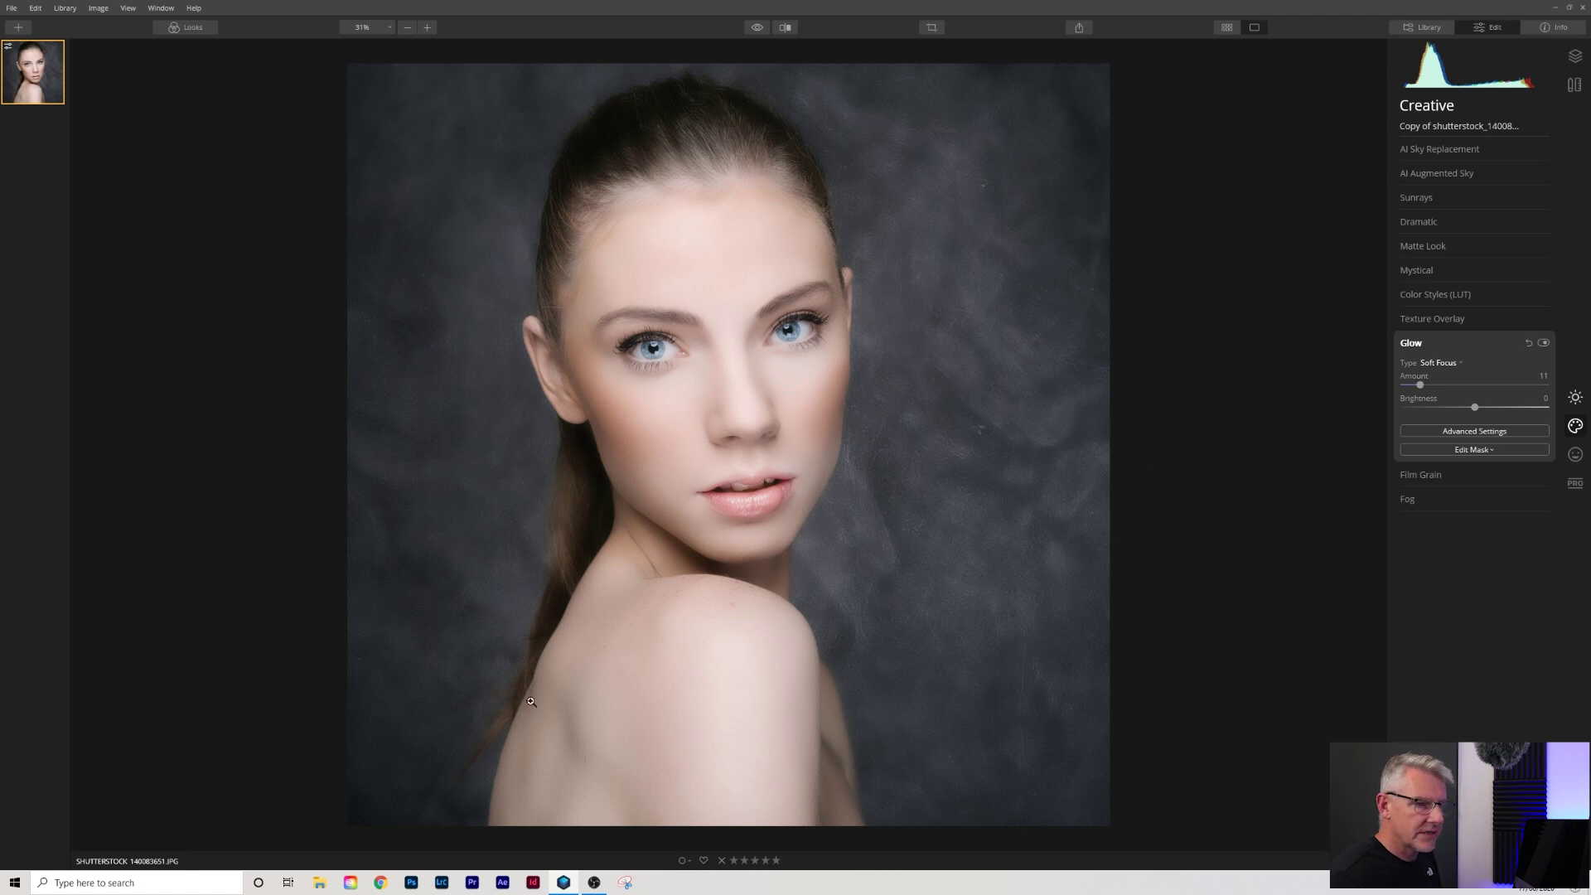
pyautogui.moveTo(1476, 411); pyautogui.dragTo(1413, 407)
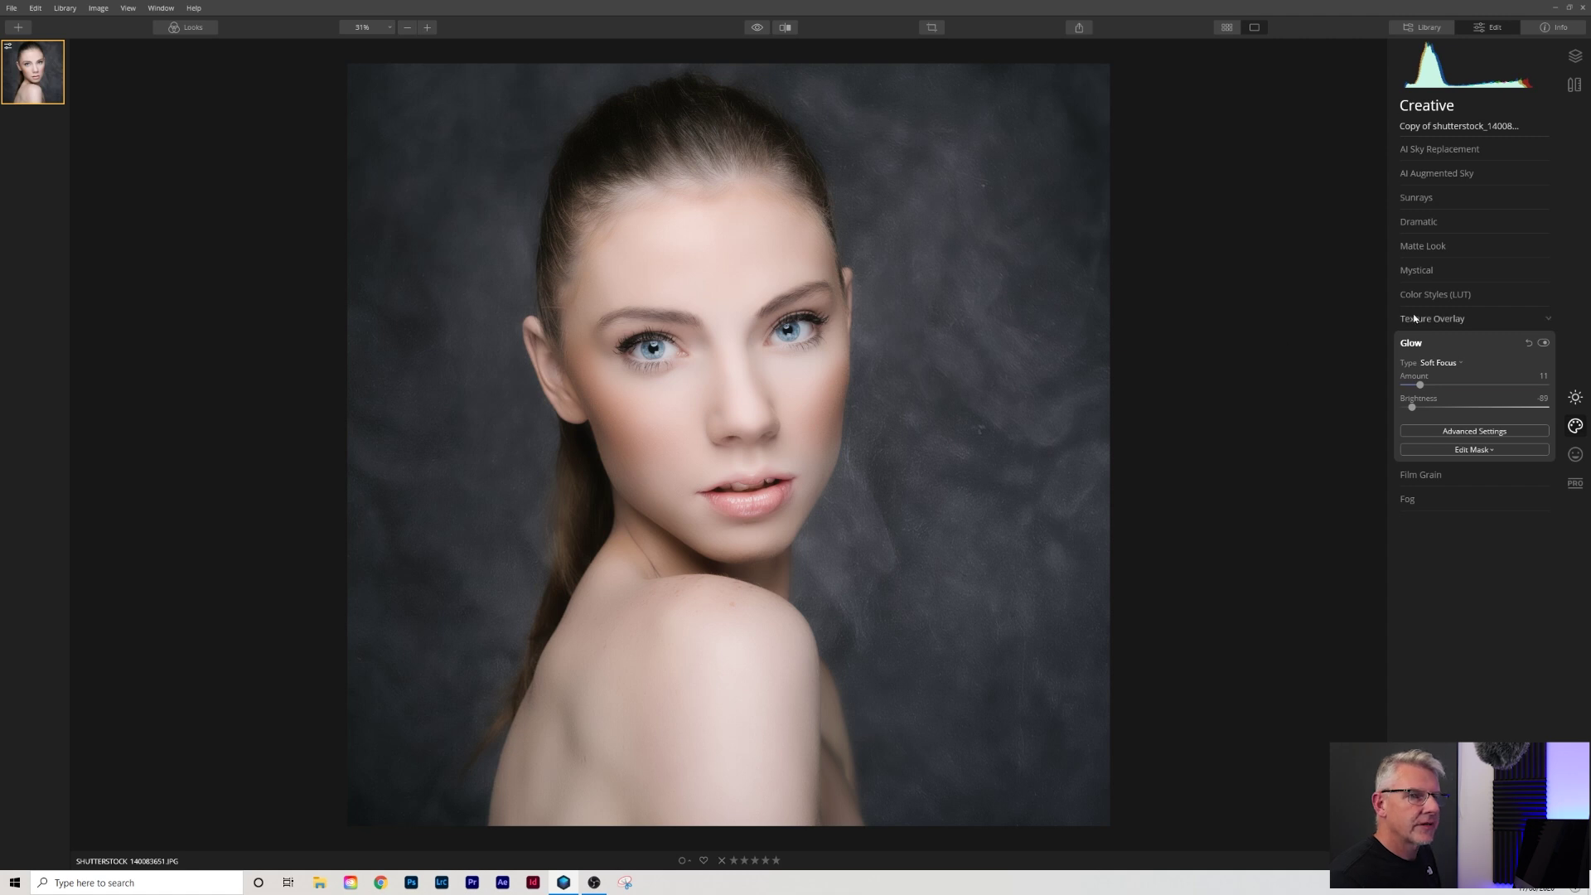
pyautogui.click(1575, 55)
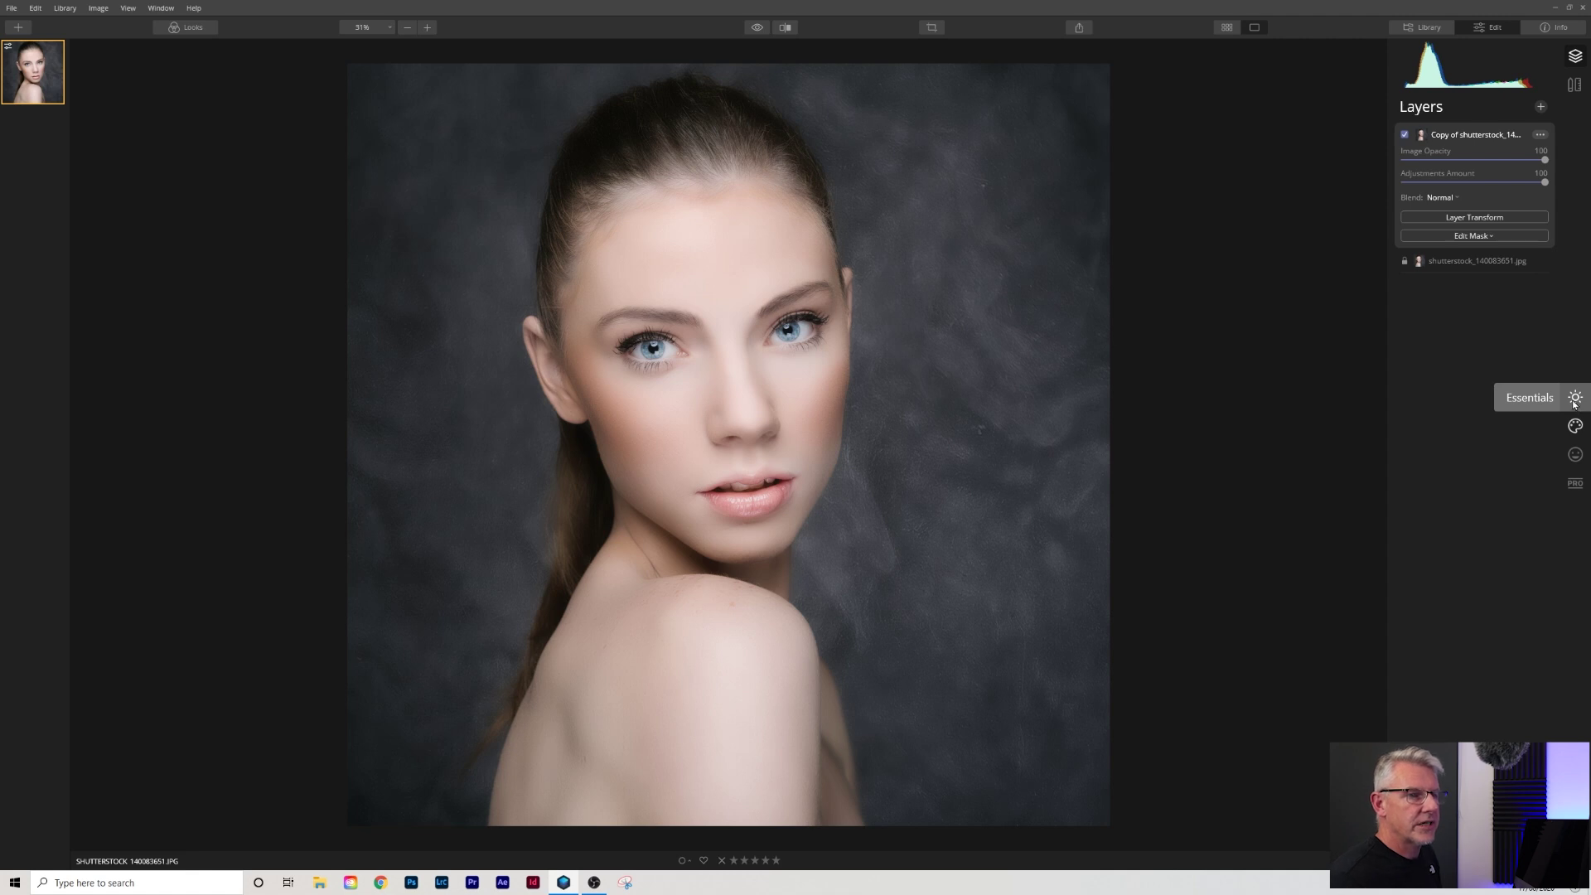
# - Add a new adjustment layer and apply Convert to B&W in Essentials' B&W Conversion
pyautogui.click(1540, 108)
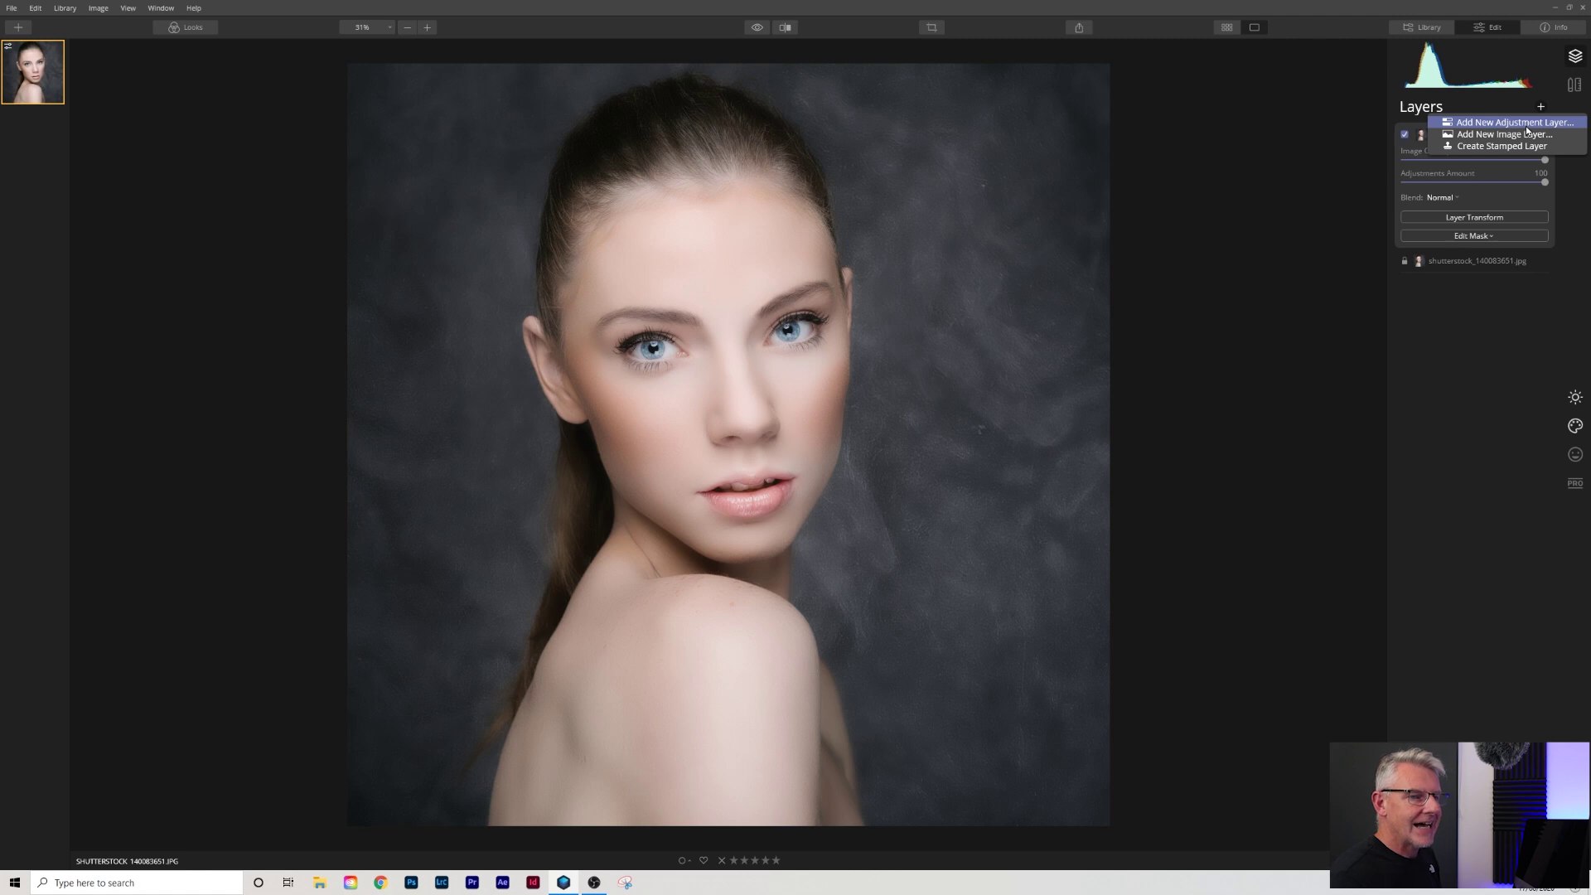
pyautogui.click(1527, 123)
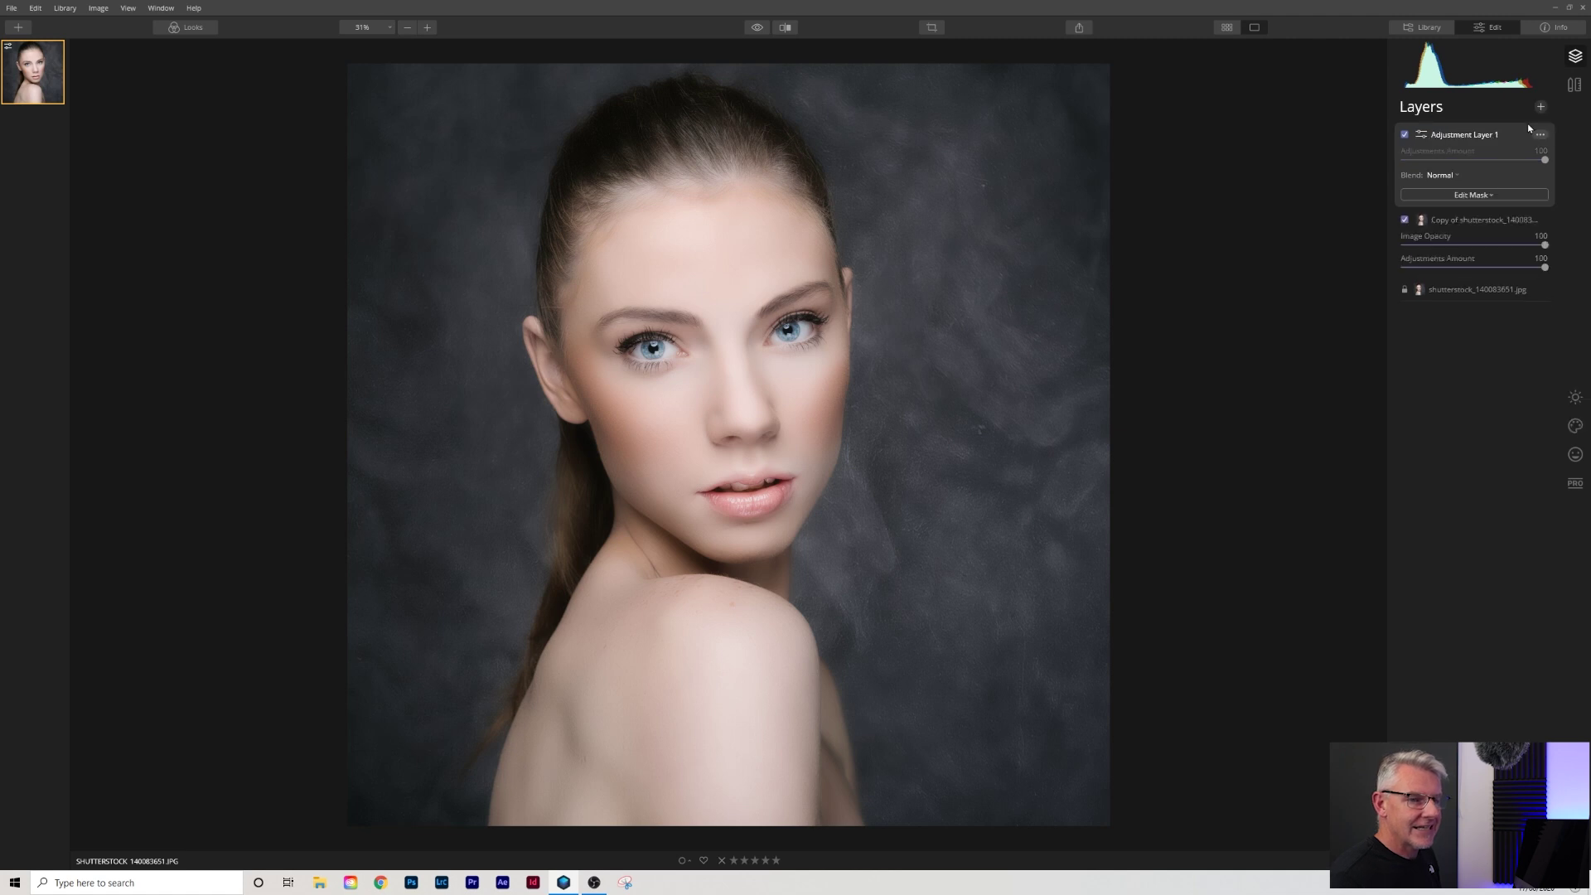
pyautogui.click(1575, 397)
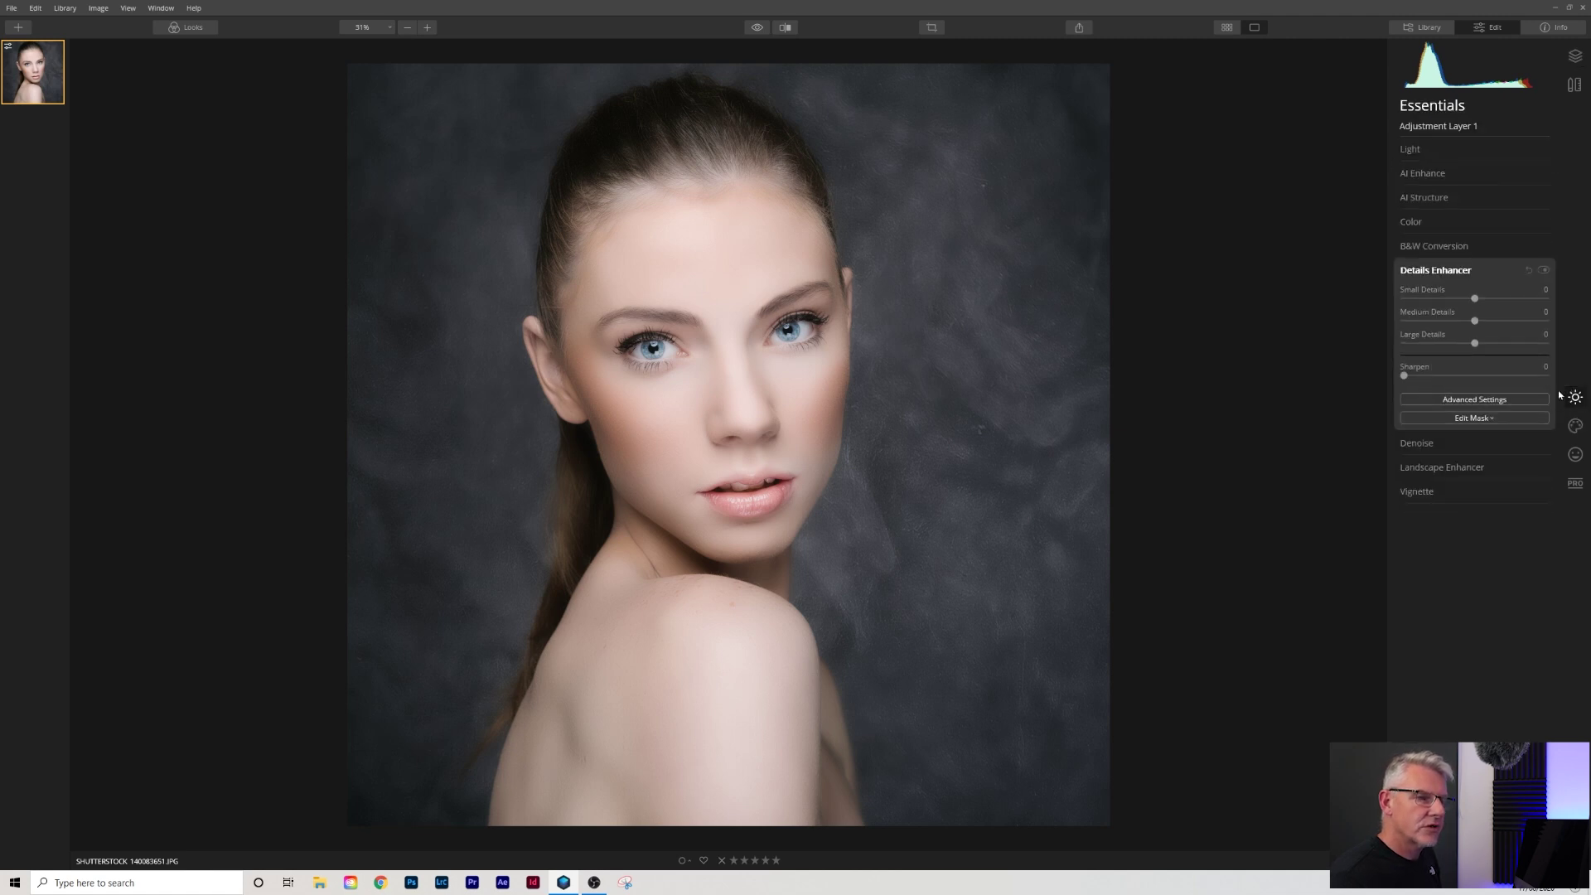
pyautogui.click(1441, 249)
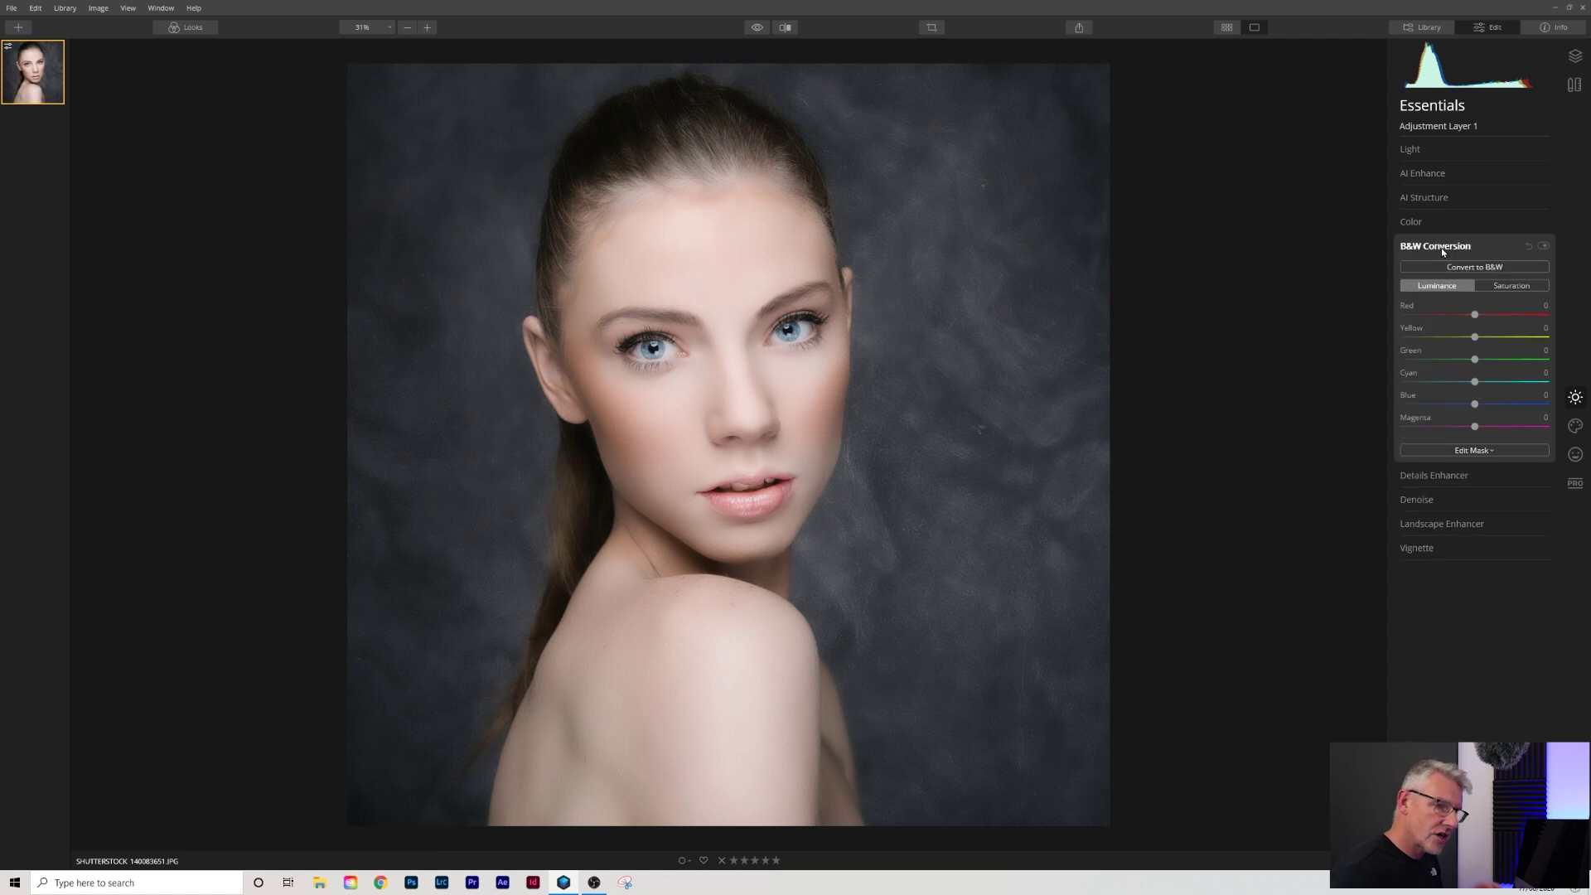
pyautogui.click(1454, 270)
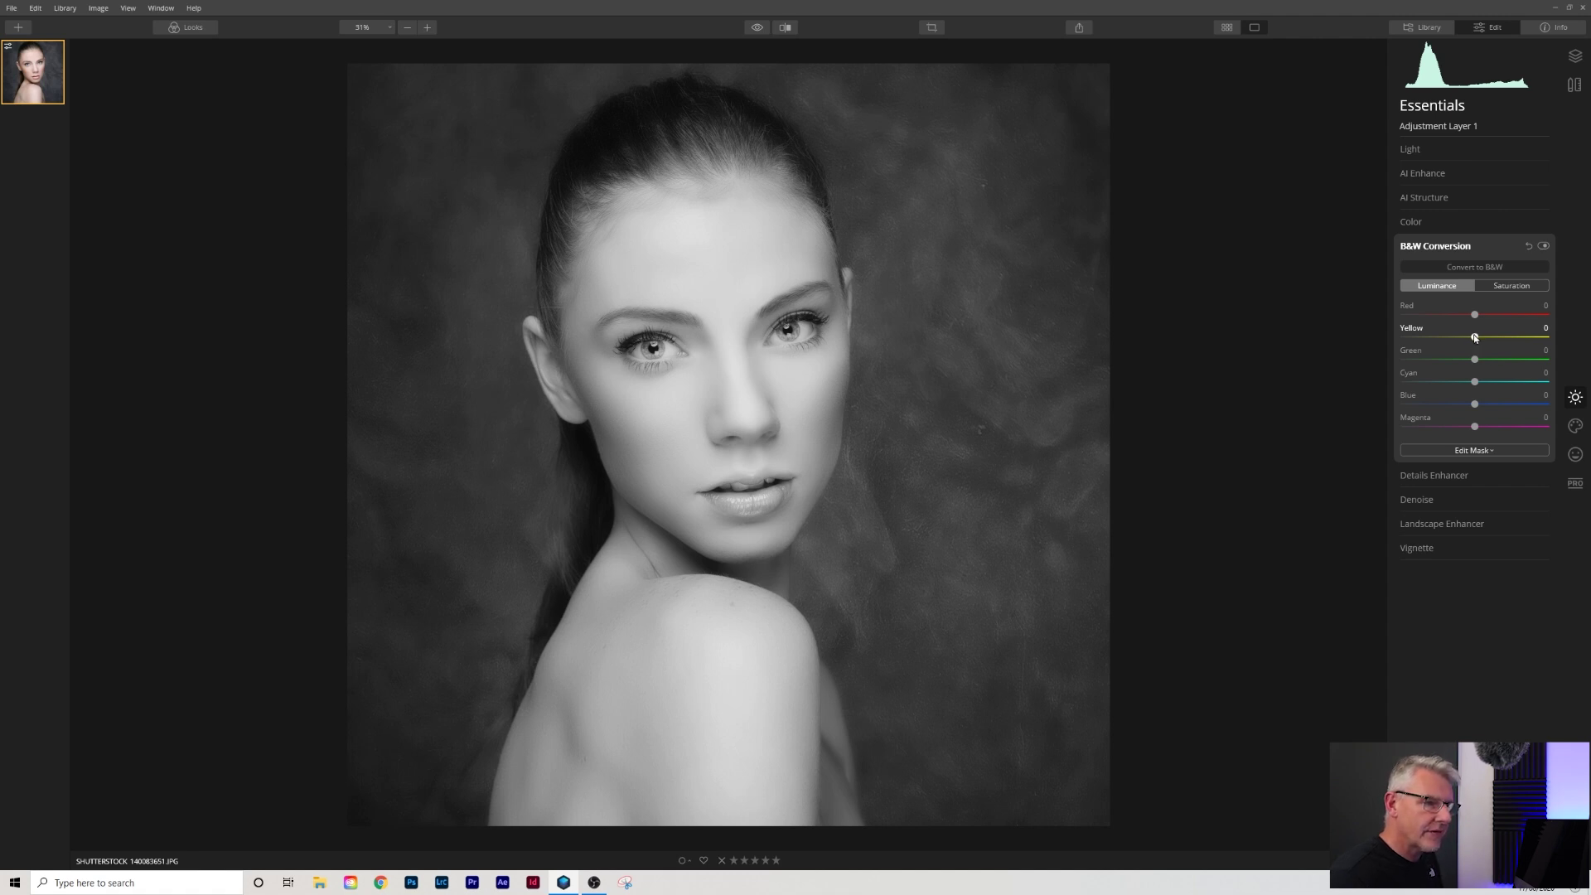
# - Darken the B&W luminance of Yellow to about -45 and Cyan to about -46
pyautogui.moveTo(1475, 337); pyautogui.dragTo(1401, 335)
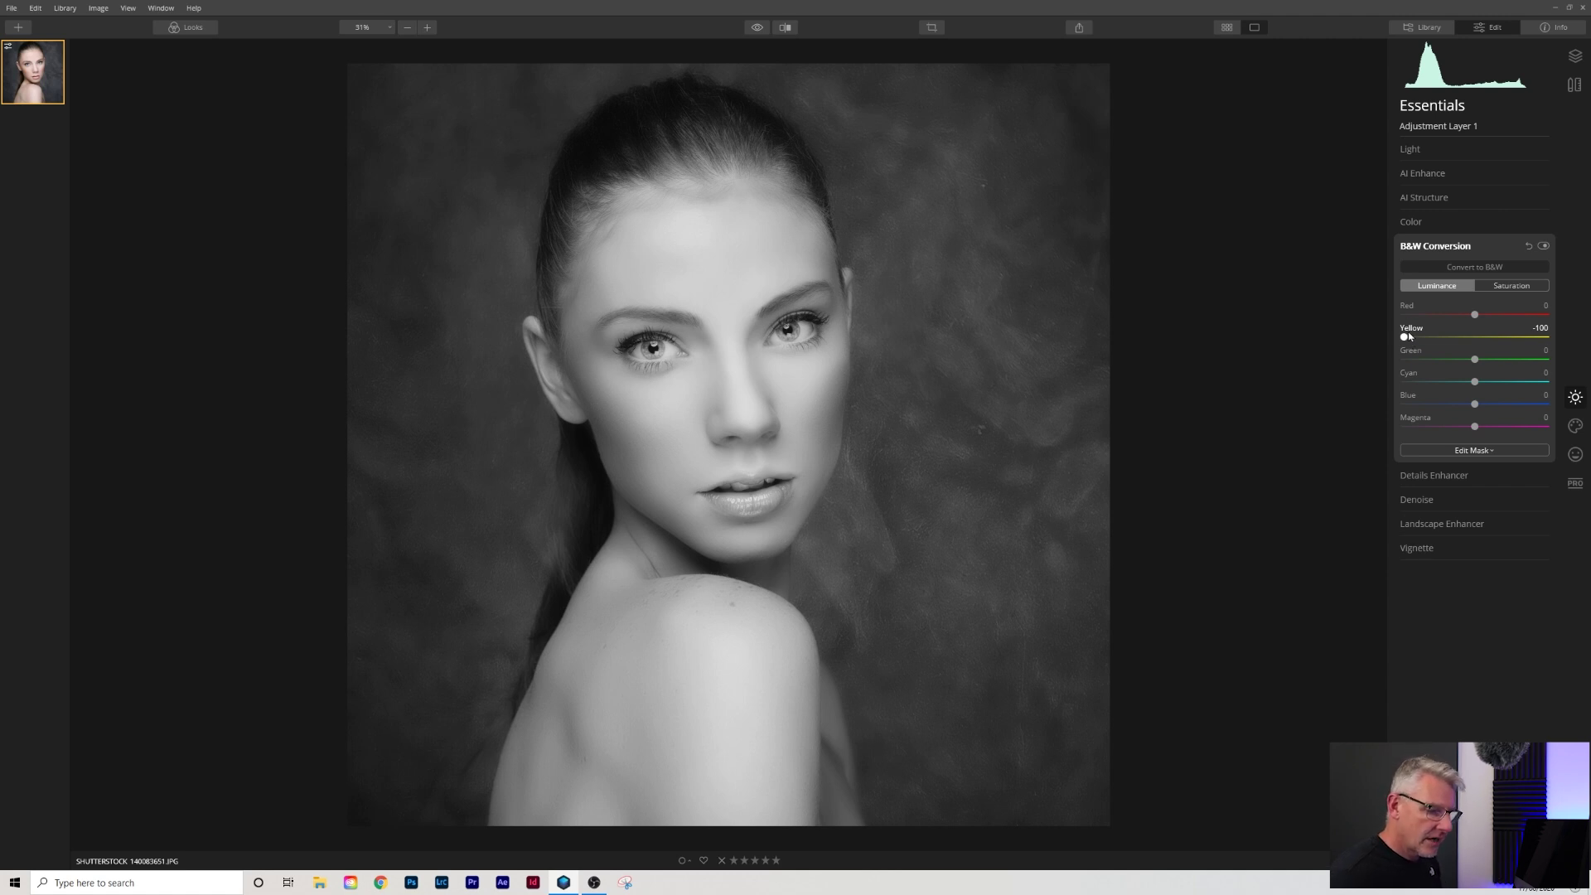
pyautogui.moveTo(1403, 338); pyautogui.dragTo(1454, 328)
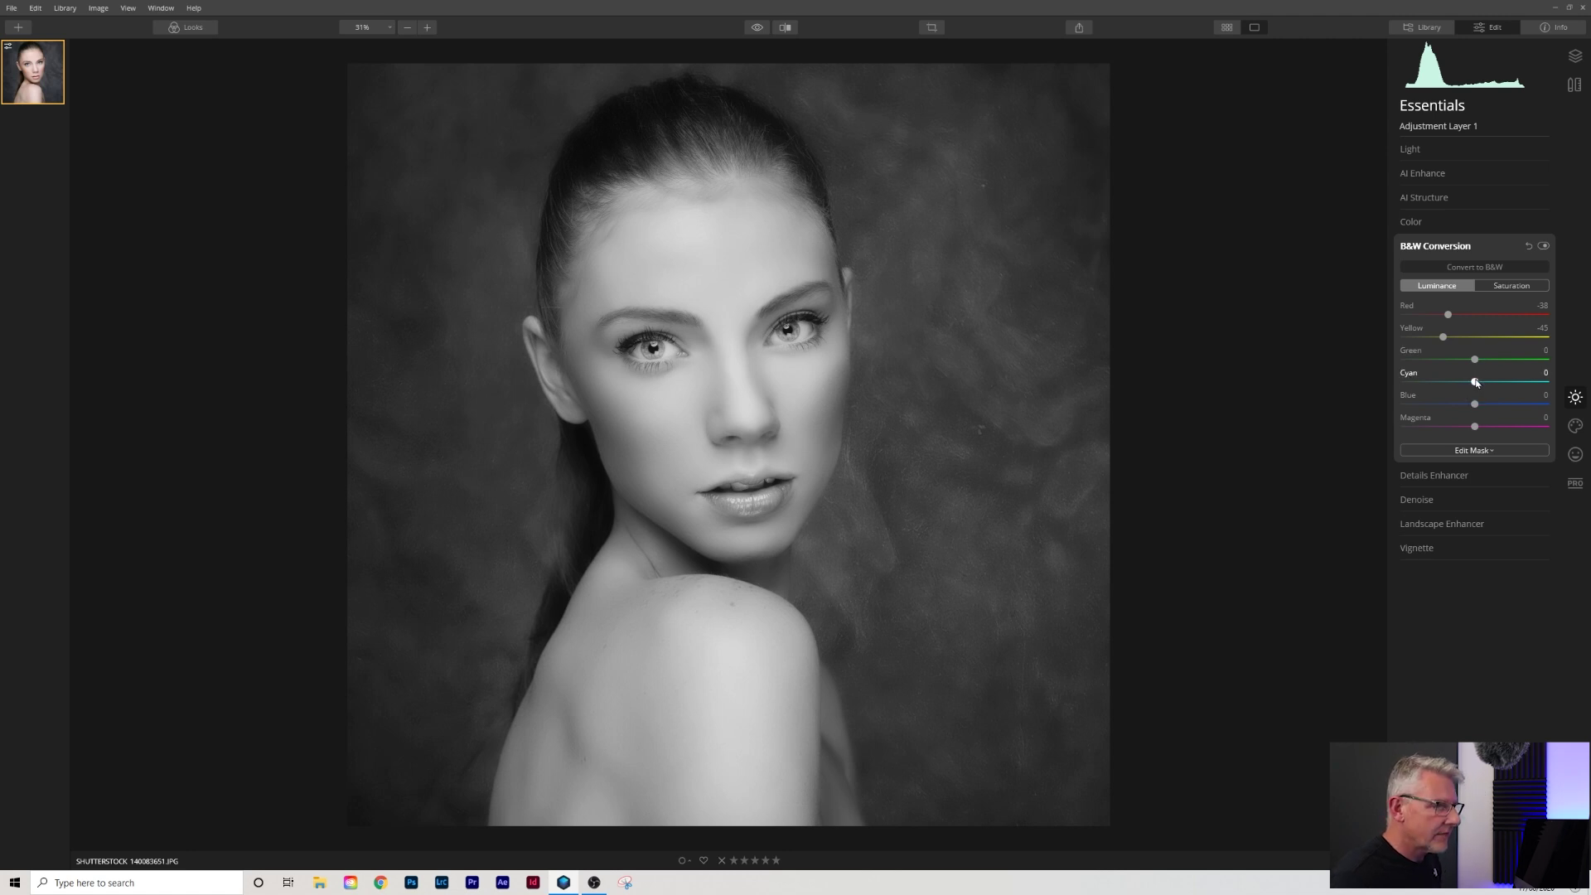
pyautogui.moveTo(1475, 382); pyautogui.dragTo(1349, 398)
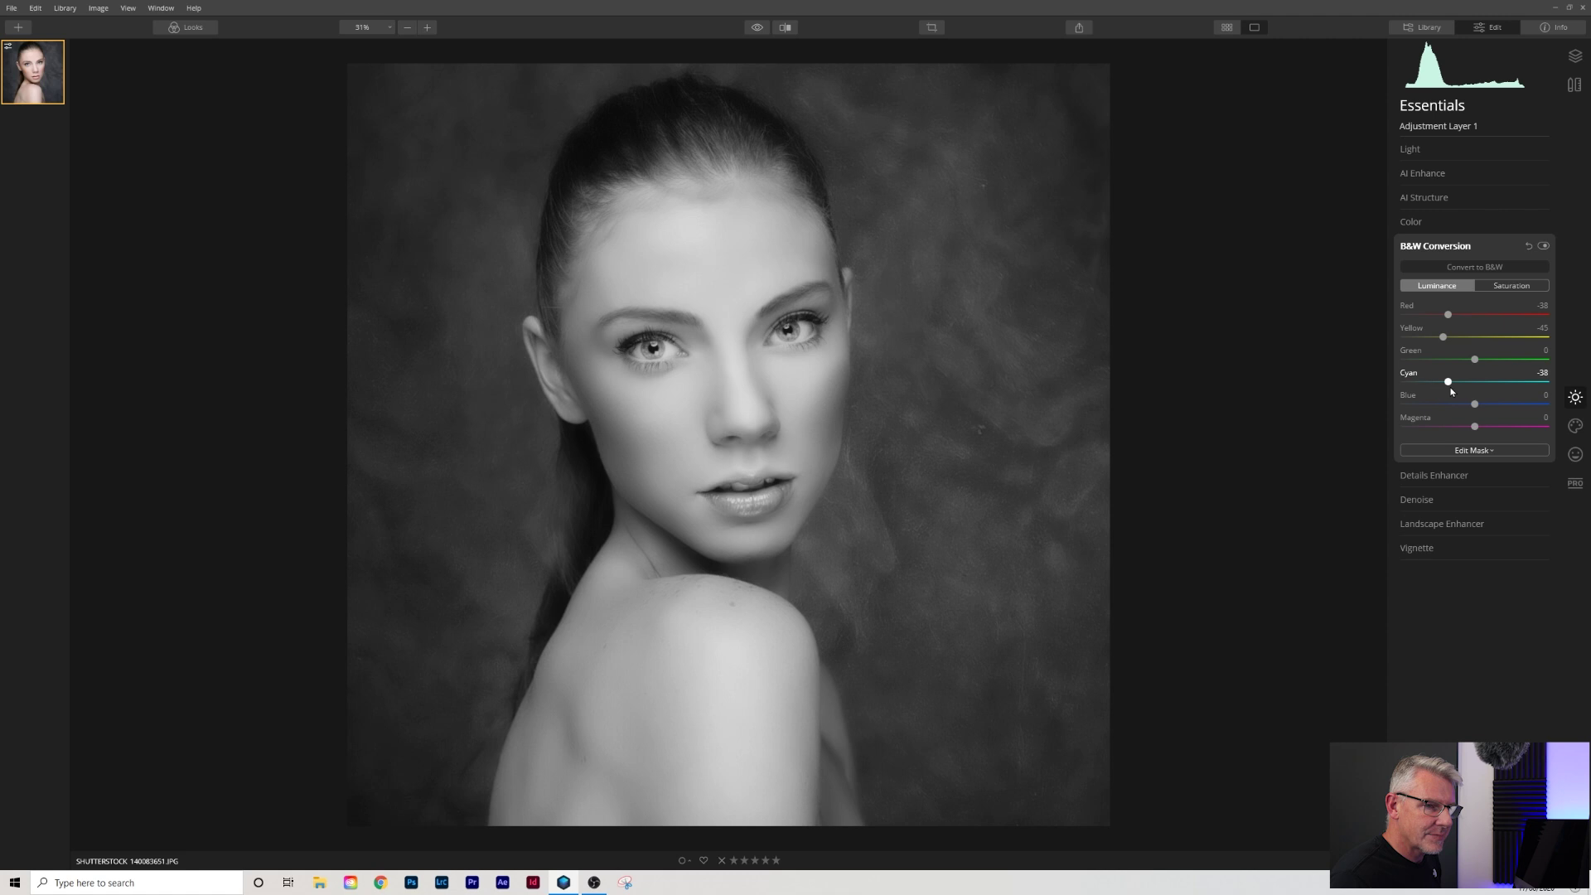
pyautogui.moveTo(1451, 391); pyautogui.dragTo(1460, 387)
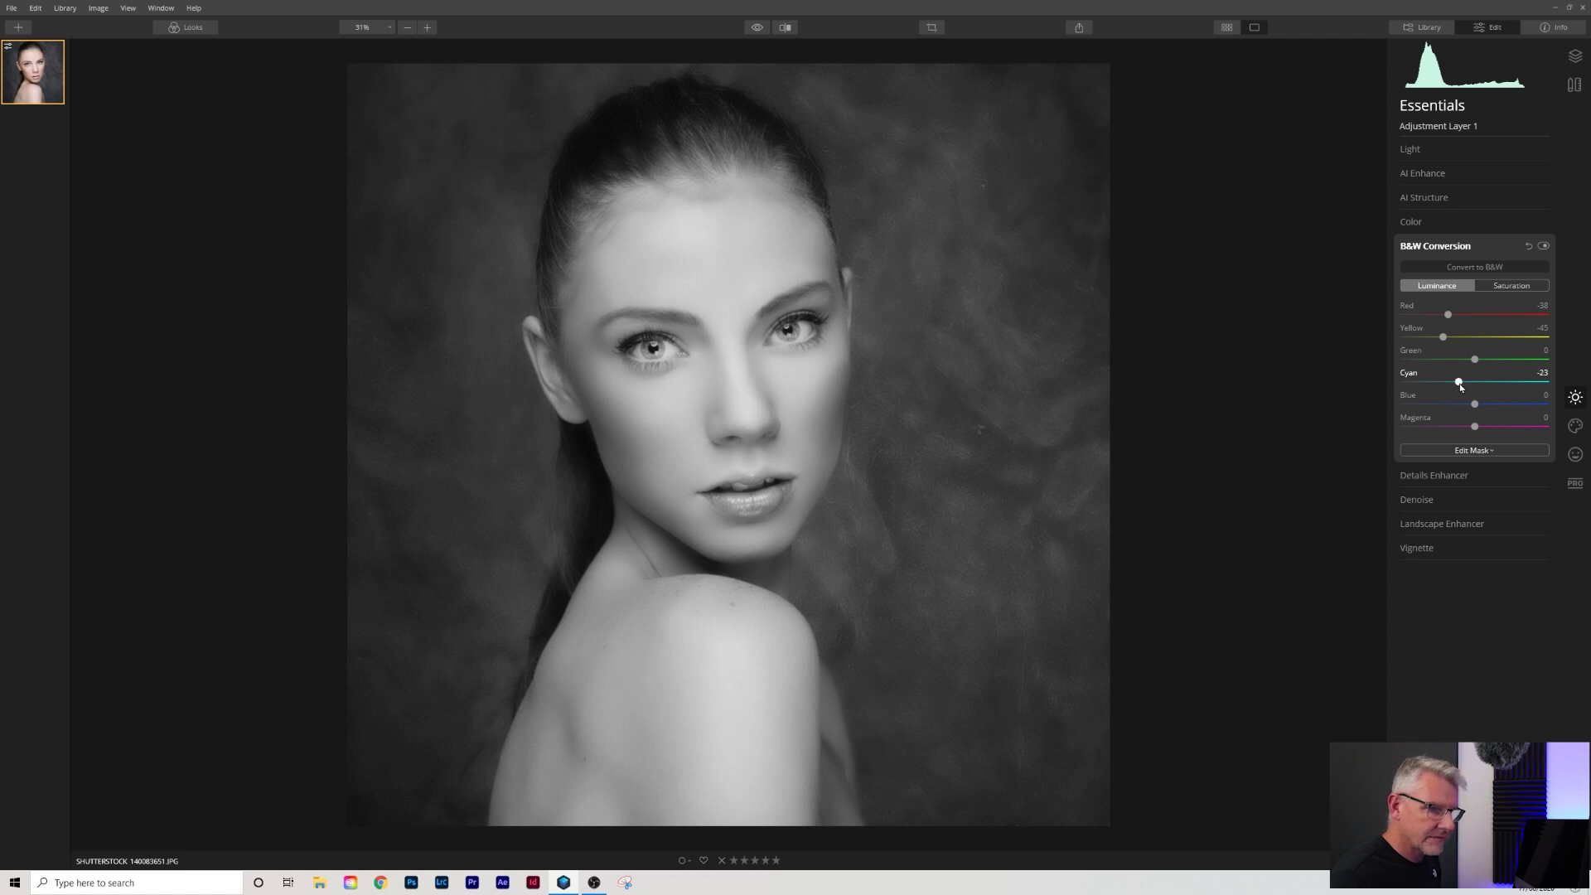
pyautogui.moveTo(1460, 386); pyautogui.dragTo(1447, 387)
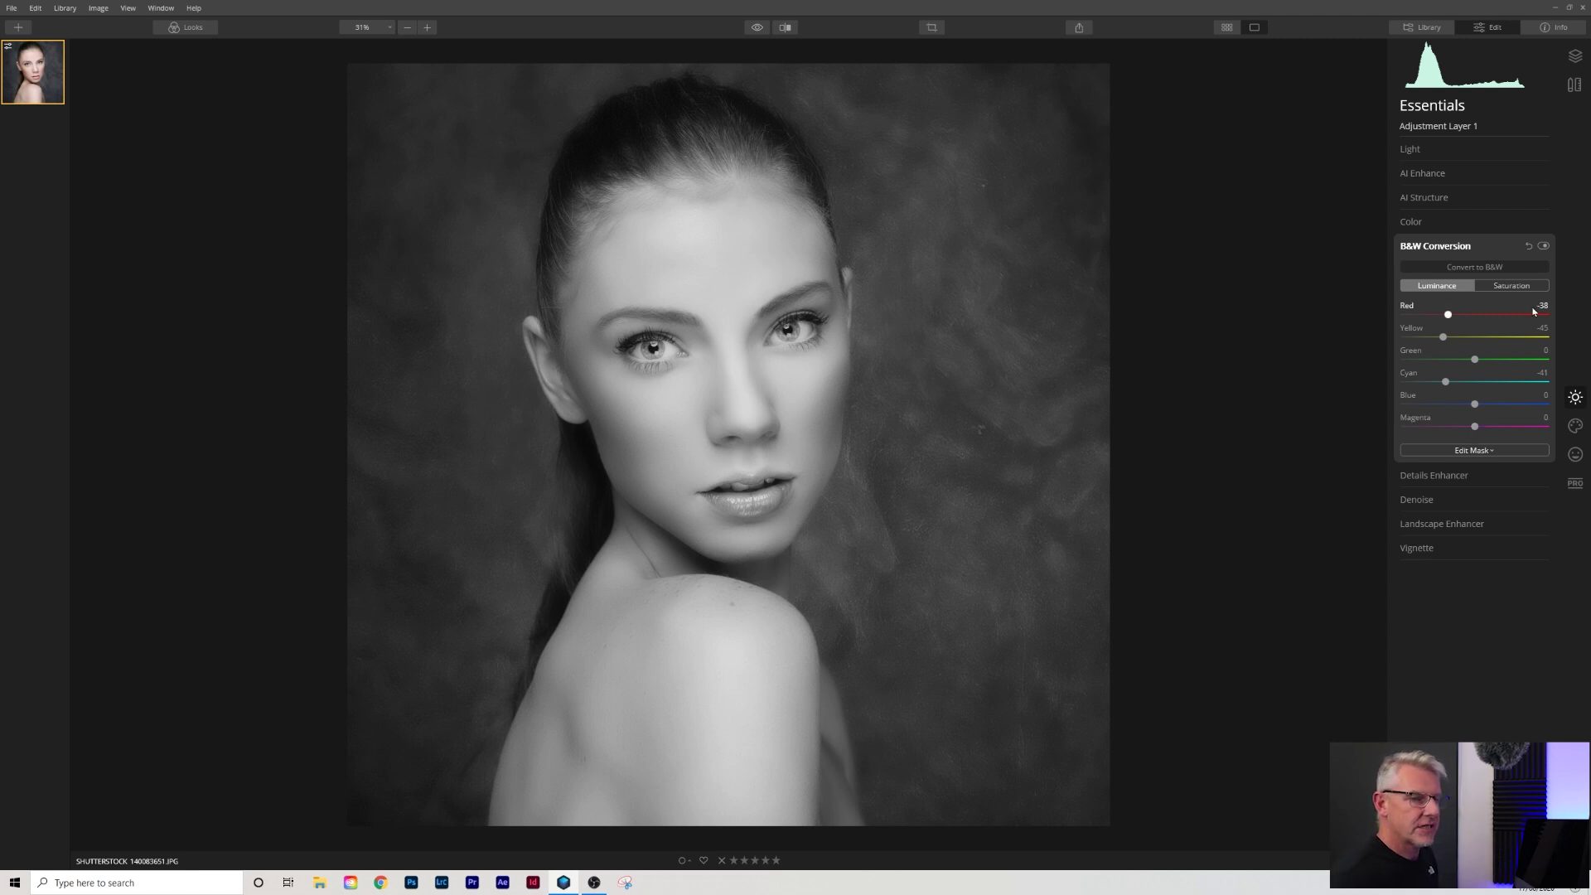
# - In the B&W Conversion Saturation tab, drop Cyan to 29 so the eyes turn grey
pyautogui.click(1510, 285)
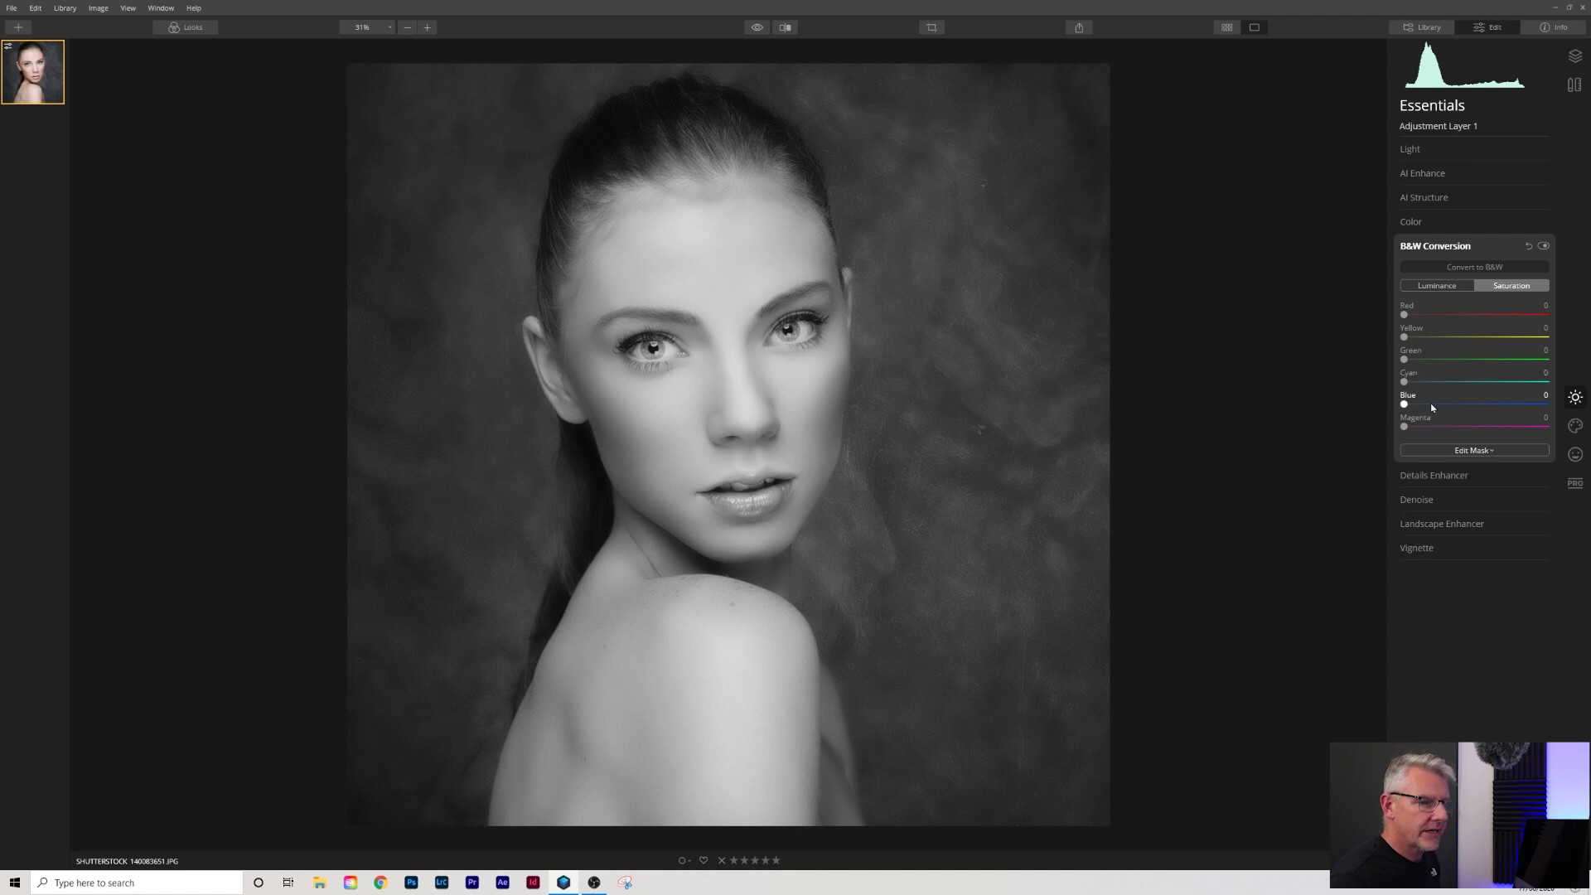
pyautogui.moveTo(1406, 382); pyautogui.dragTo(1508, 384)
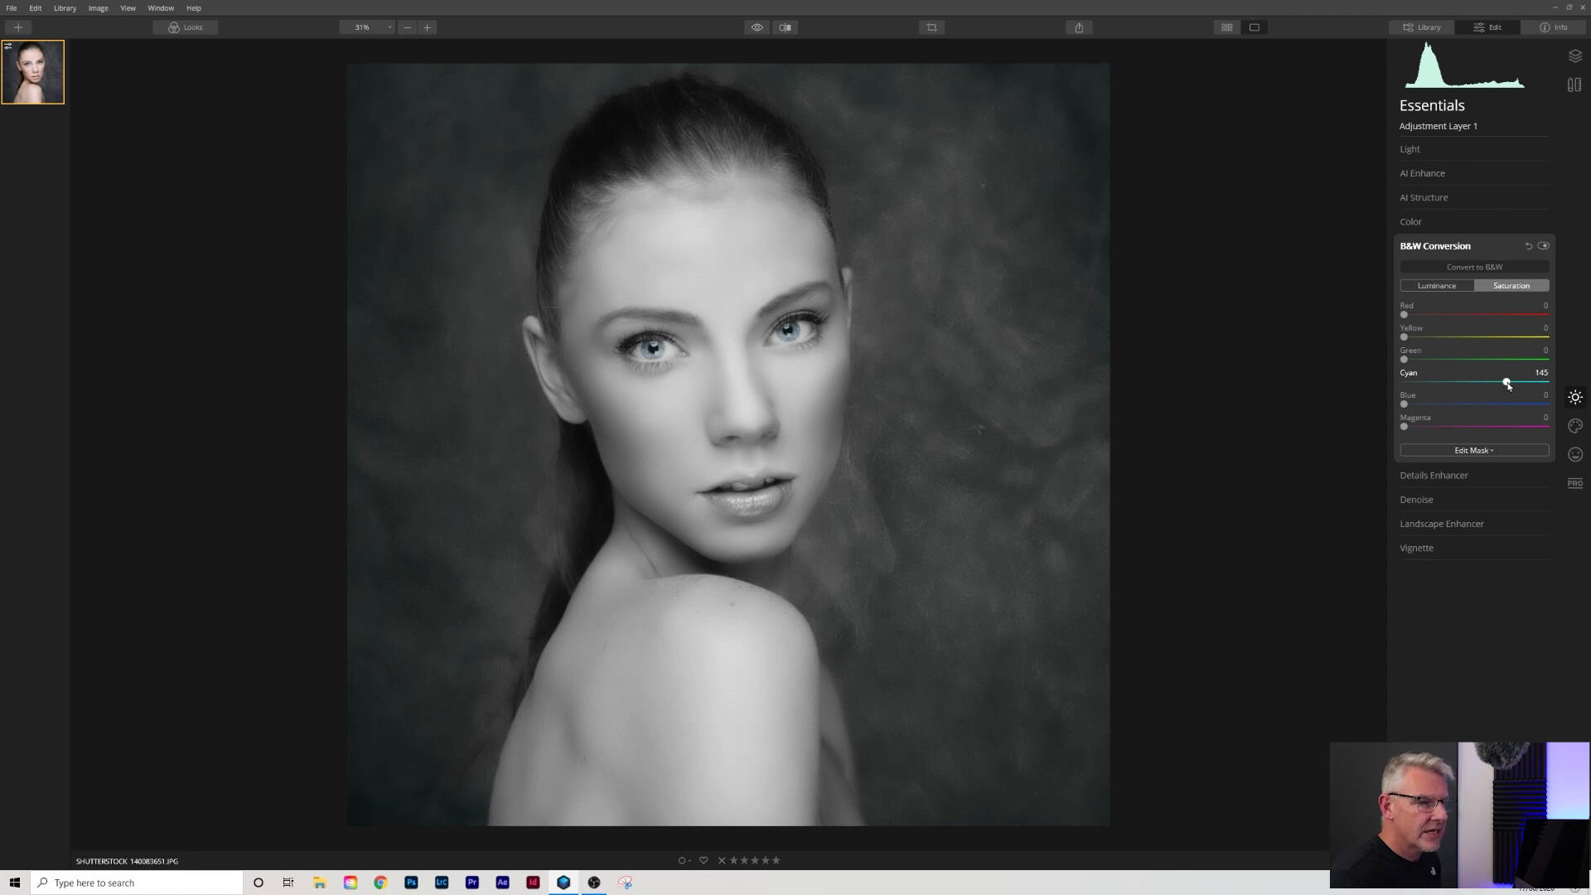
pyautogui.moveTo(1508, 386); pyautogui.dragTo(1427, 395)
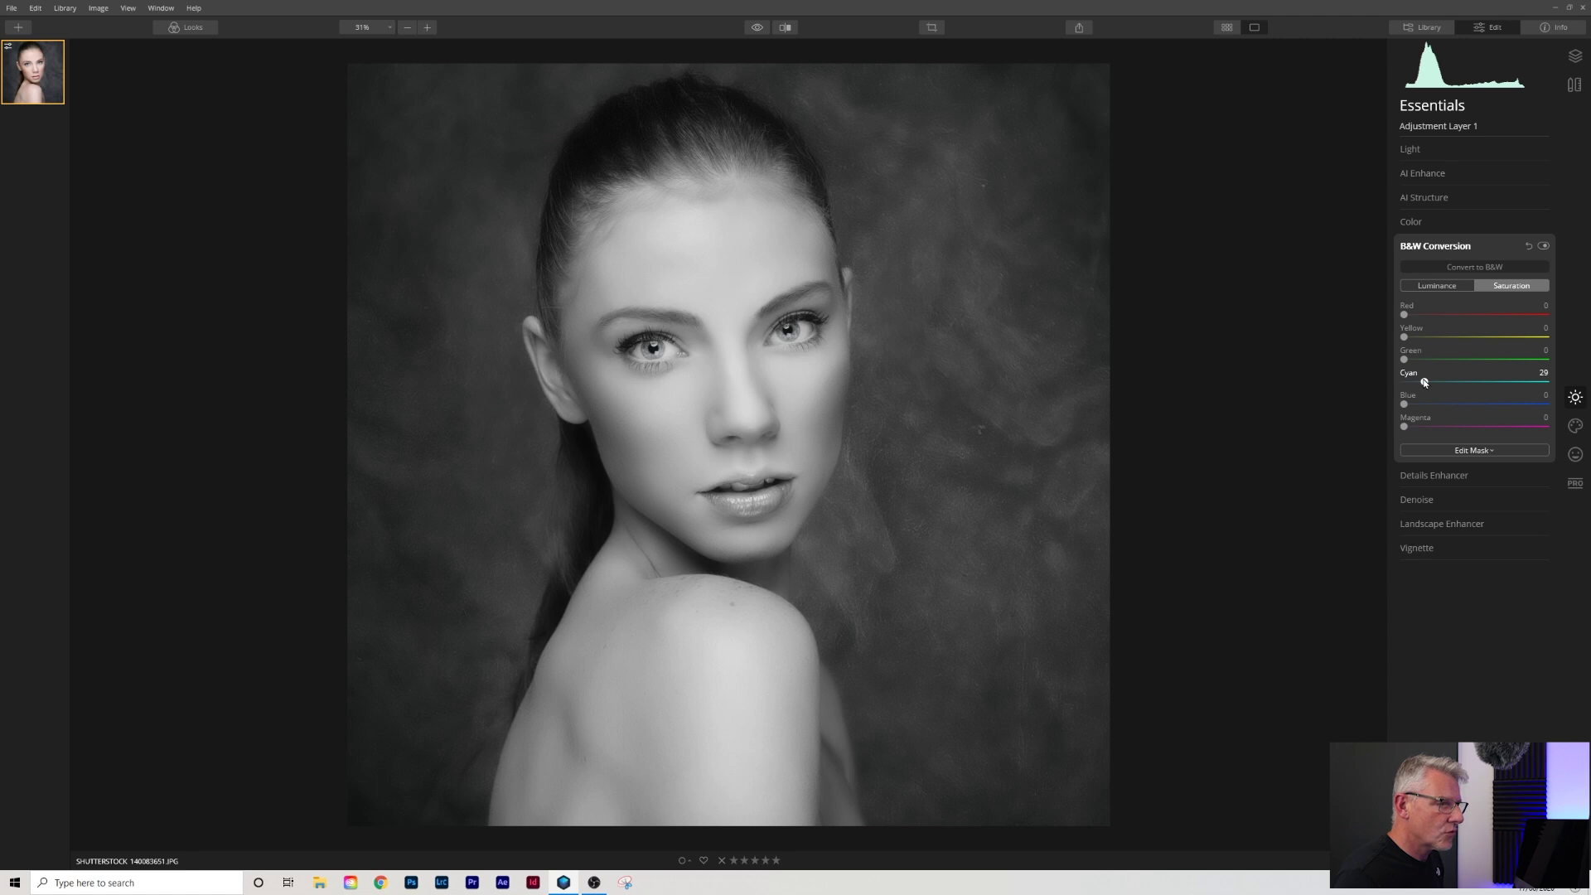
pyautogui.click(791, 337)
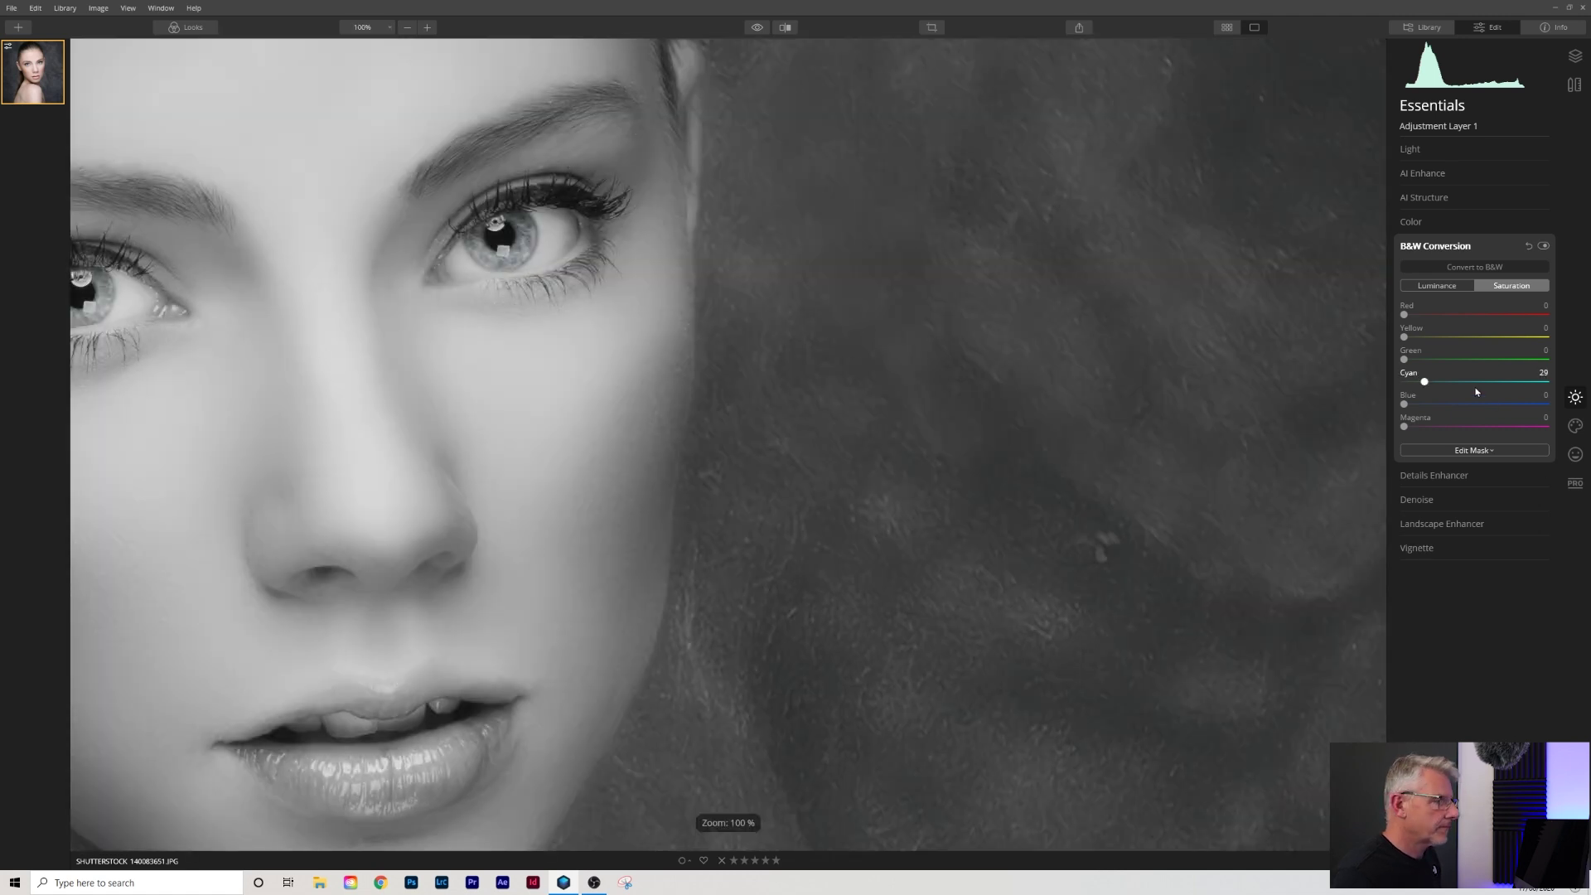
pyautogui.moveTo(1425, 384)
pyautogui.mouseDown()
pyautogui.moveTo(1392, 383)
pyautogui.moveTo(1426, 386)
pyautogui.mouseUp()
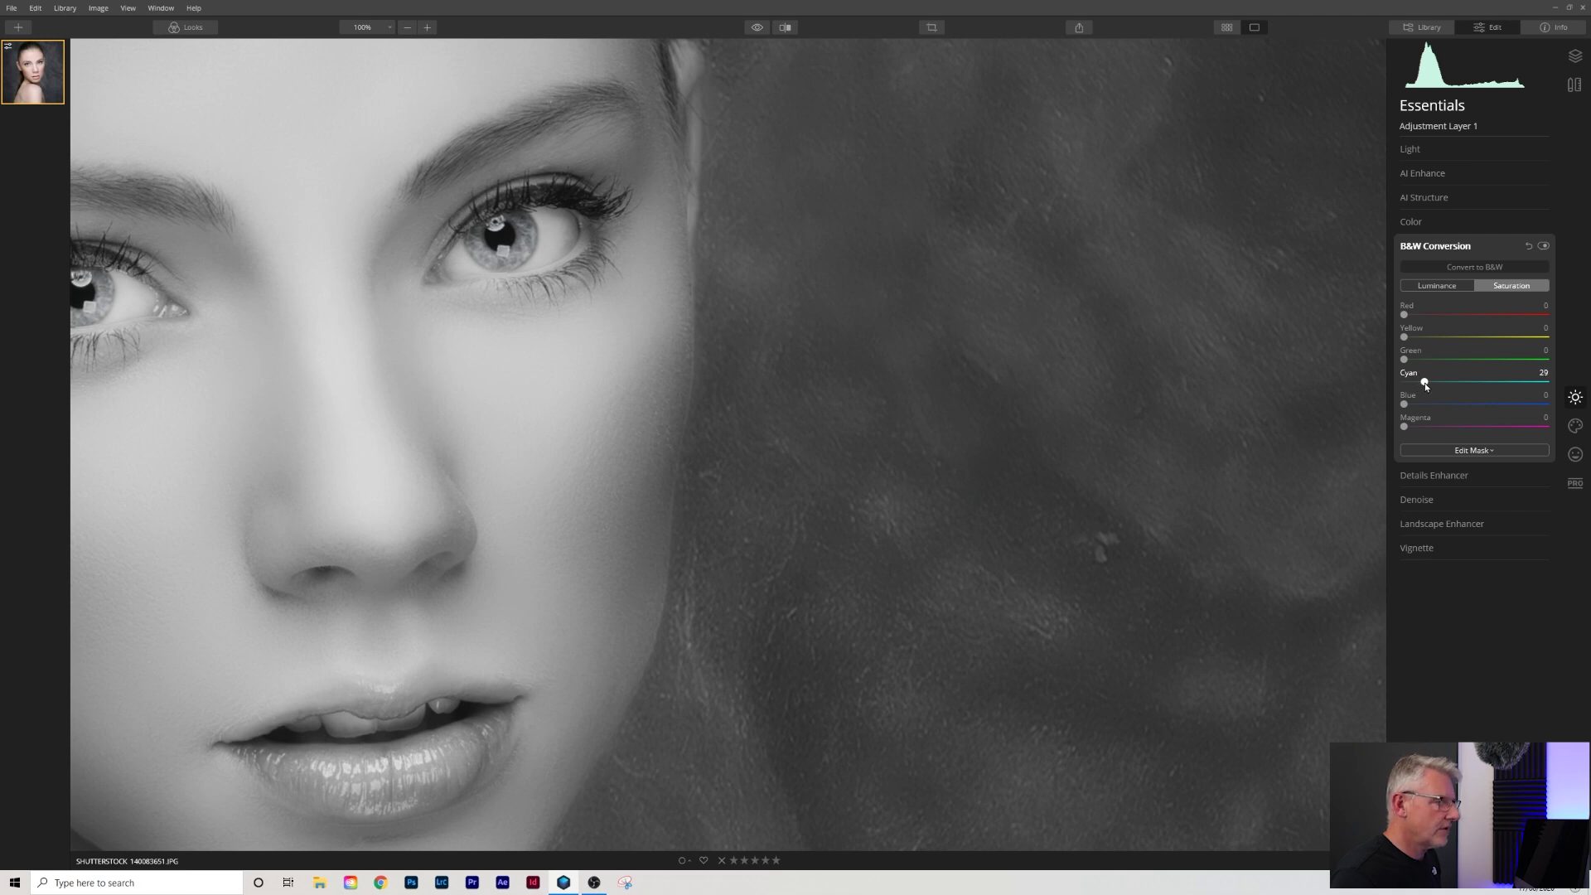
pyautogui.click(500, 348)
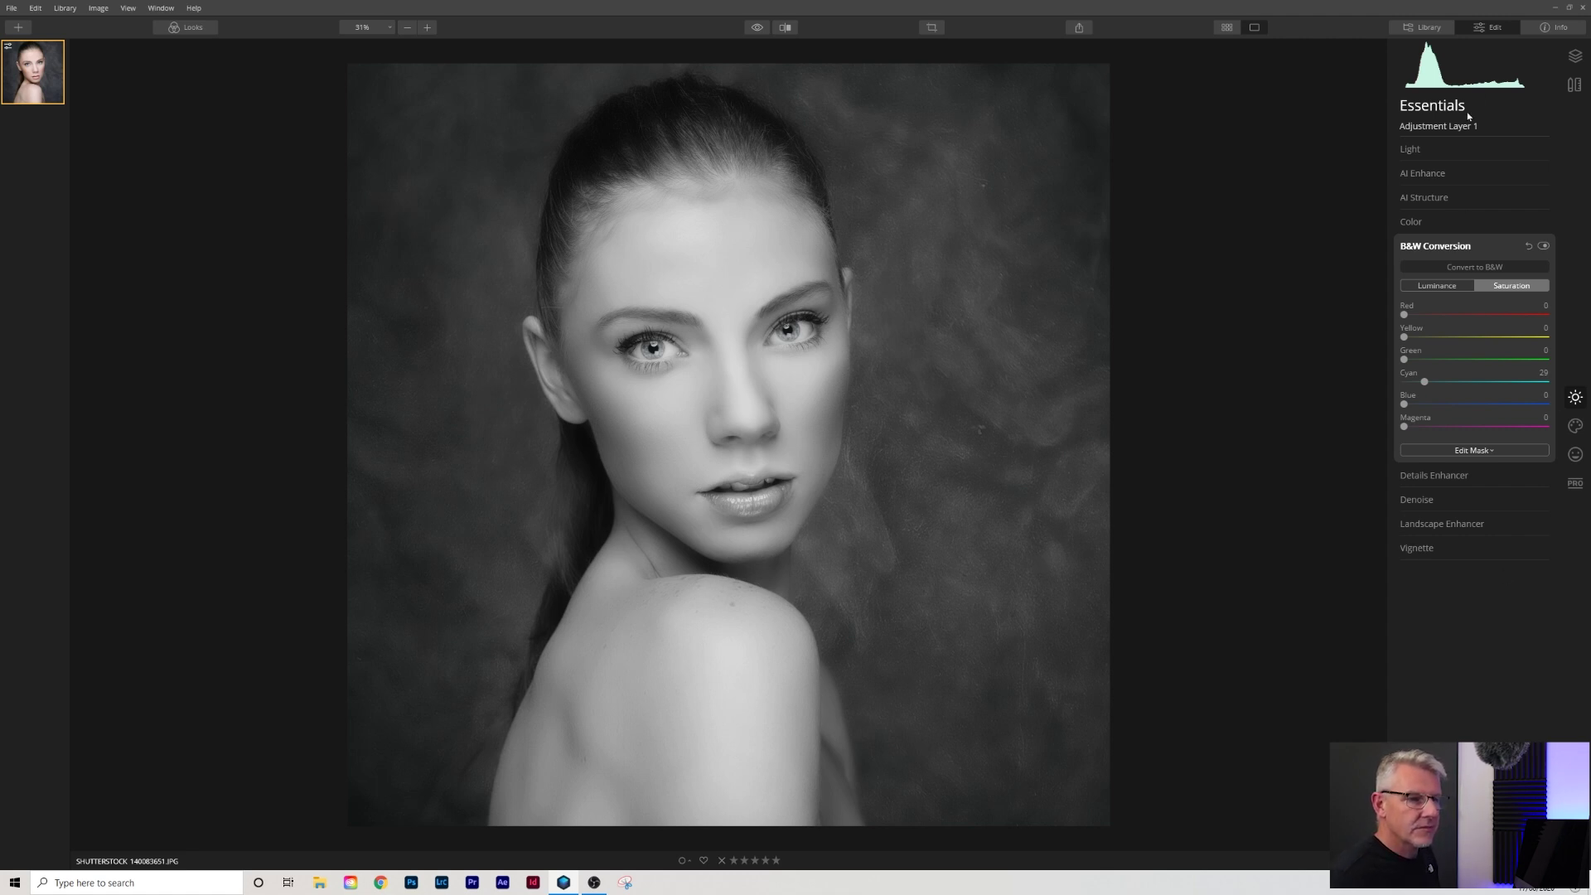
# - Collapse B&W Conversion and set the Vignette Amount to about -64
pyautogui.click(1461, 247)
pyautogui.click(1414, 341)
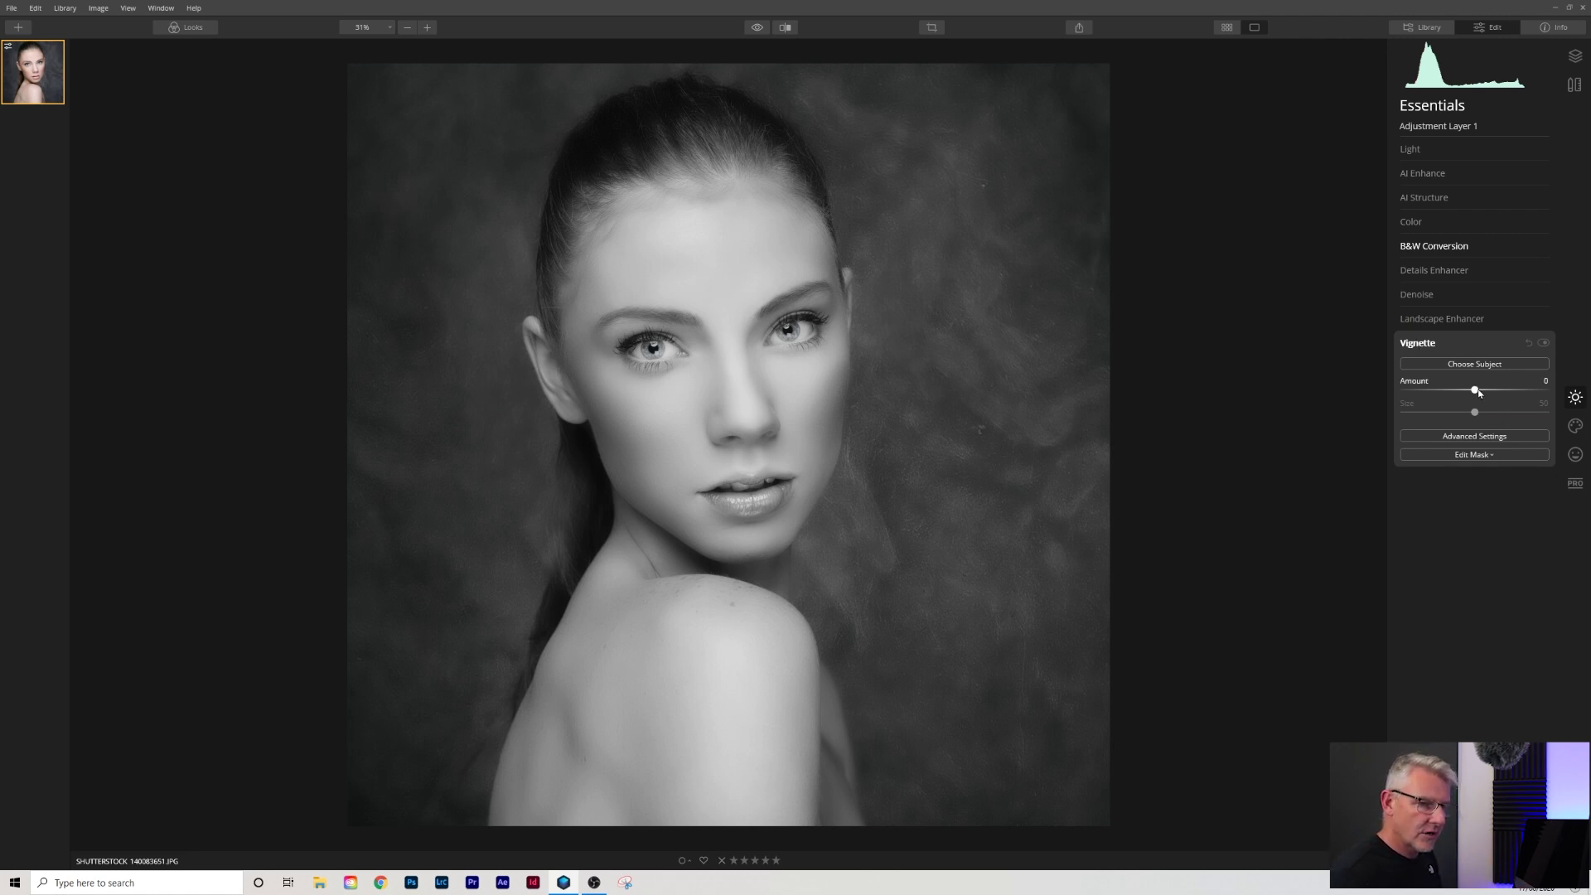
pyautogui.moveTo(1480, 393); pyautogui.dragTo(1430, 393)
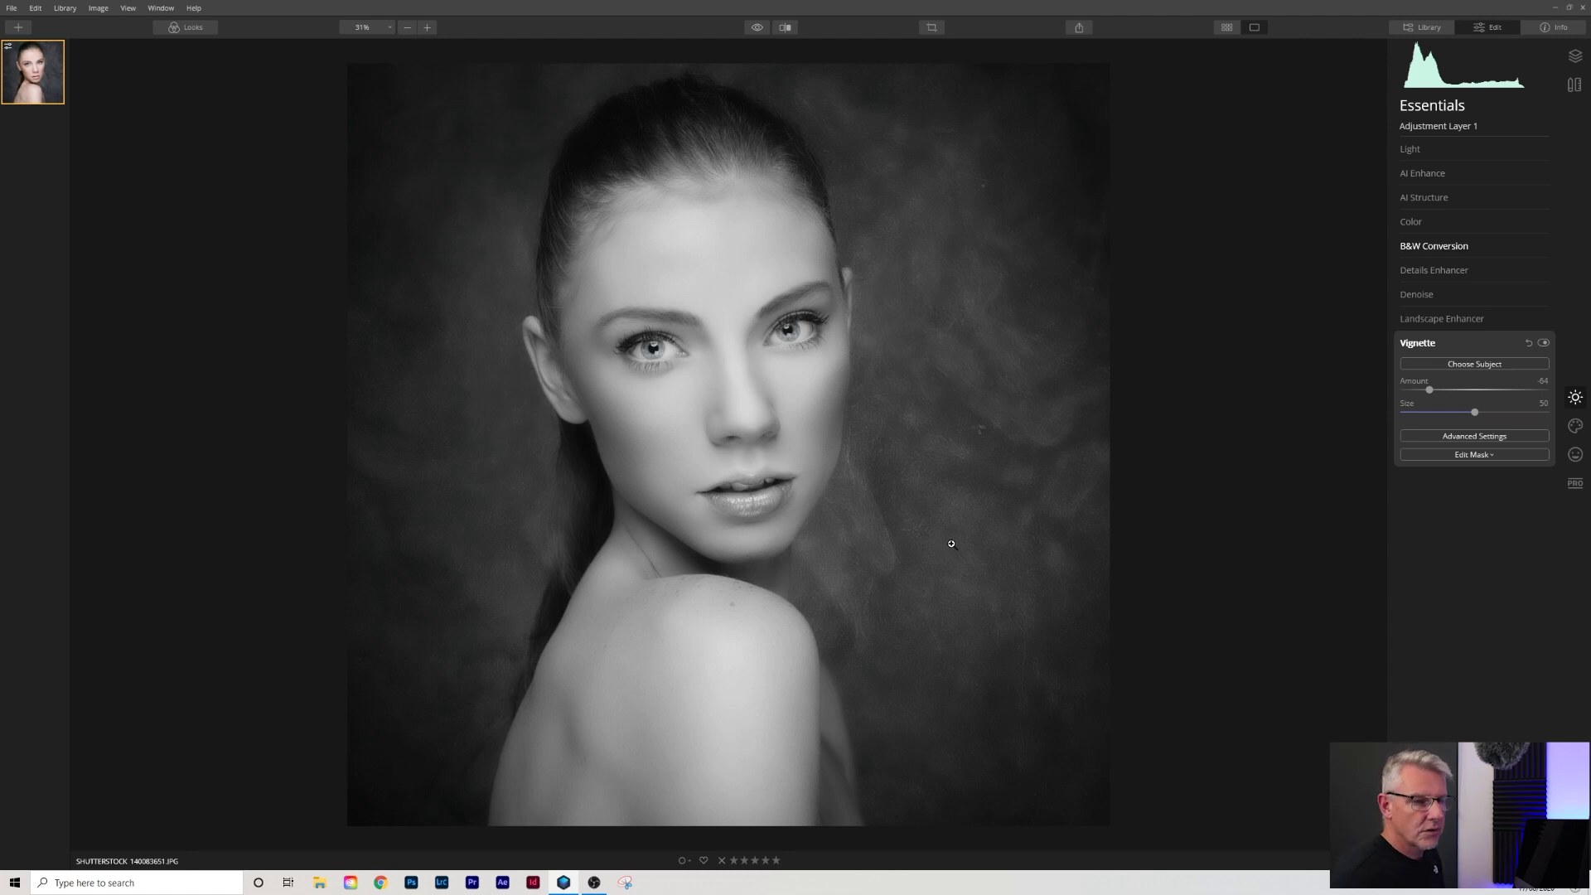
# - Add a PRO Adjustable Gradient with its top Exposure set to -64
pyautogui.click(1575, 483)
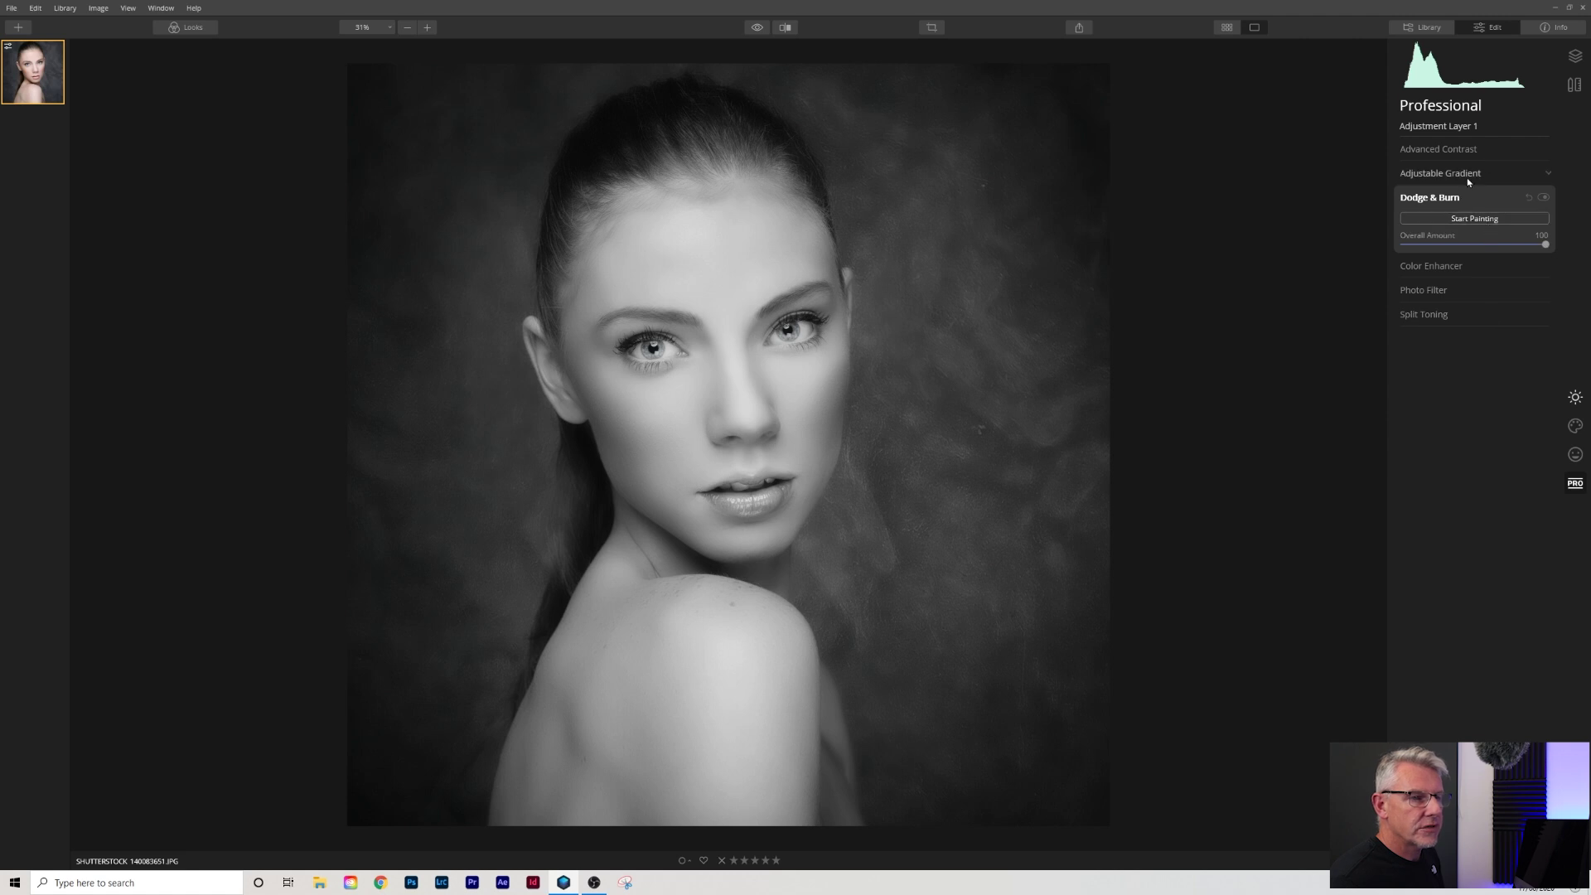
pyautogui.click(1439, 173)
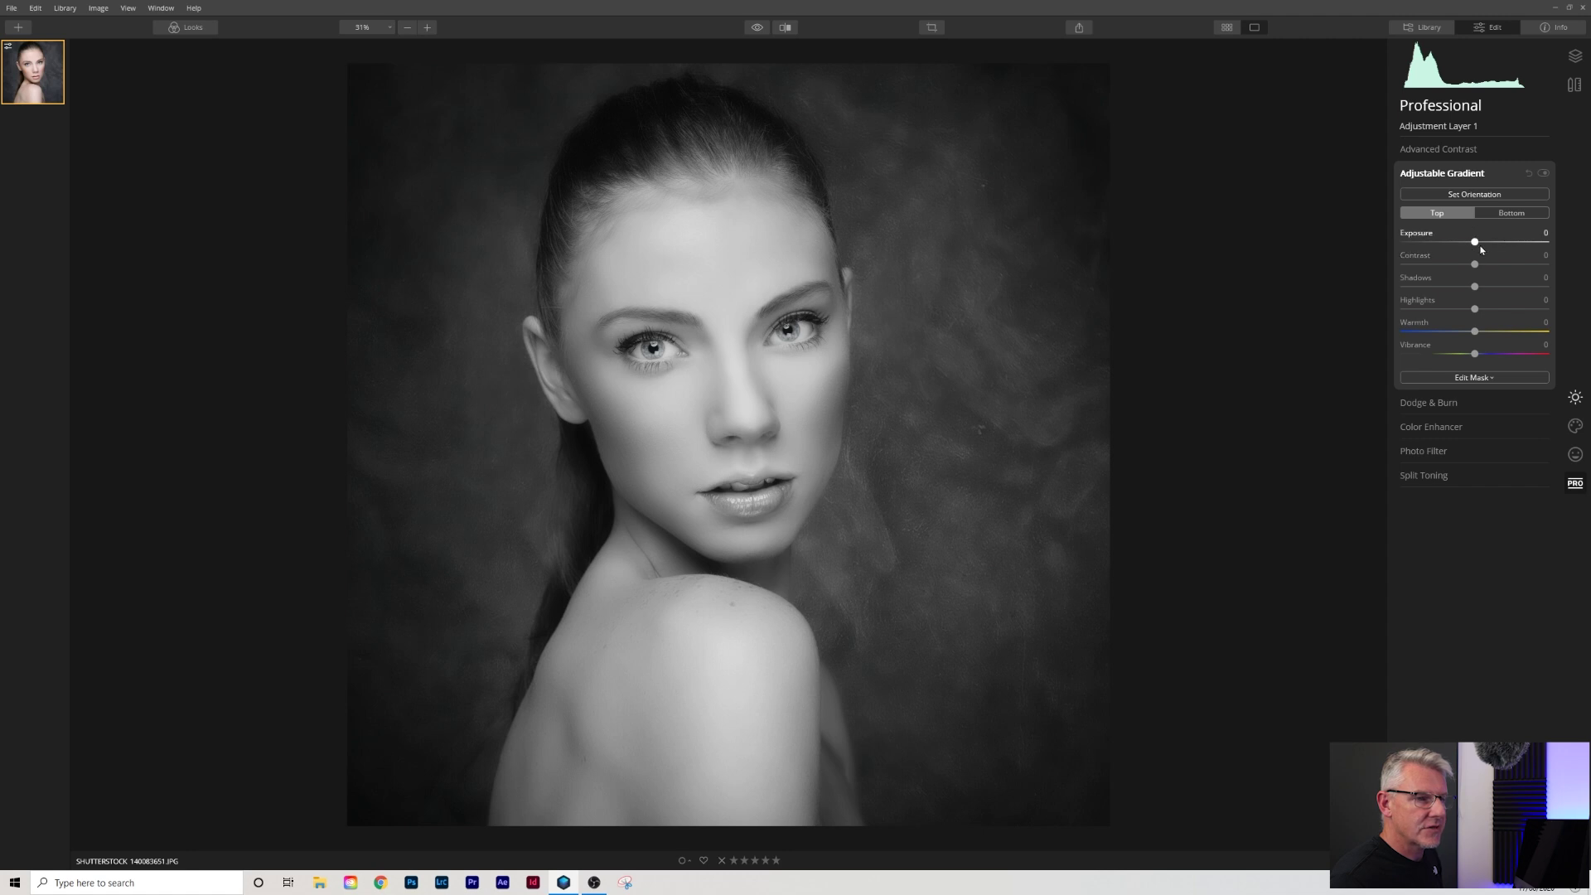
pyautogui.moveTo(1478, 244); pyautogui.dragTo(1432, 248)
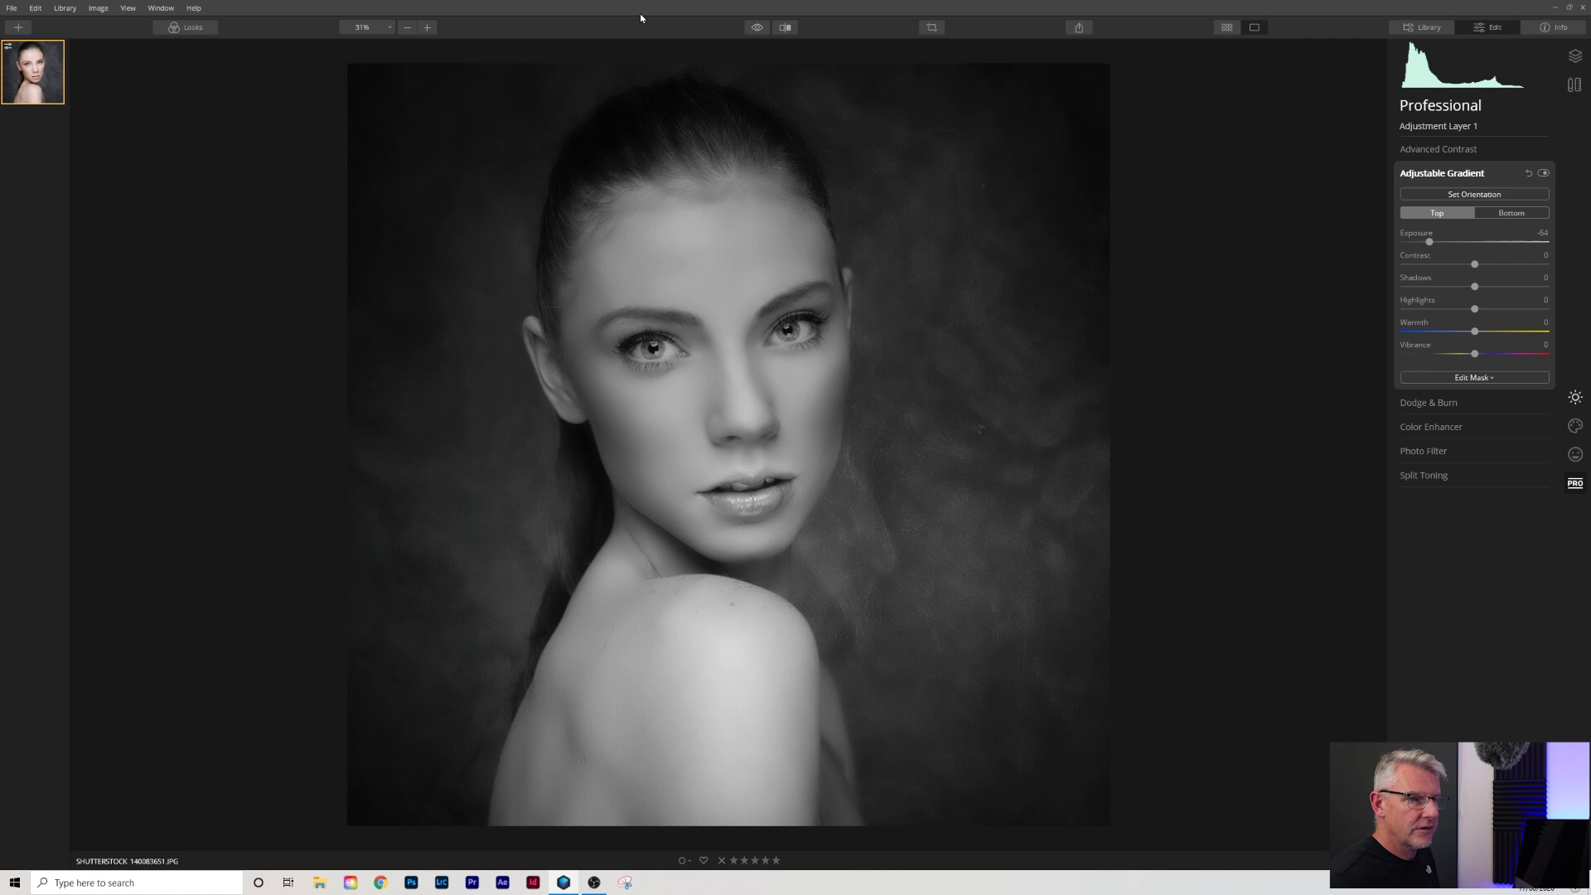
# - Rotate the gradient to about -82° so it runs nearly vertically, shifted slightly right
pyautogui.click(1483, 196)
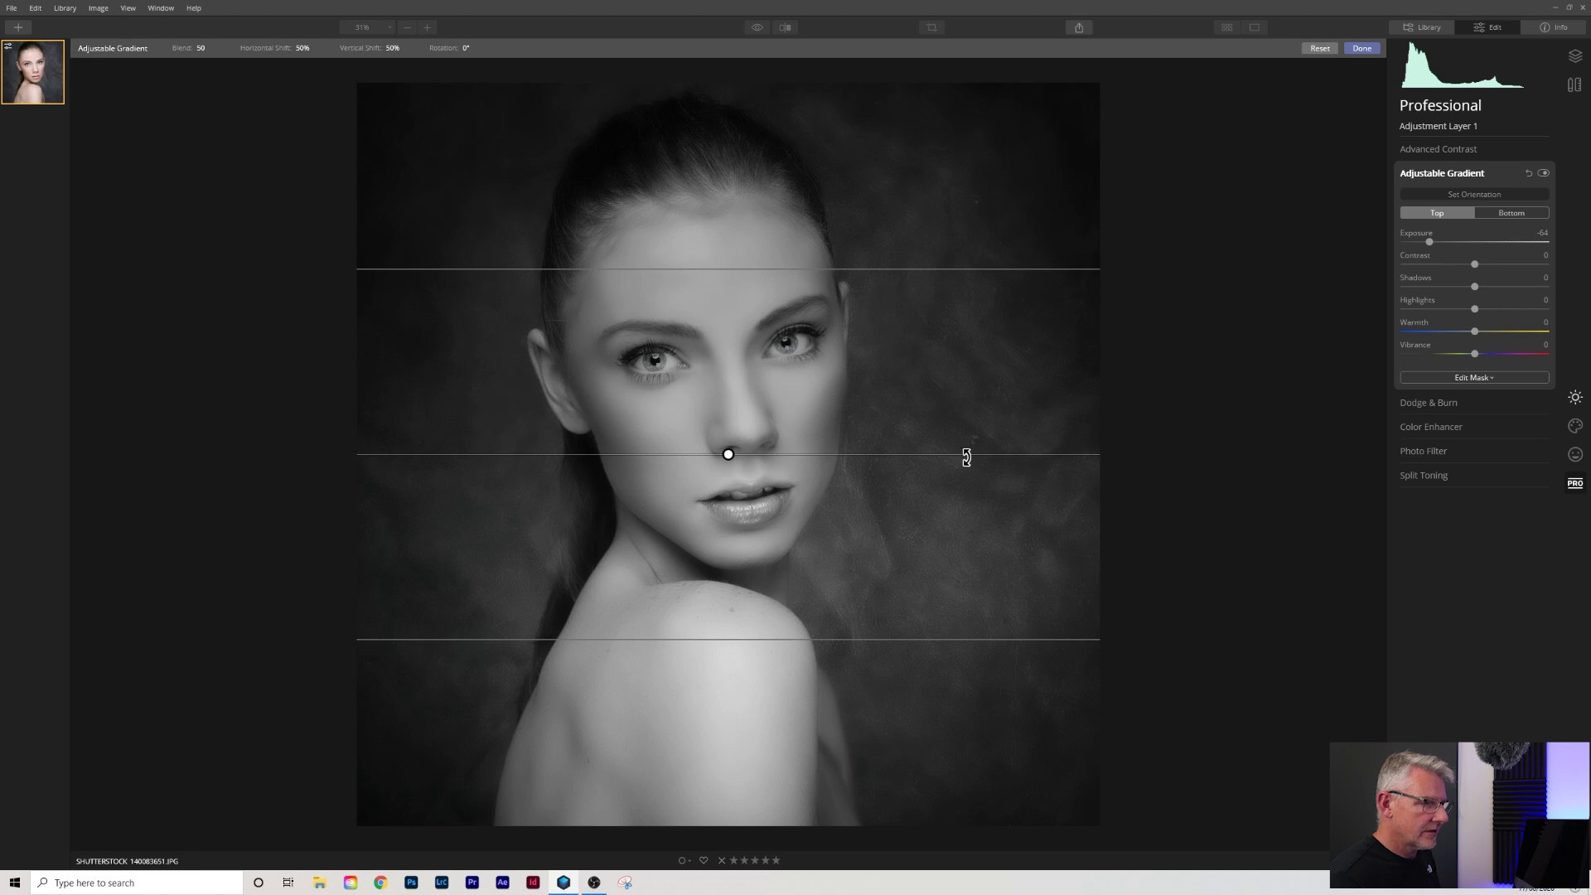
pyautogui.moveTo(966, 455); pyautogui.dragTo(787, 670)
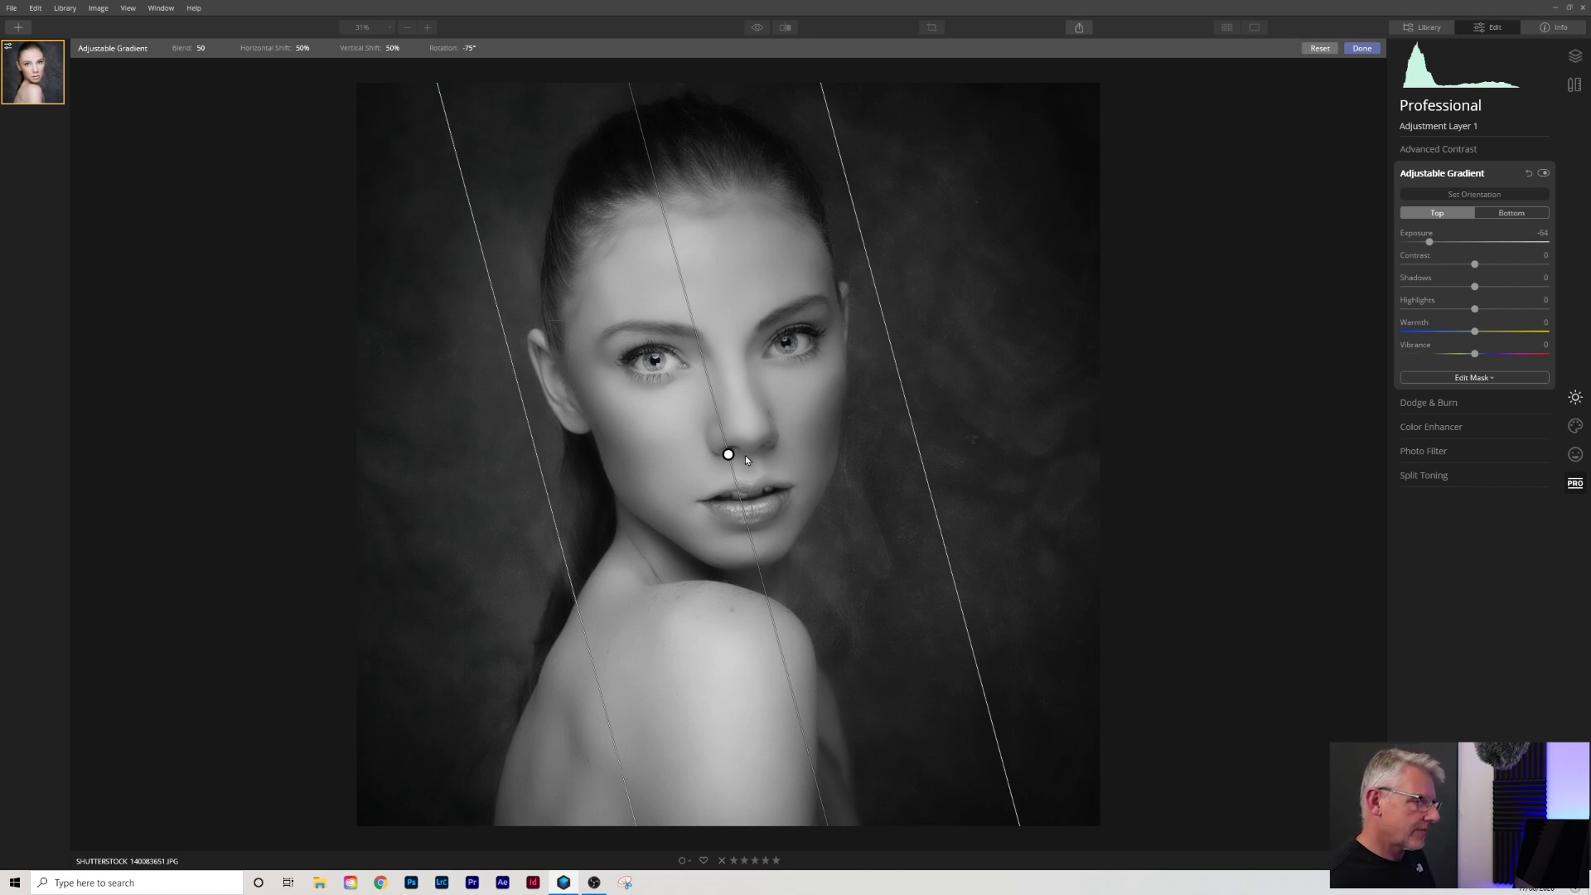
pyautogui.moveTo(727, 454); pyautogui.dragTo(766, 449)
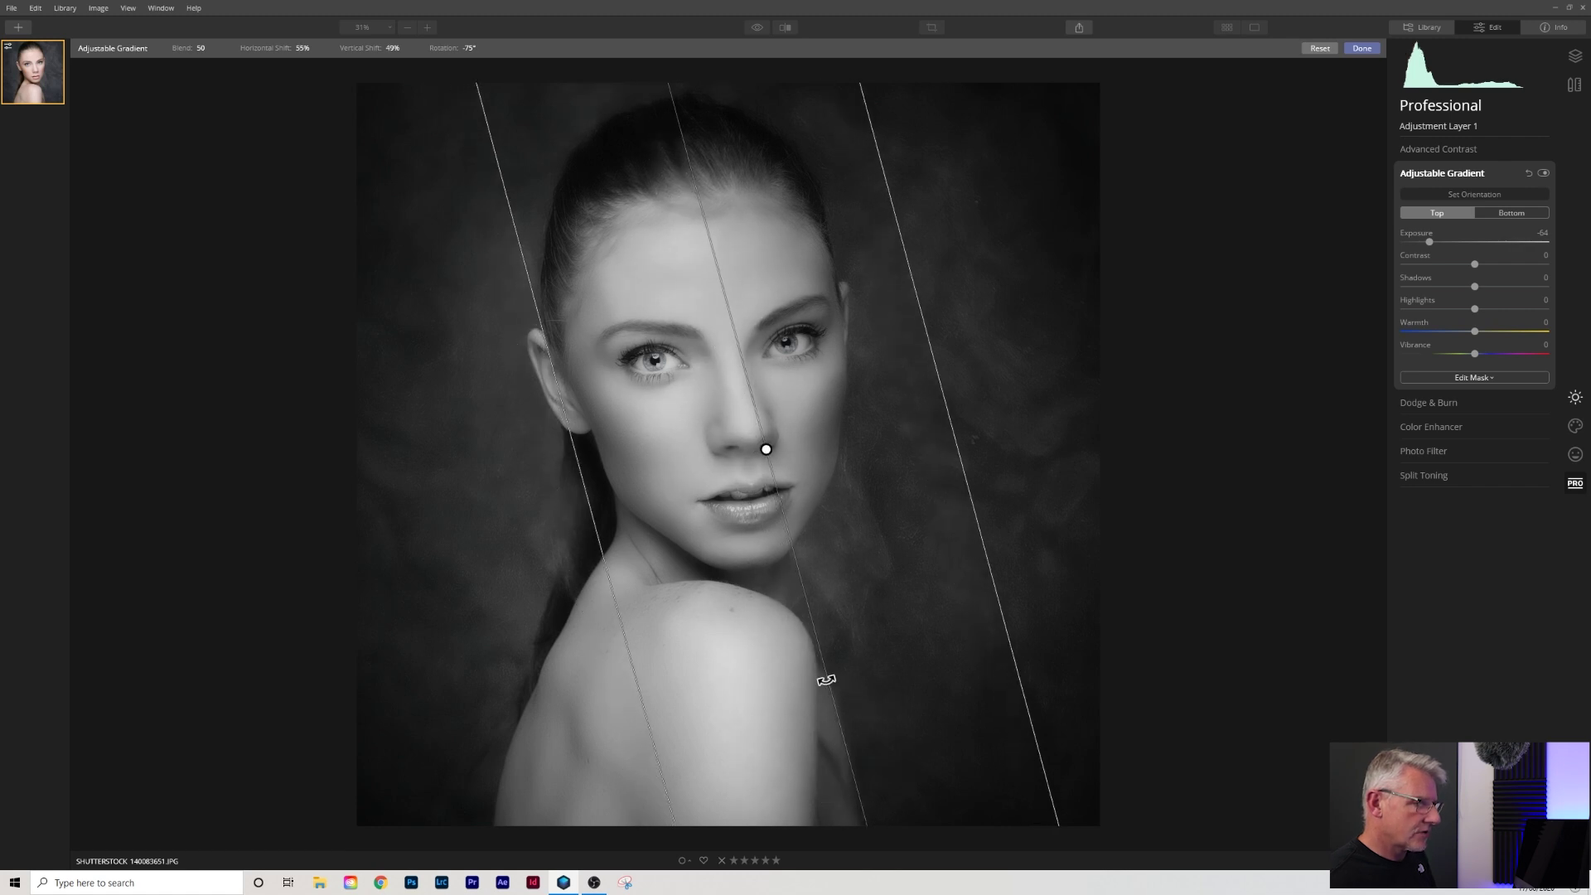
pyautogui.moveTo(824, 675); pyautogui.dragTo(803, 685)
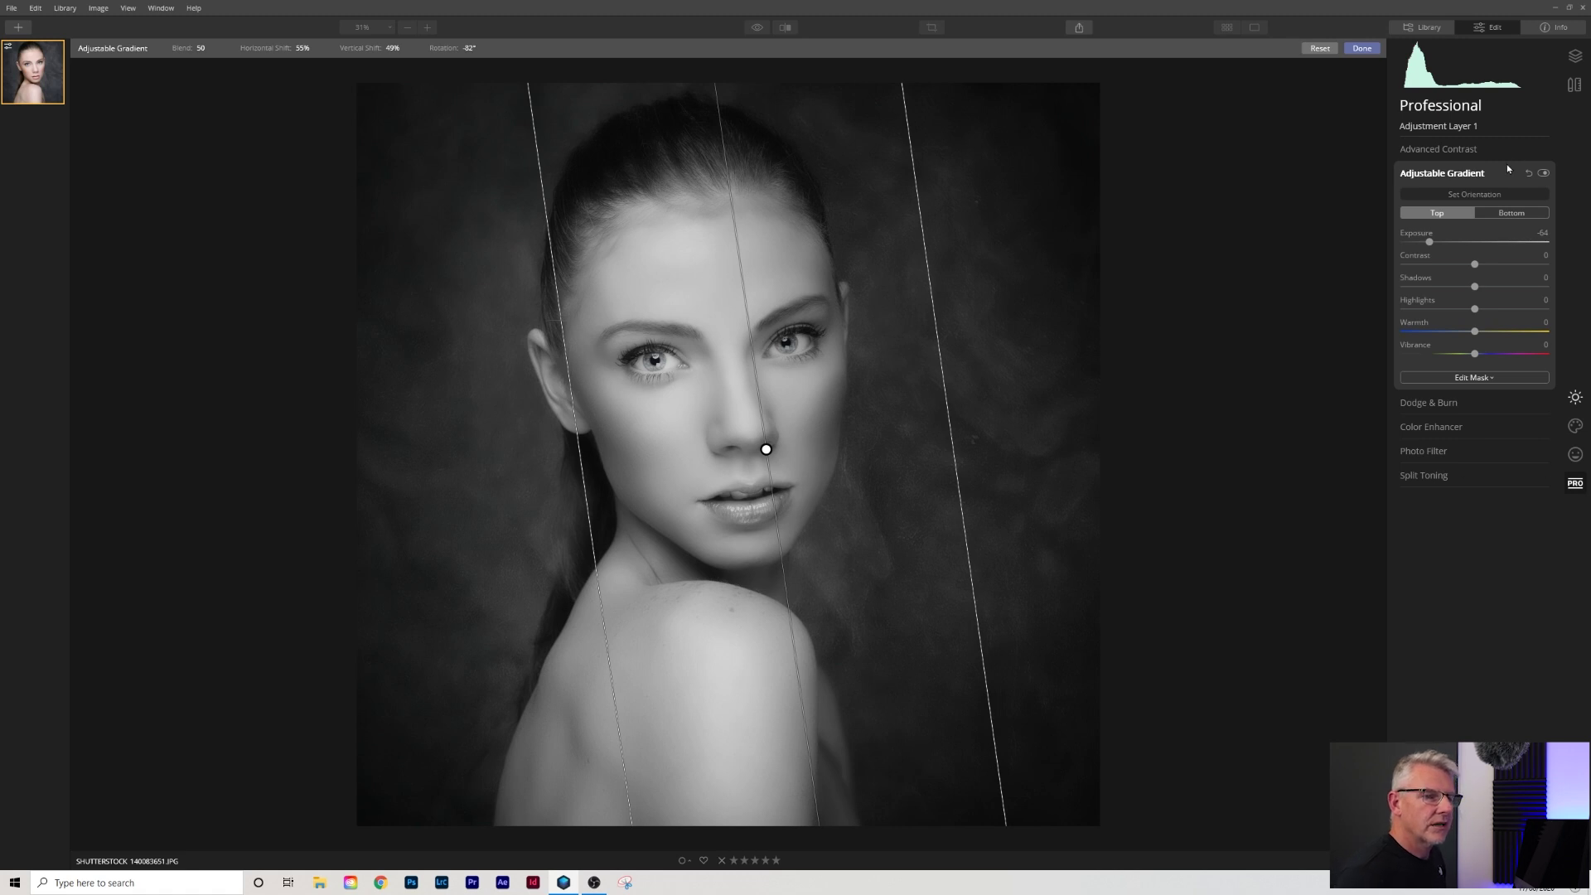
pyautogui.click(1492, 197)
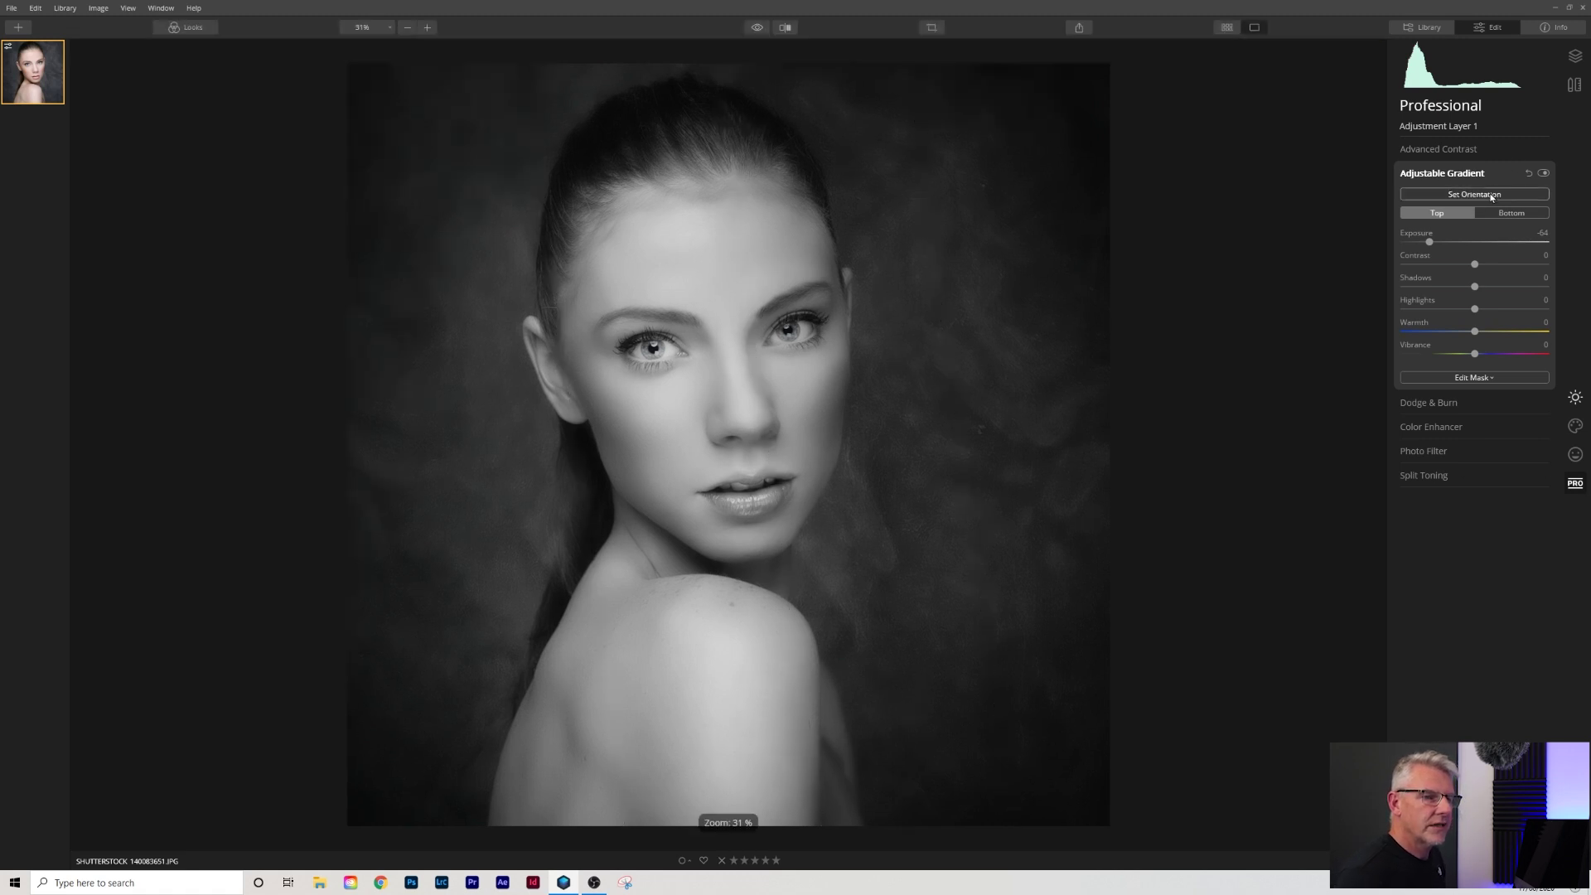
# - Toggle the gradient's visibility to compare before and after, leaving it on
pyautogui.click(1540, 172)
pyautogui.click(1540, 172)
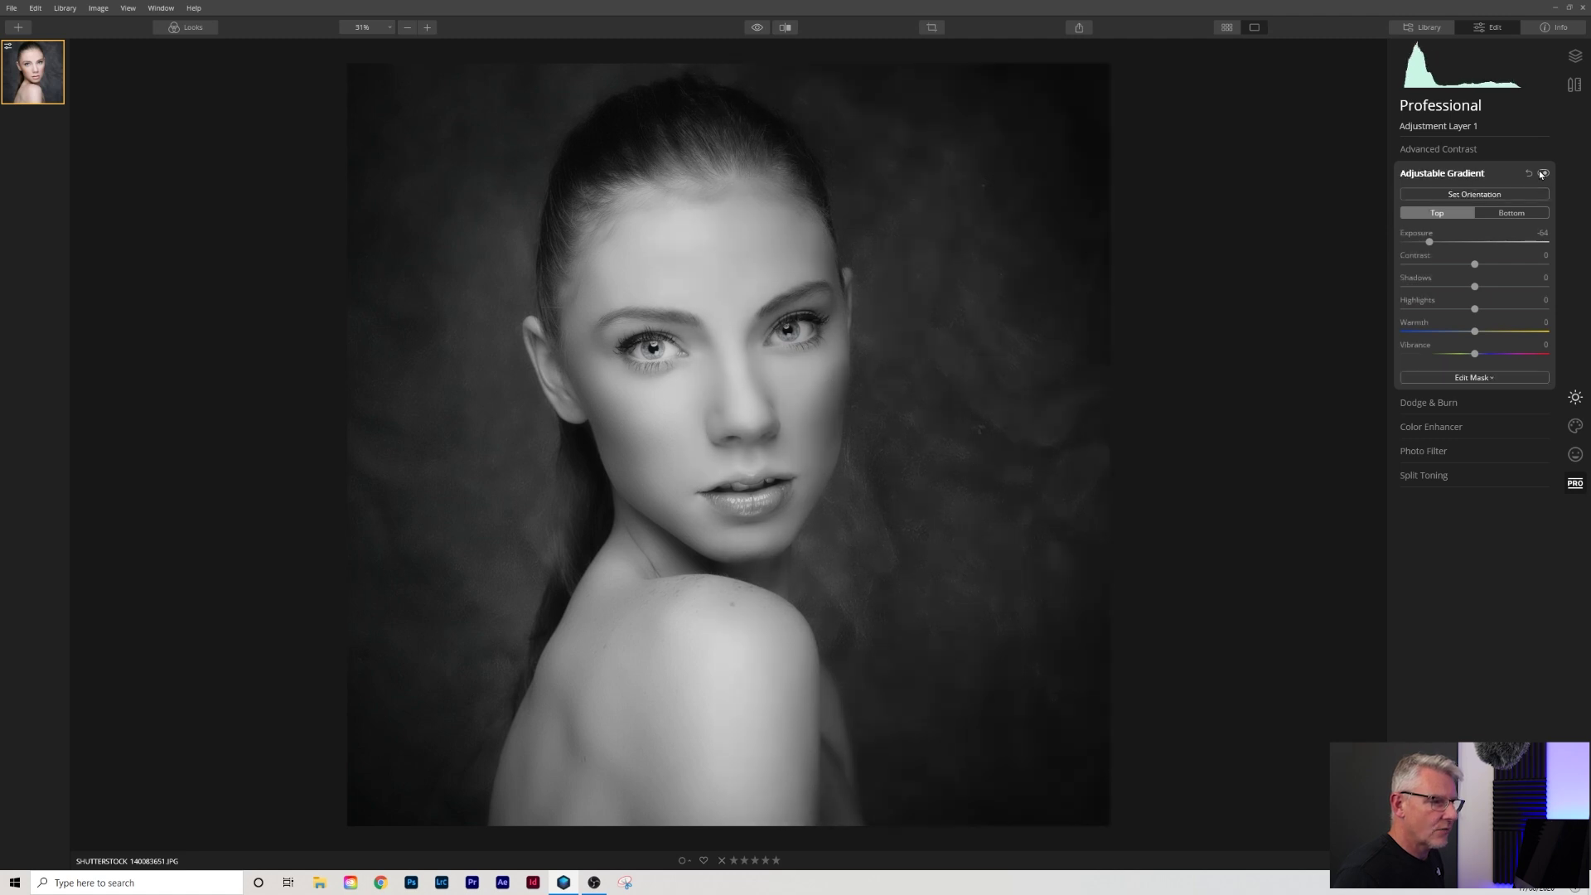
pyautogui.click(1540, 172)
pyautogui.click(1540, 172)
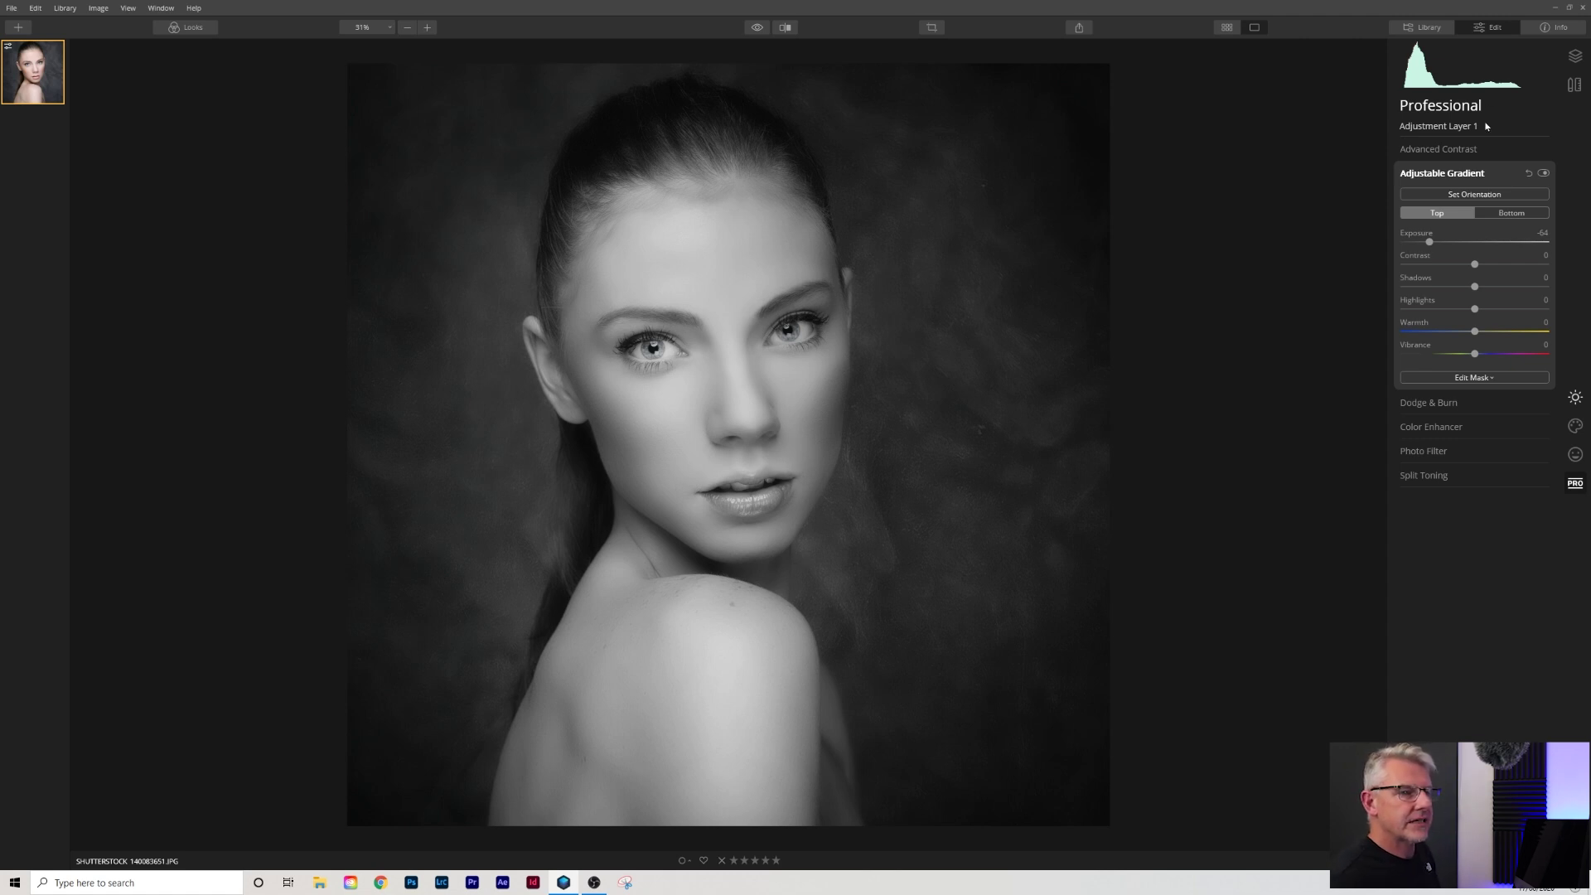
# - Add a new adjustment layer with Light Highlights at -15 and Shadows at -85
pyautogui.click(1575, 55)
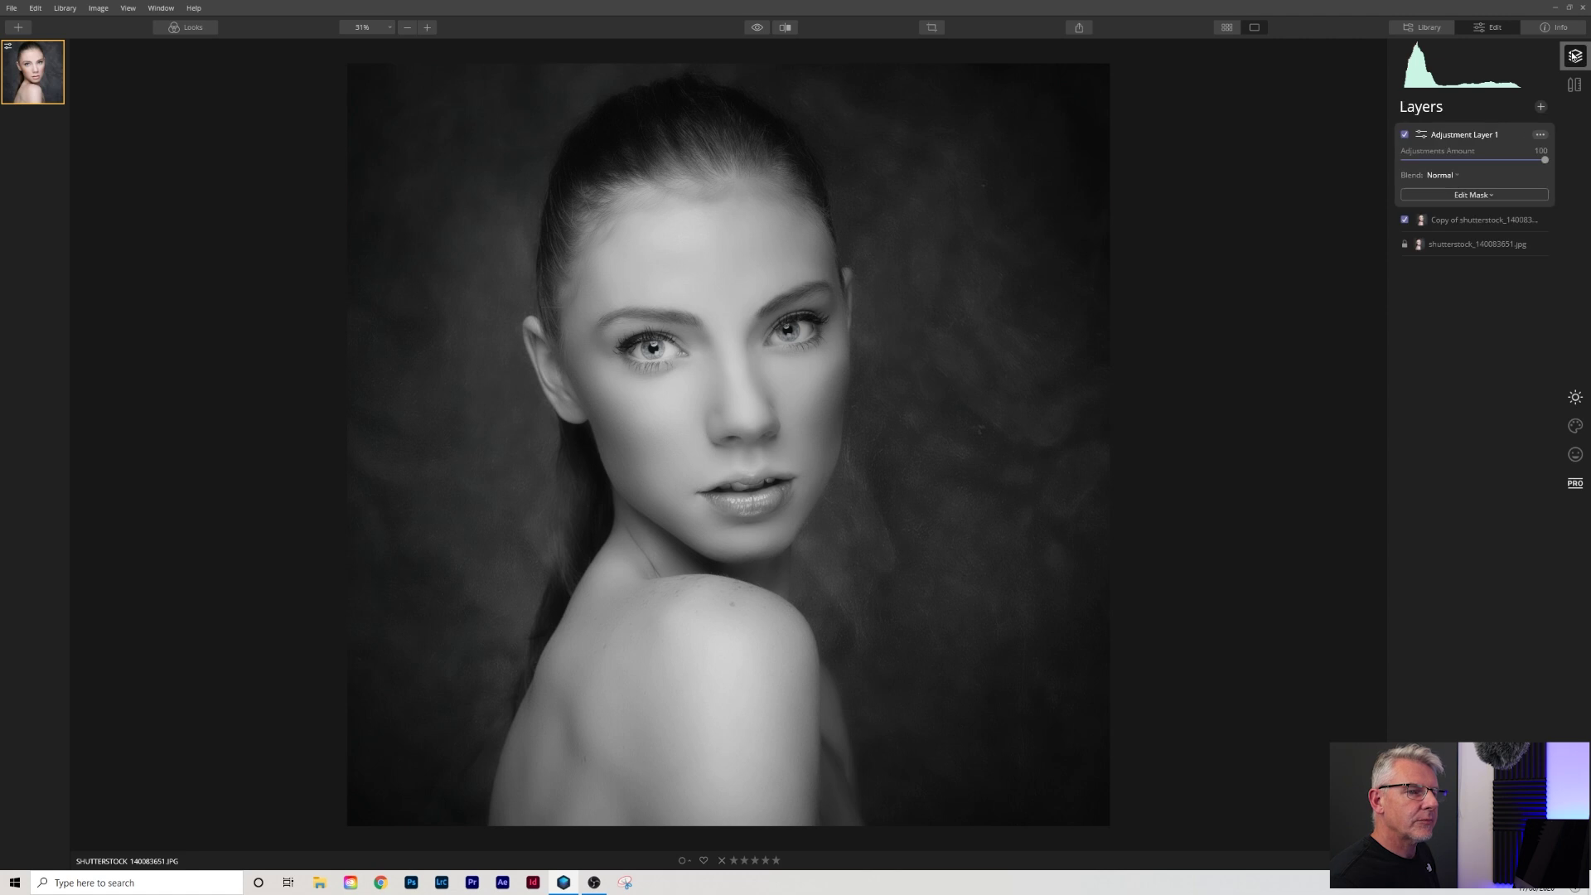
pyautogui.click(1542, 106)
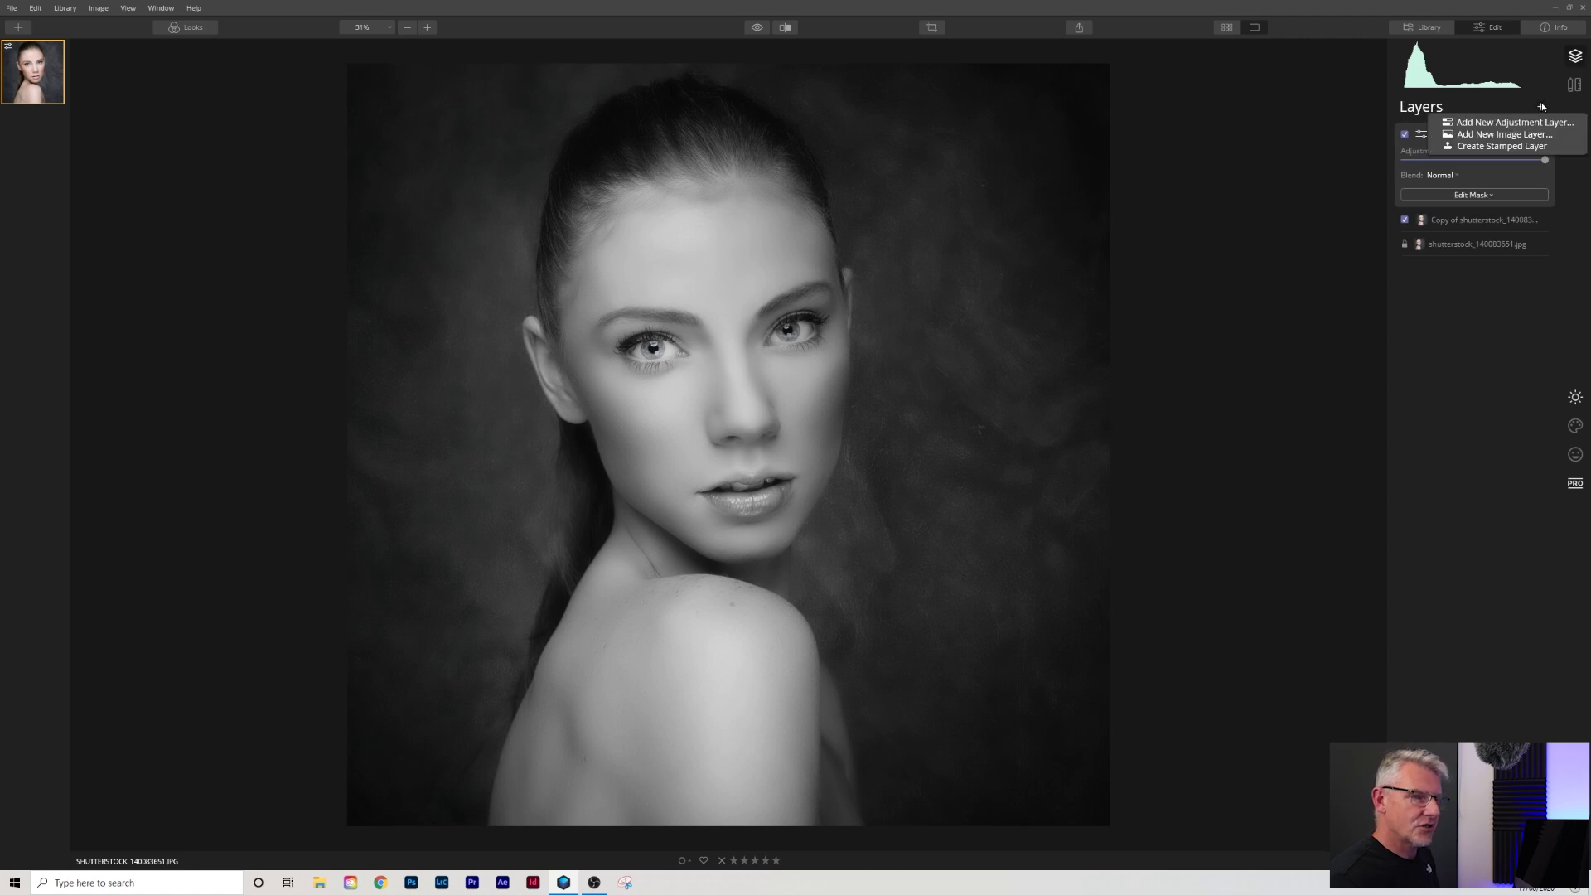
pyautogui.click(1537, 121)
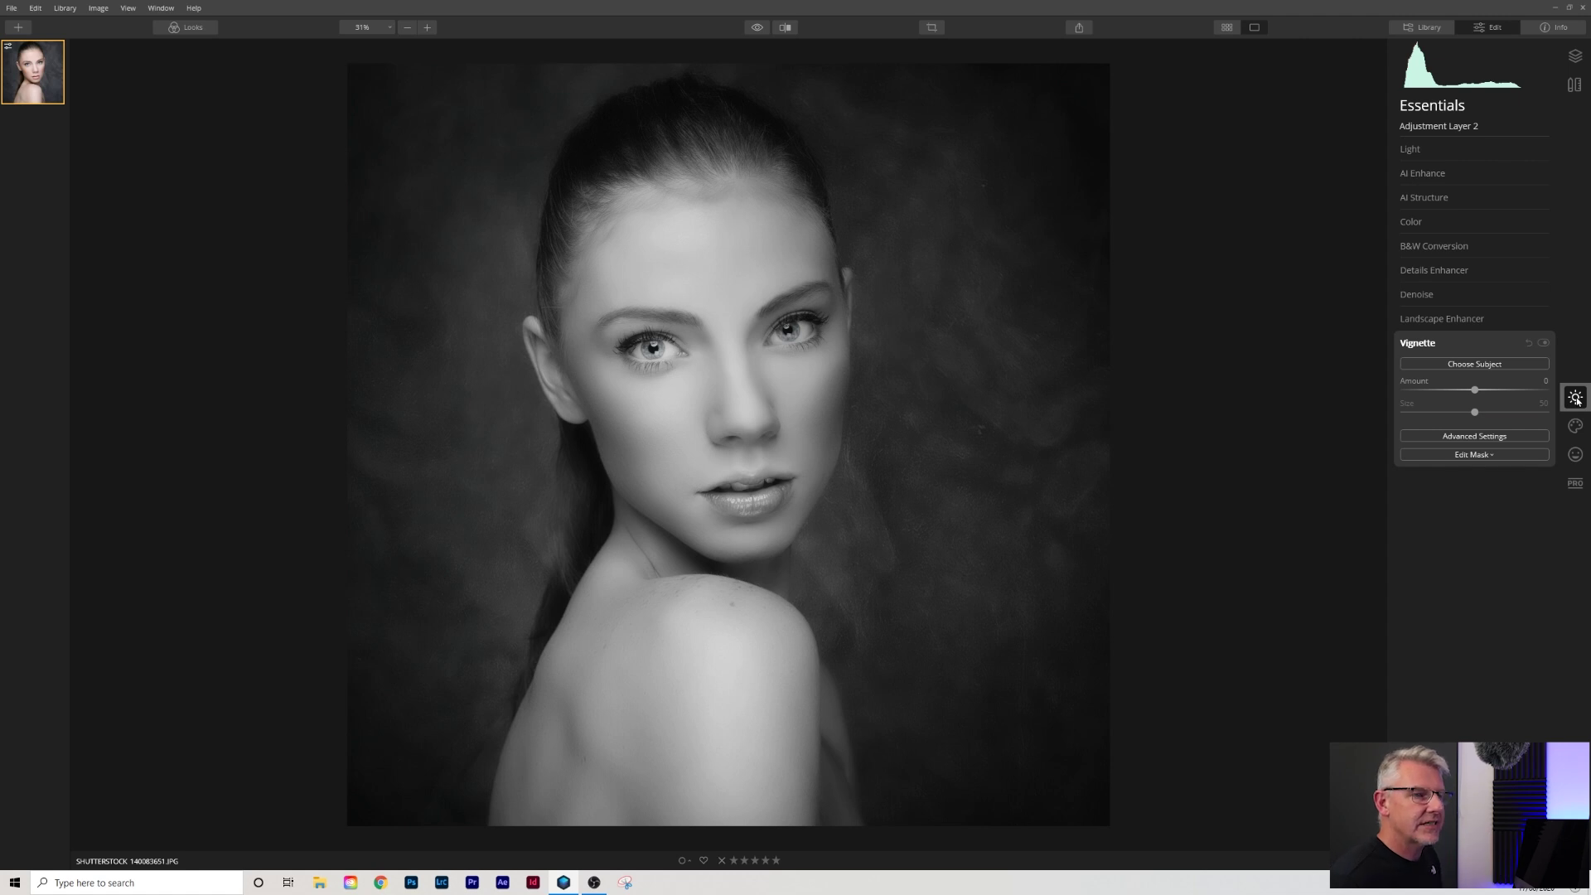
pyautogui.click(1417, 152)
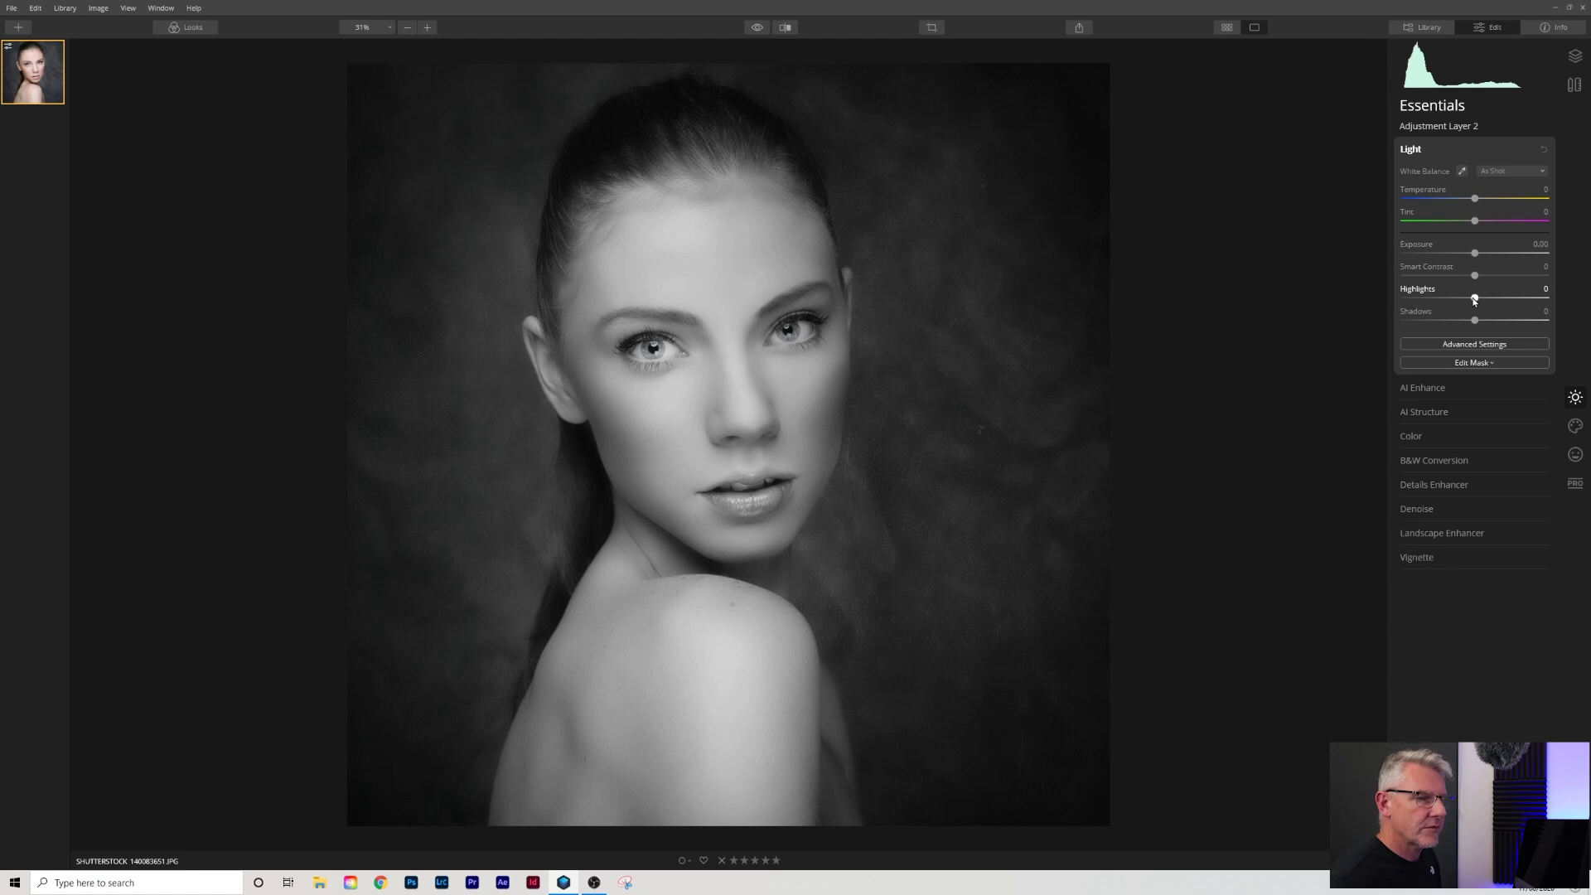
pyautogui.moveTo(1474, 299); pyautogui.dragTo(1462, 303)
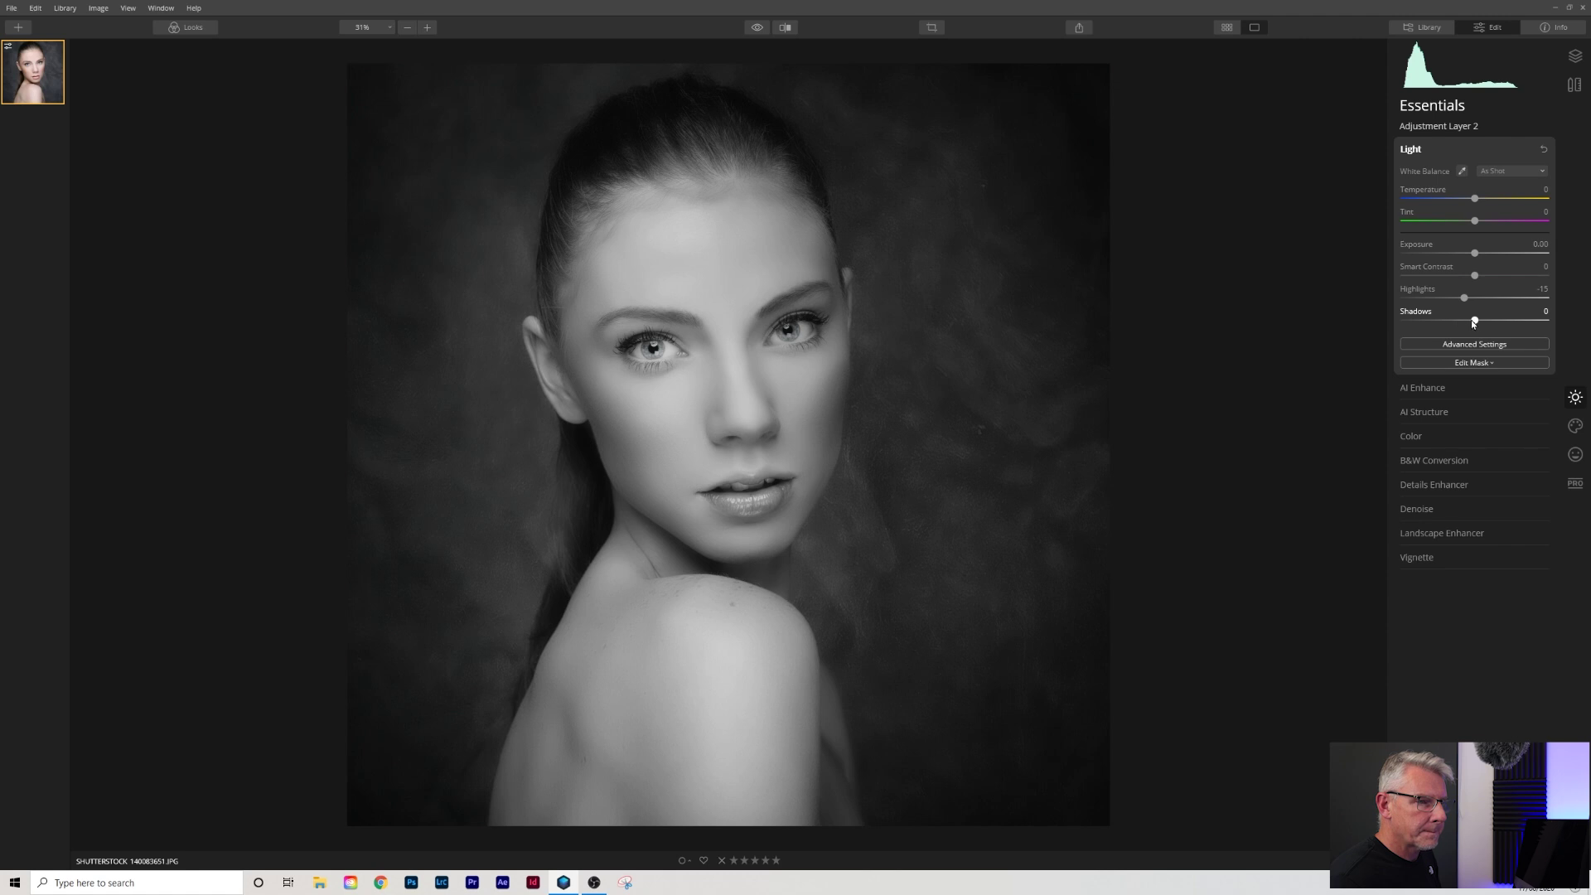
pyautogui.moveTo(1474, 323); pyautogui.dragTo(1417, 324)
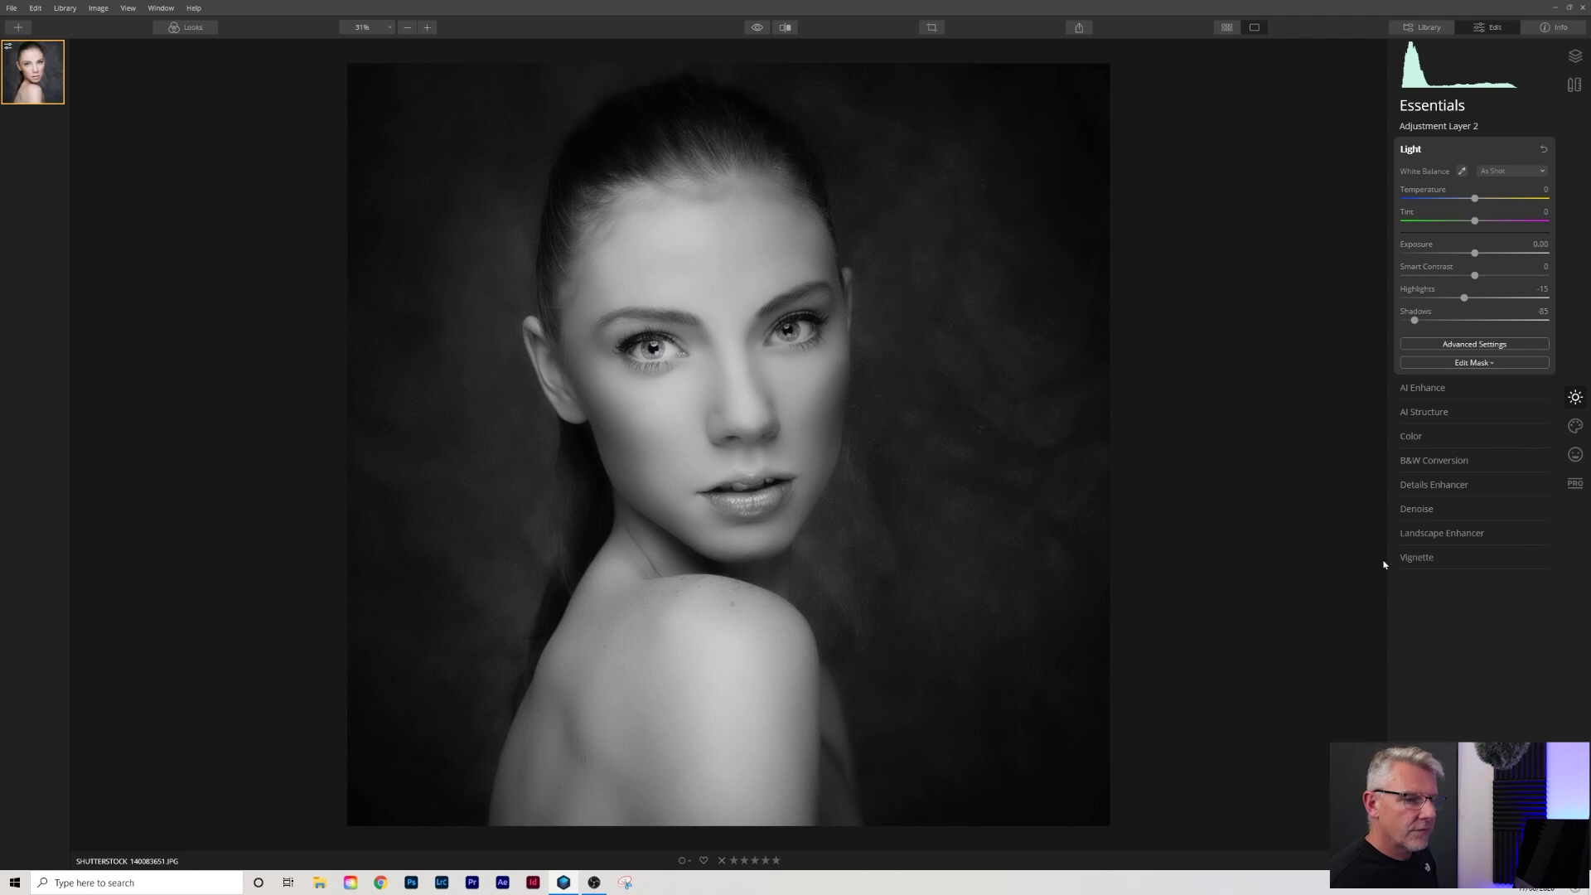
# - Apply a moderate Matte Look at Amount 35, then take its Fade back down to 0
pyautogui.click(1577, 429)
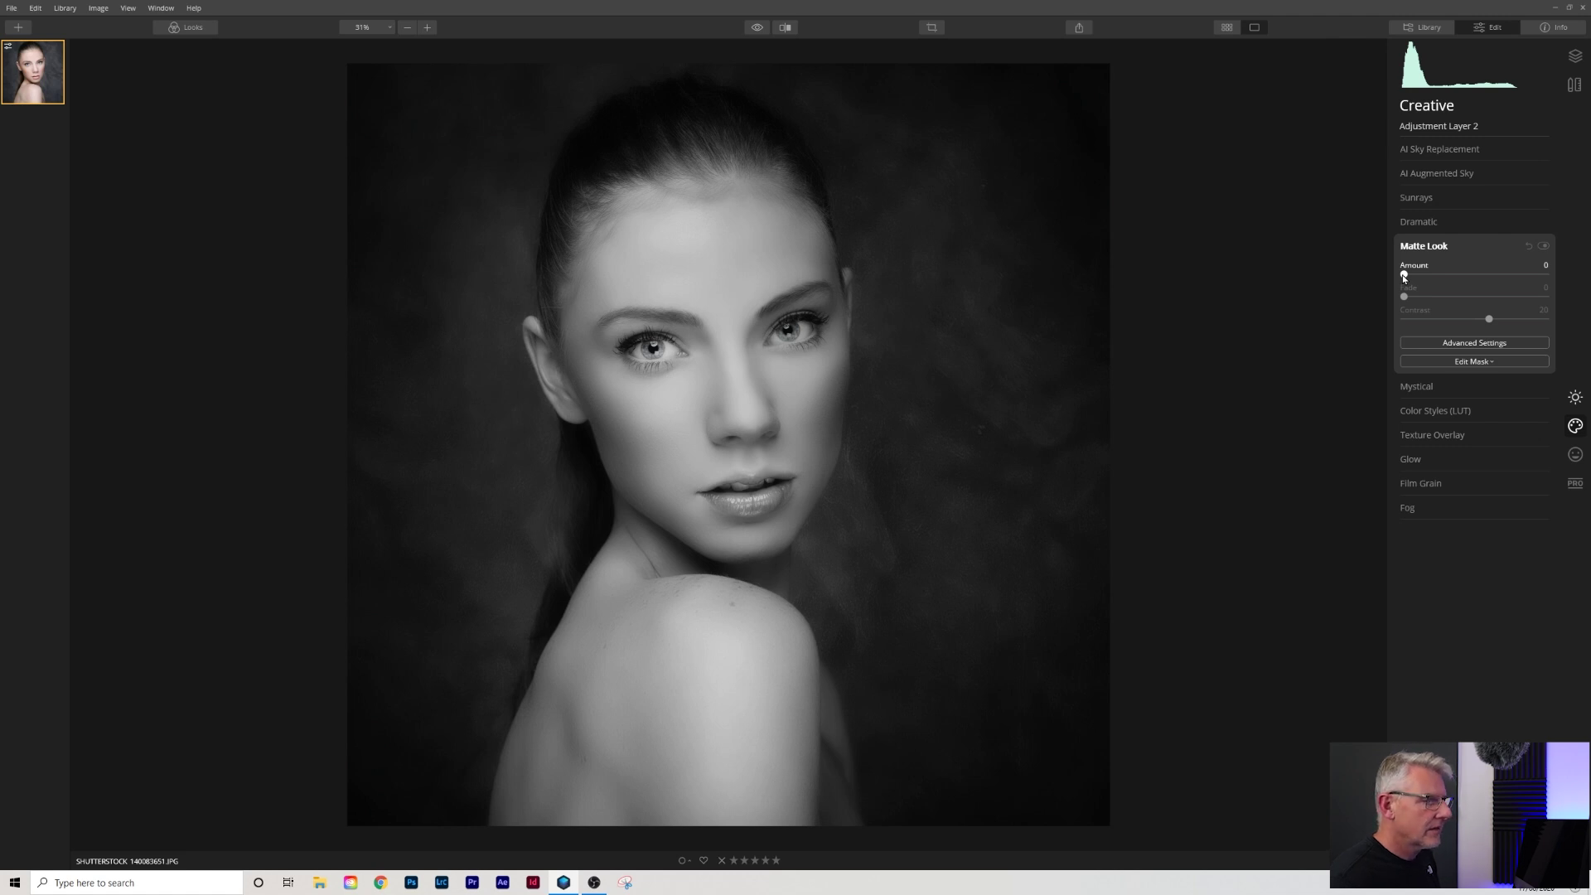
pyautogui.moveTo(1422, 275); pyautogui.dragTo(1570, 296)
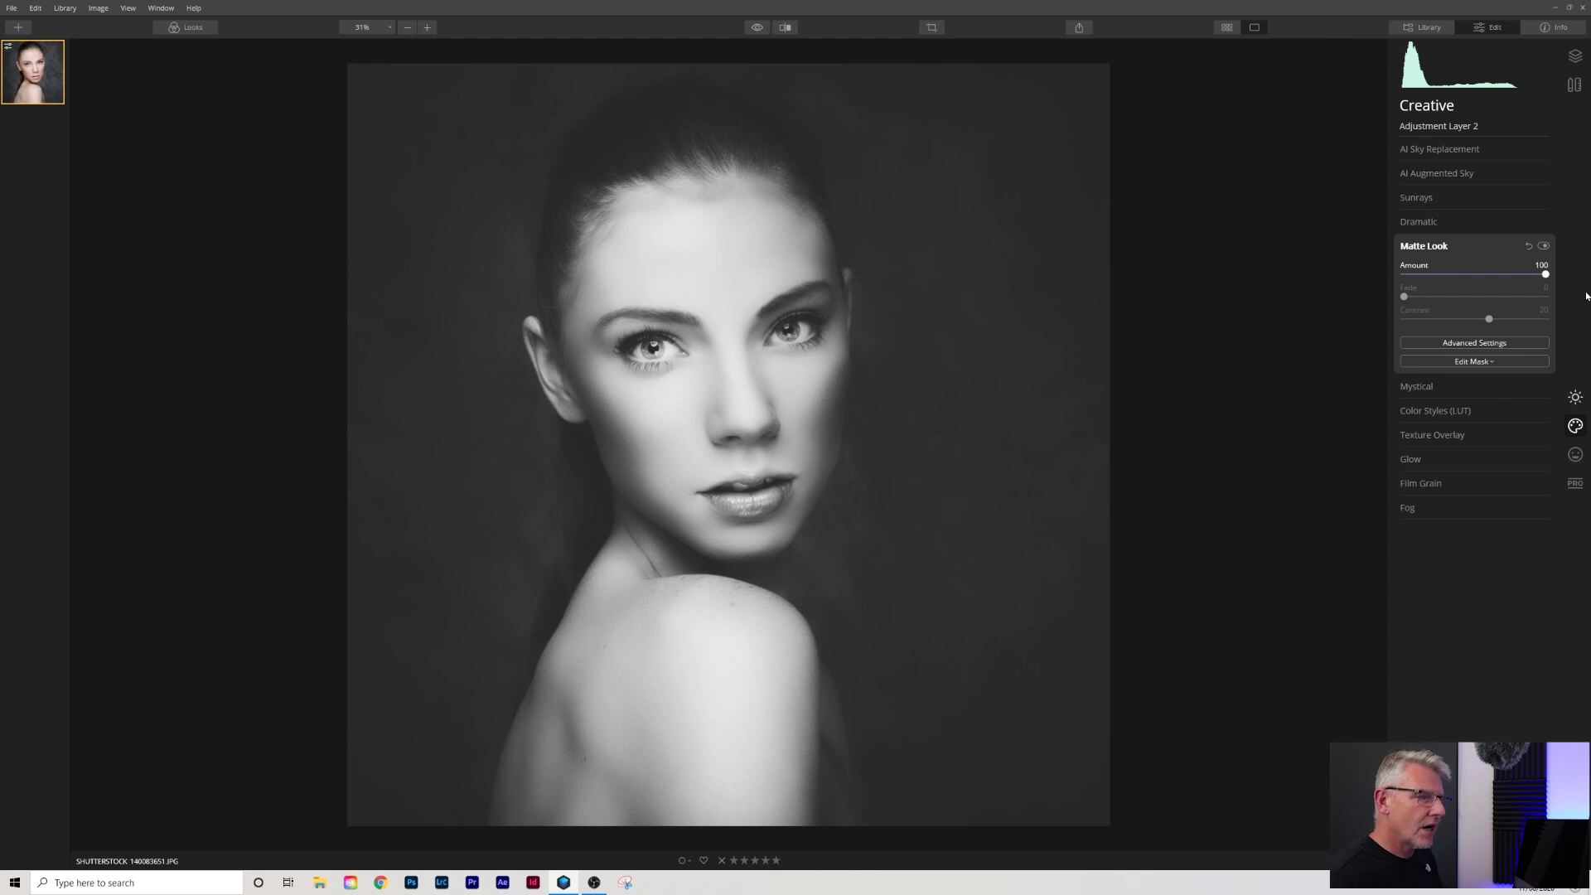
pyautogui.moveTo(1545, 274); pyautogui.dragTo(1384, 285)
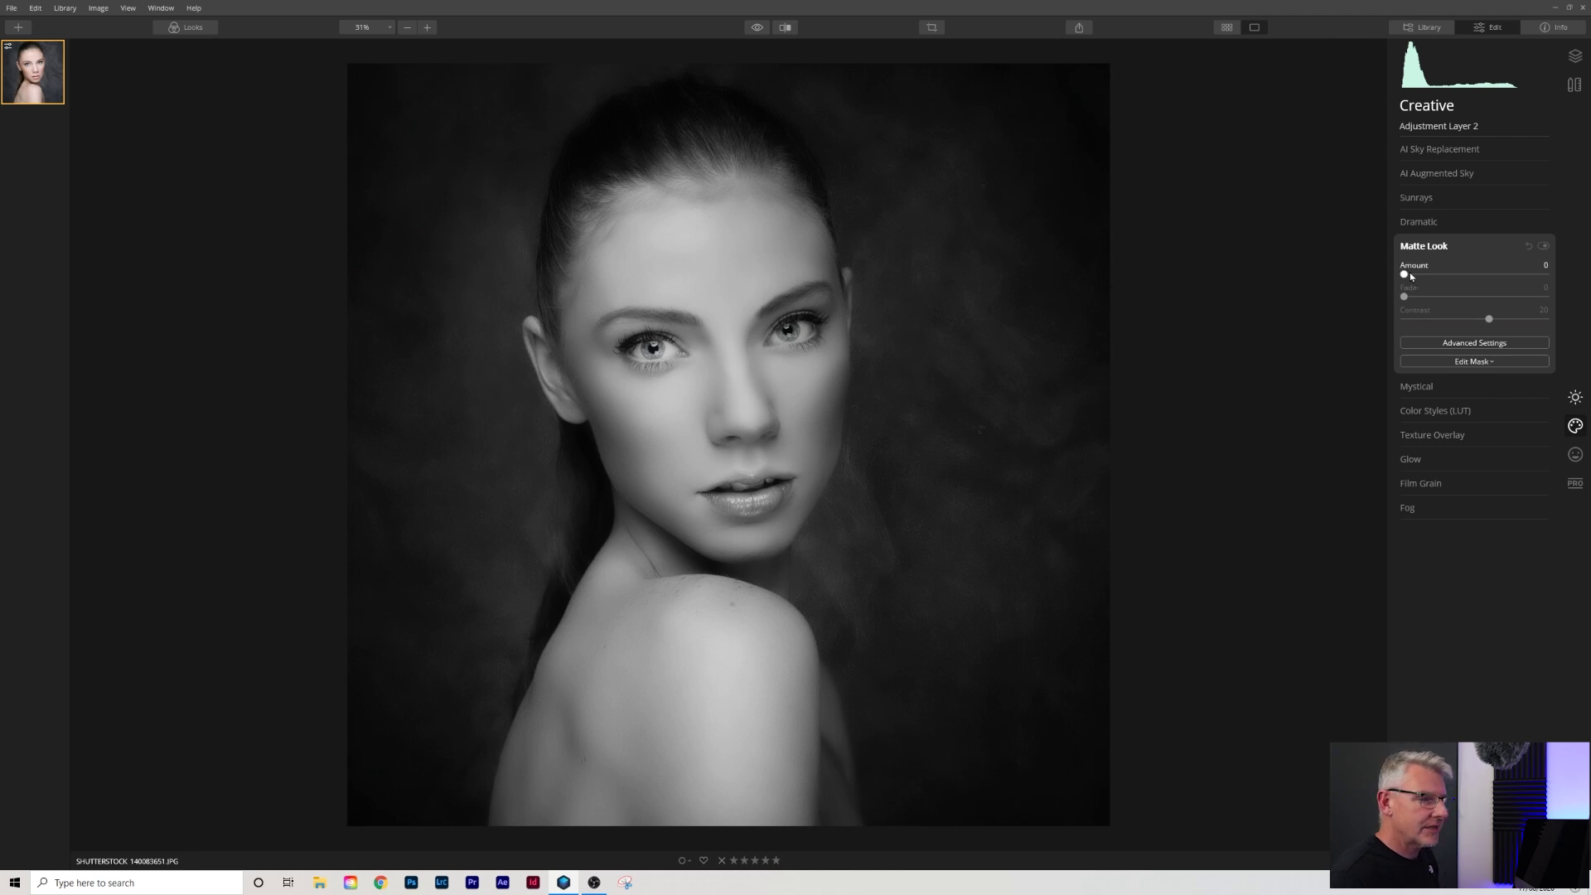
pyautogui.moveTo(1404, 275); pyautogui.dragTo(1455, 275)
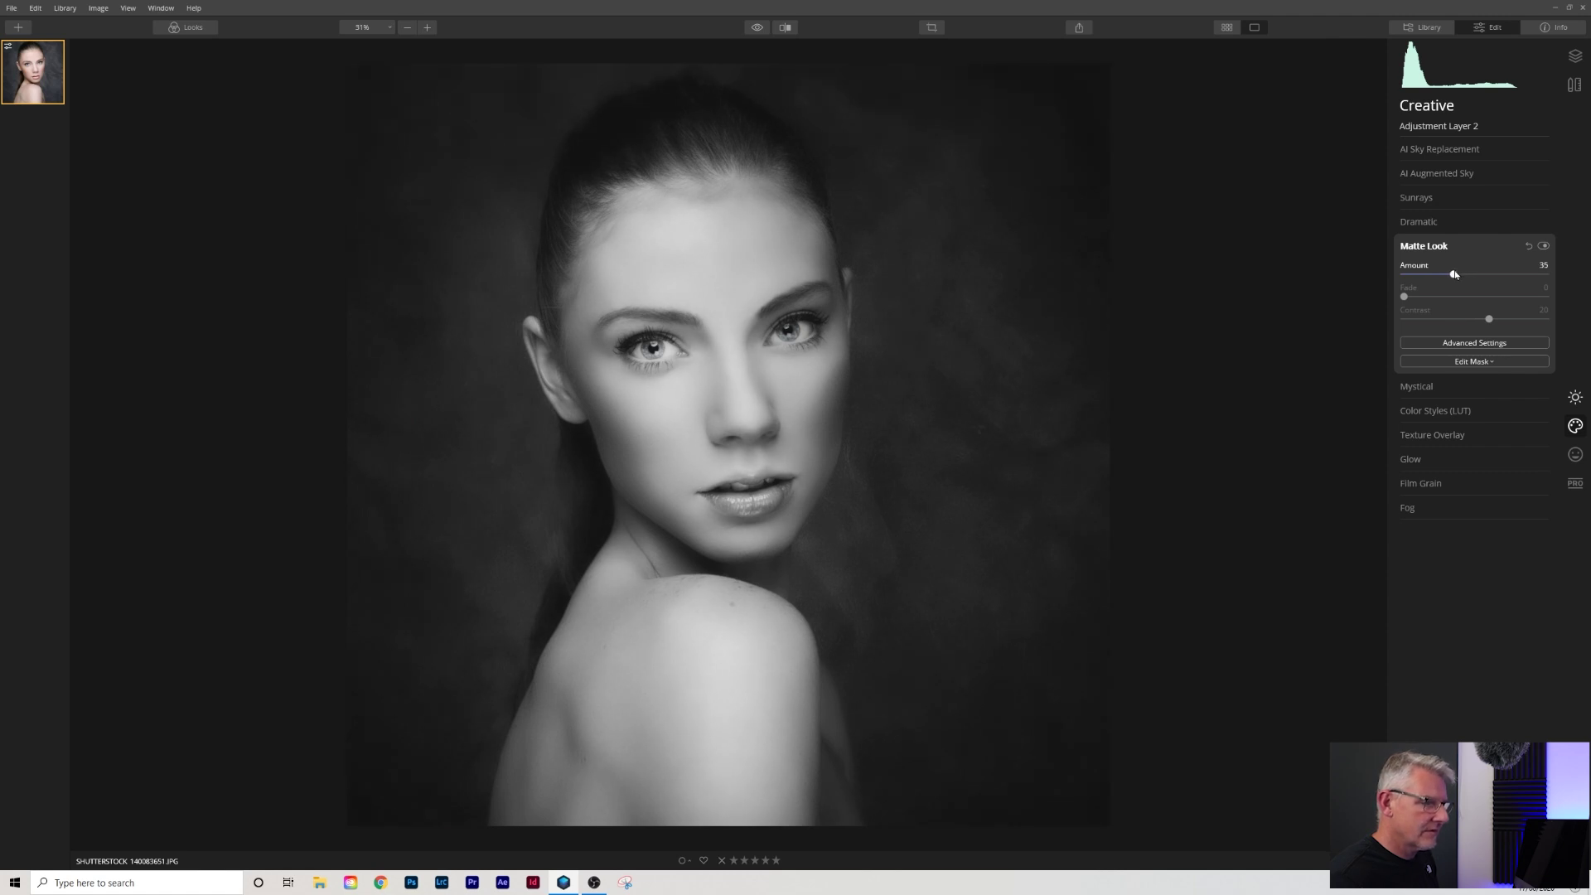
pyautogui.moveTo(1455, 274); pyautogui.dragTo(1455, 275)
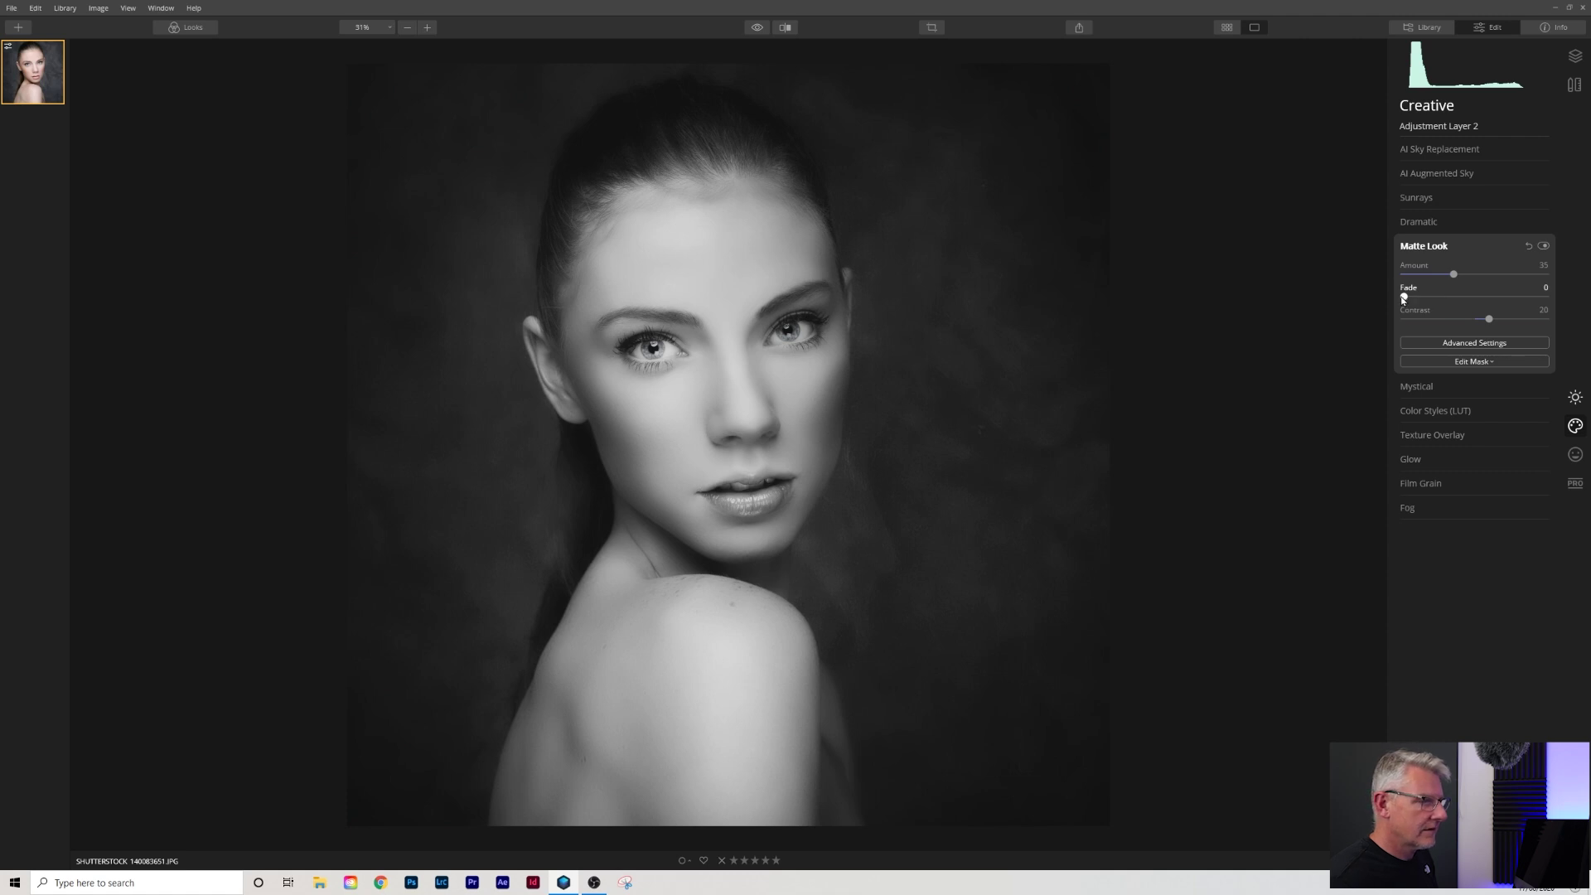
pyautogui.moveTo(1403, 300); pyautogui.dragTo(1579, 308)
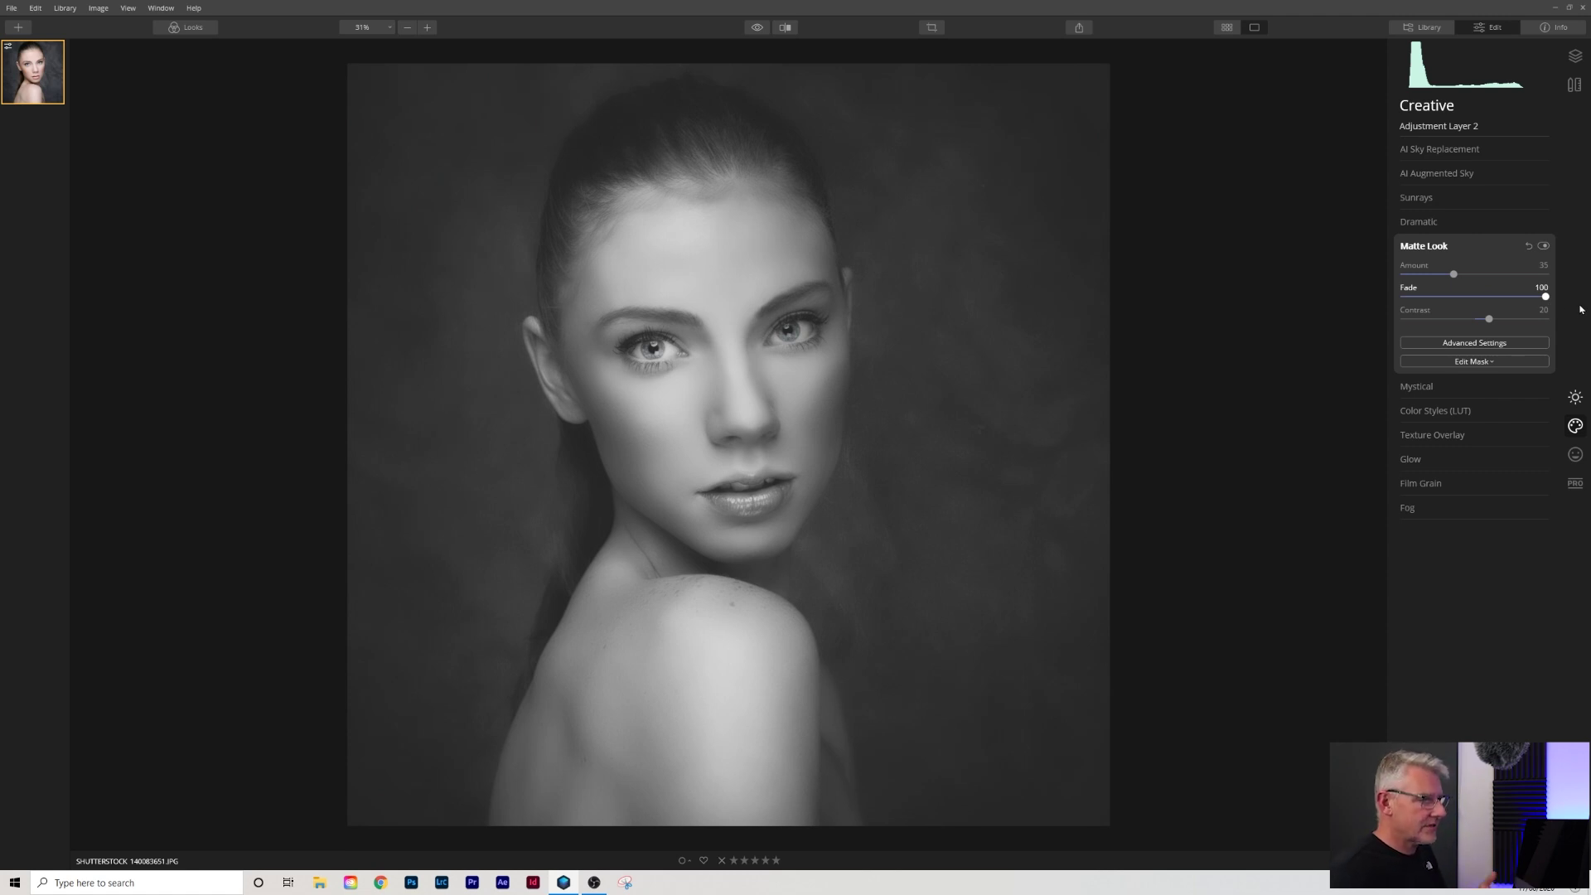
pyautogui.moveTo(1580, 309); pyautogui.dragTo(1306, 358)
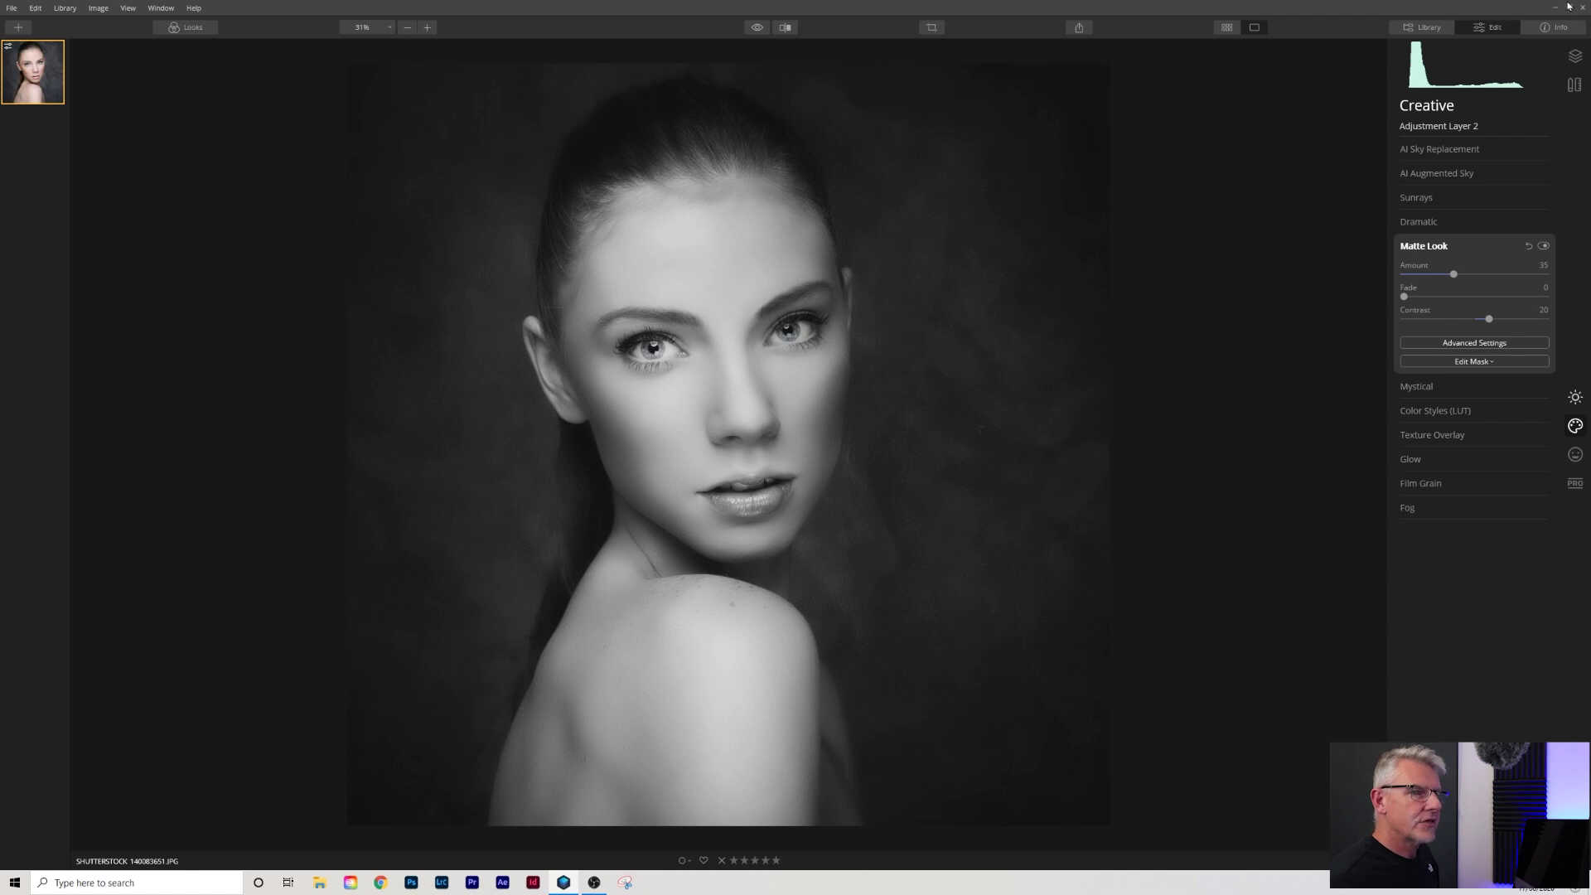
# - Start Clone & Stamp, set a clone source on the background and 77% opacity
pyautogui.click(1574, 84)
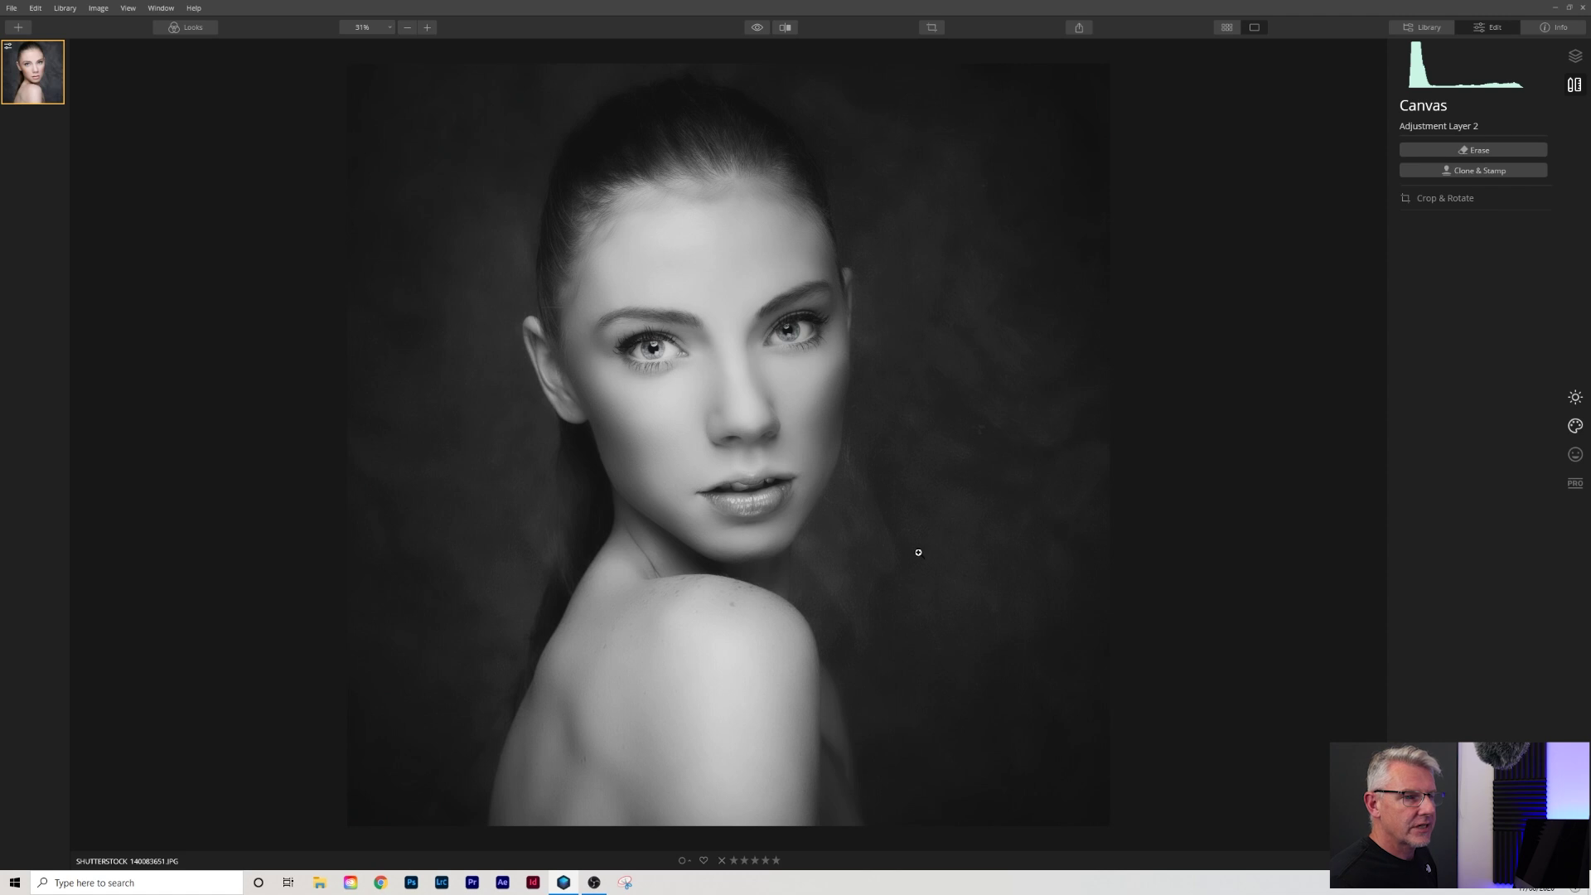
pyautogui.click(1533, 171)
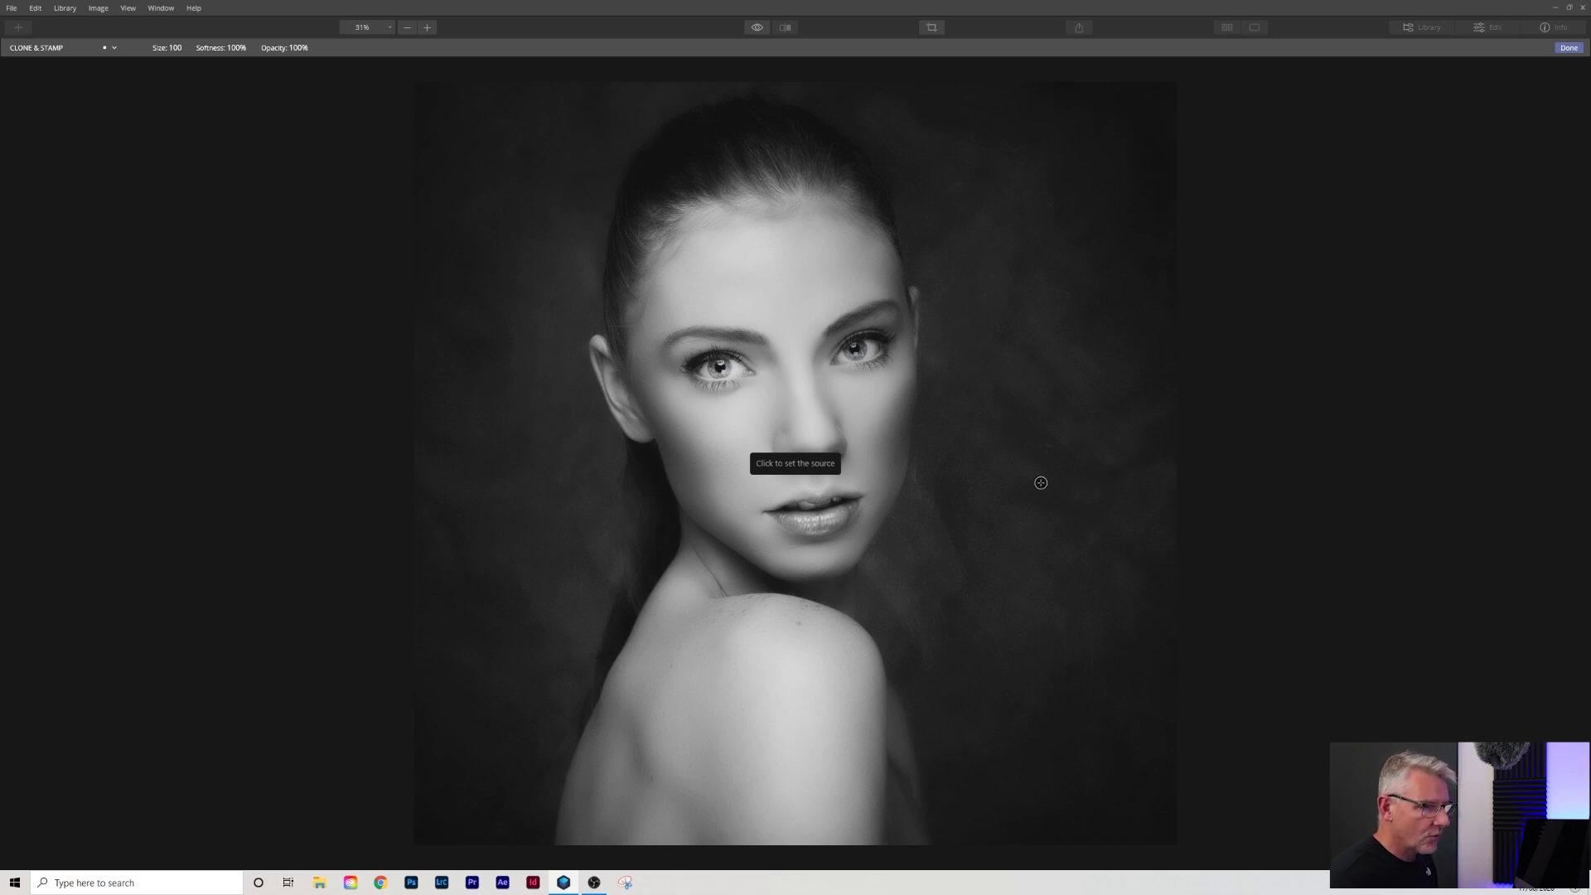
pyautogui.click(1044, 429)
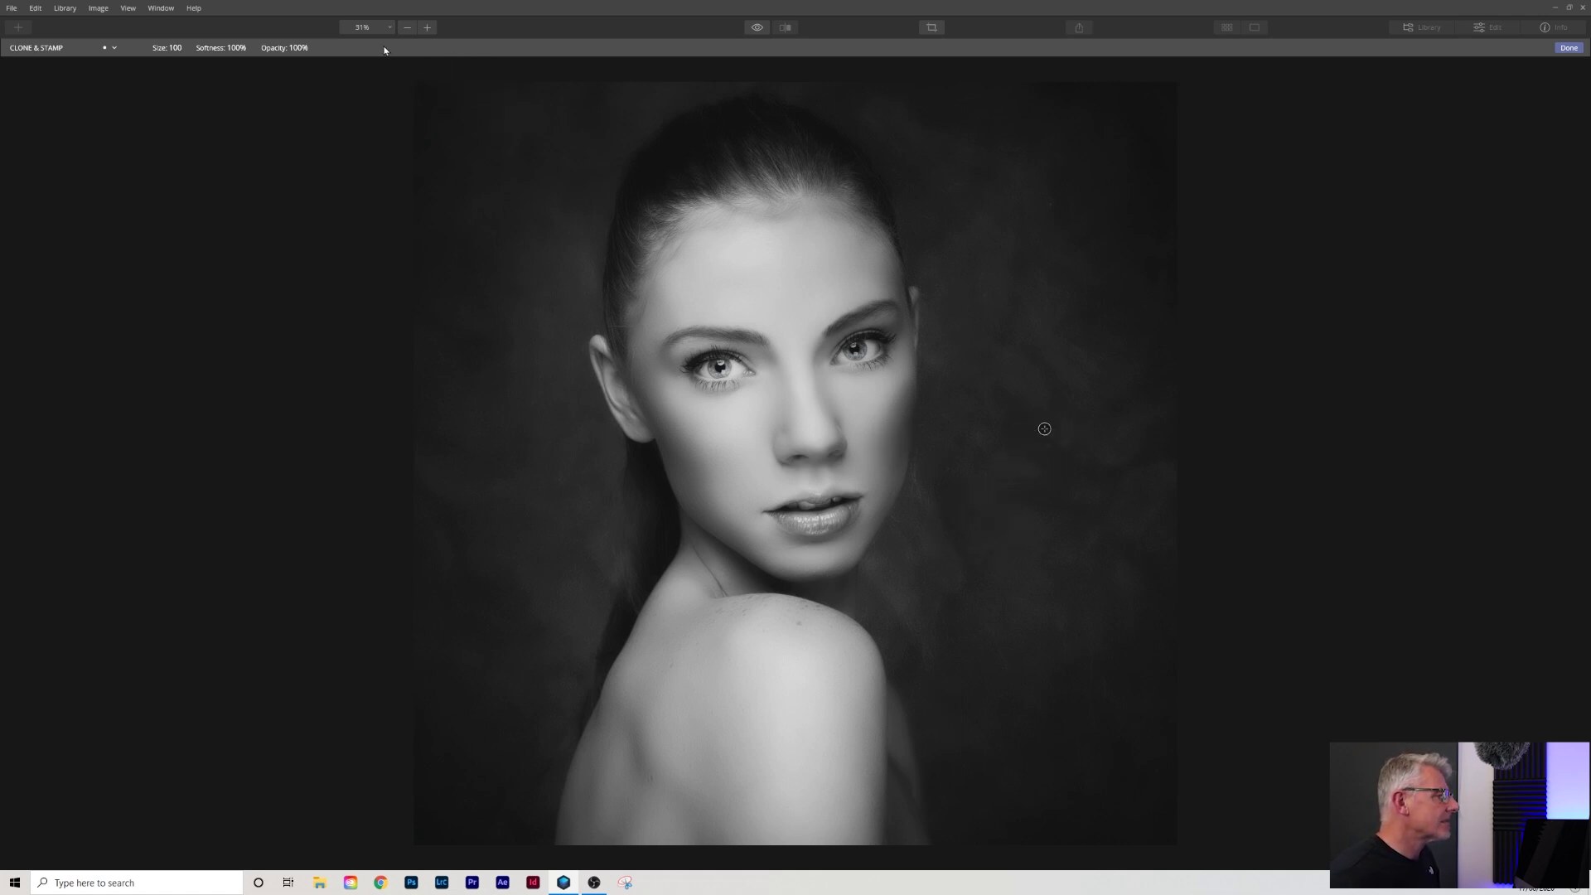
pyautogui.click(309, 49)
pyautogui.click(329, 81)
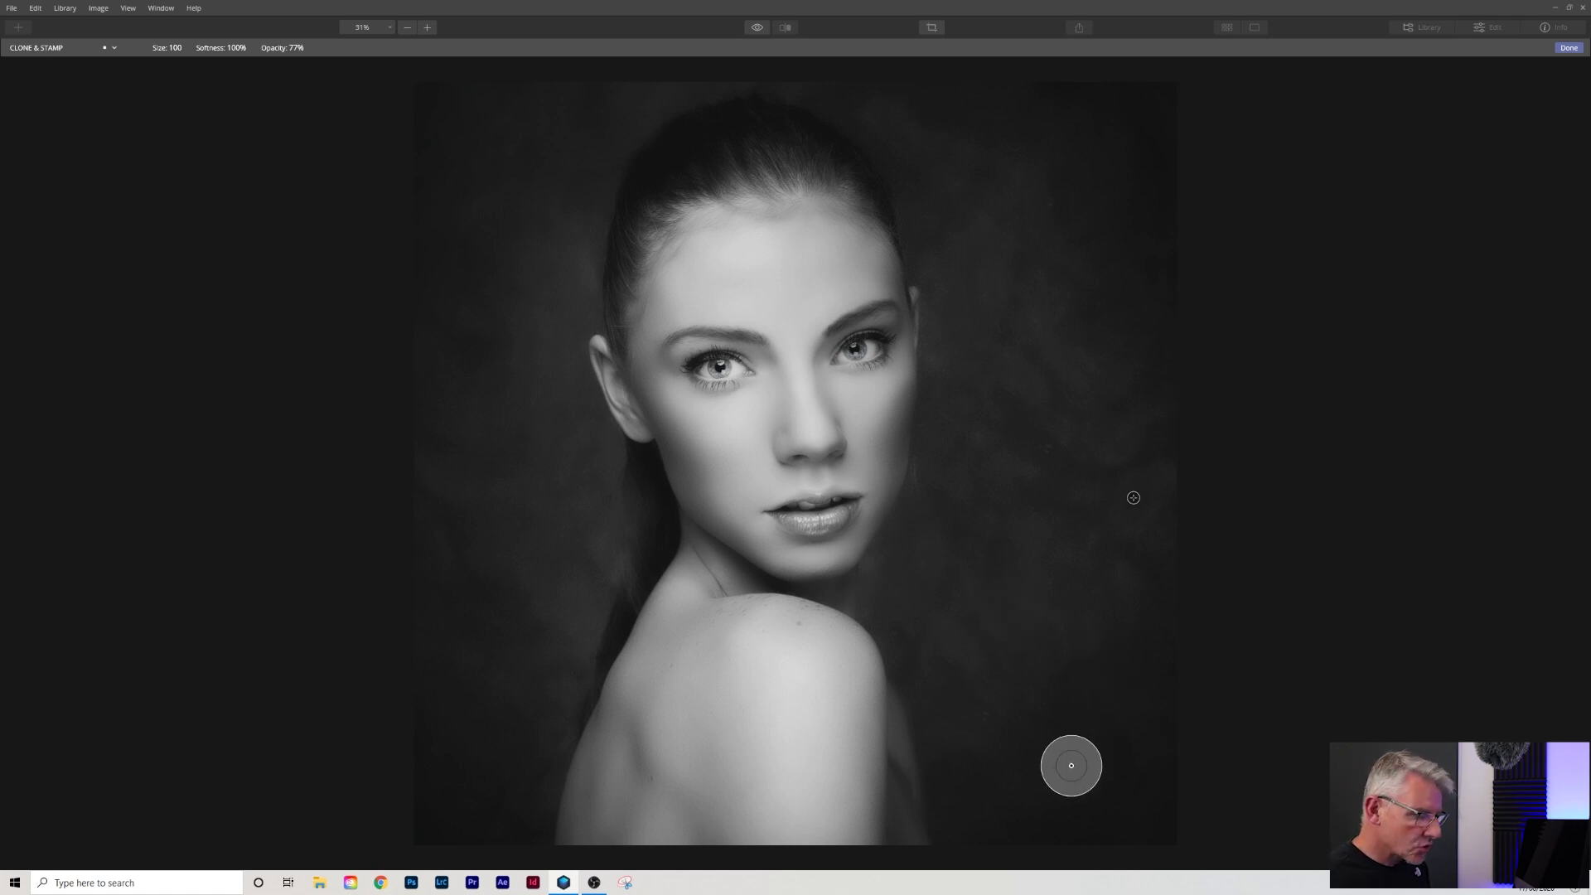
# - Stamp background texture over a distraction with a 208 brush at 37% opacity, then apply
pyautogui.keyDown('alt'); pyautogui.click(1070, 757); pyautogui.keyUp('alt')
pyautogui.keyDown('alt'); pyautogui.click(1053, 714); pyautogui.keyUp('alt')
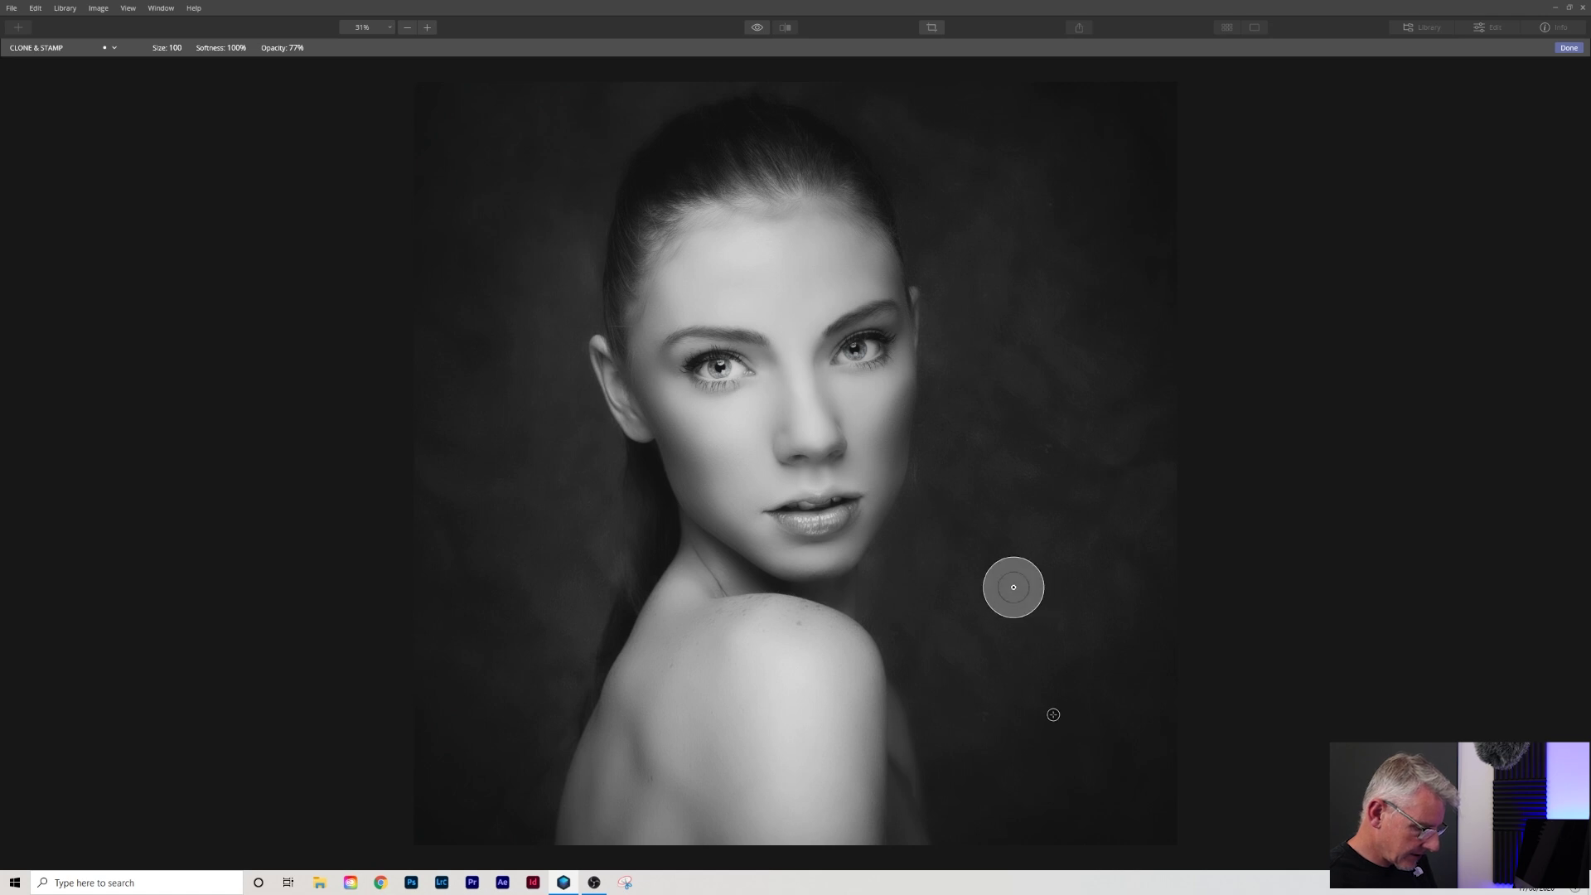
pyautogui.press(']')
pyautogui.press(']')
pyautogui.press(']')
pyautogui.press(']')
pyautogui.press(']')
pyautogui.press(']')
pyautogui.press(']')
pyautogui.press(']')
pyautogui.press(']')
pyautogui.press(']')
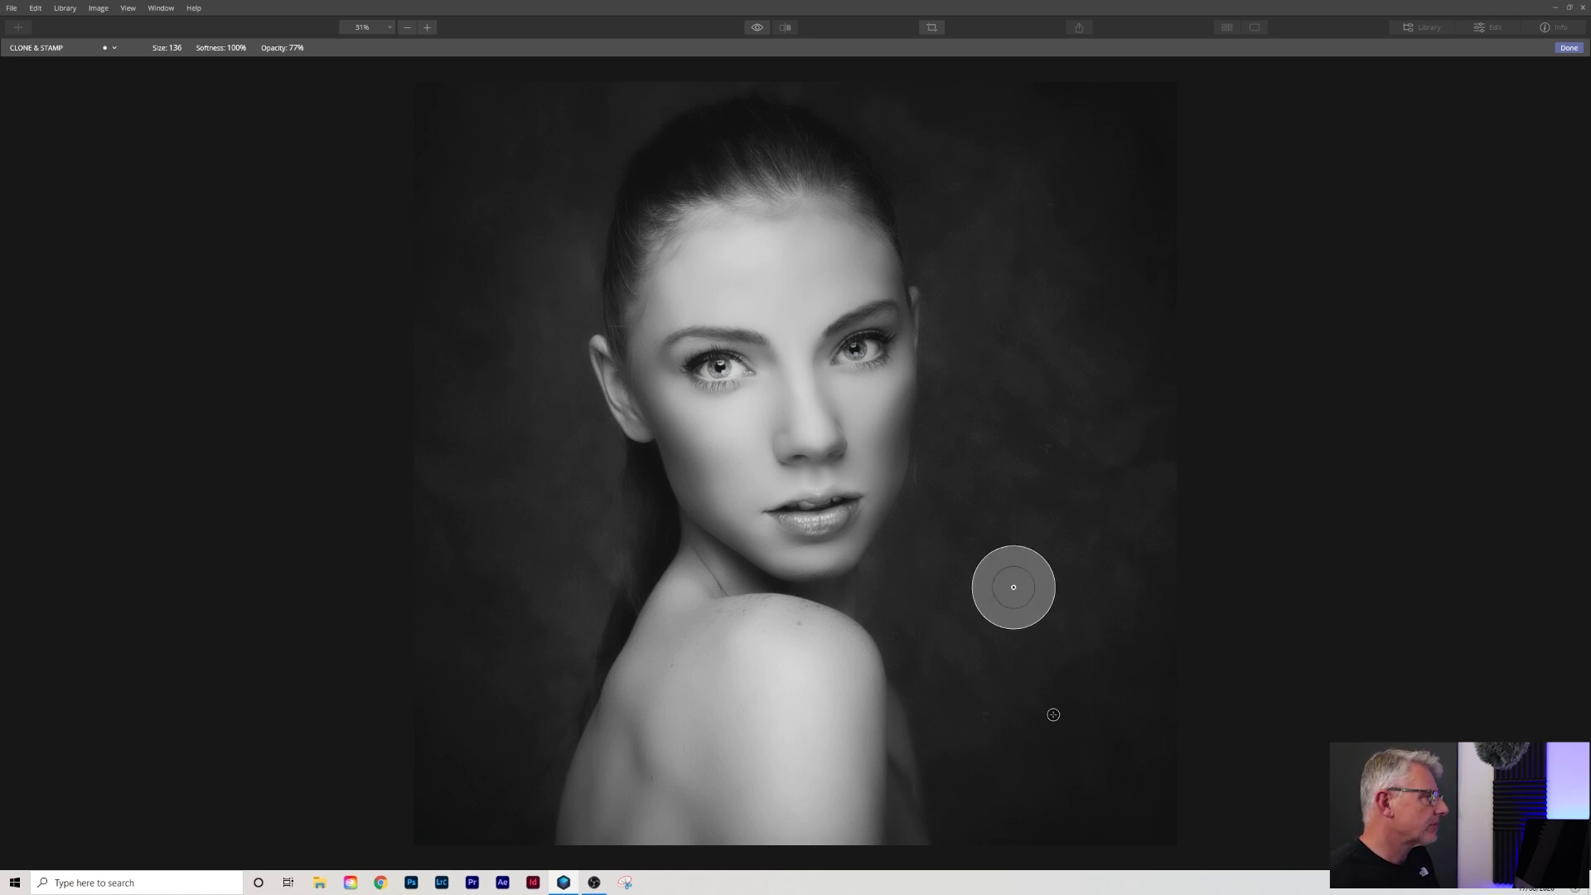
pyautogui.click(301, 49)
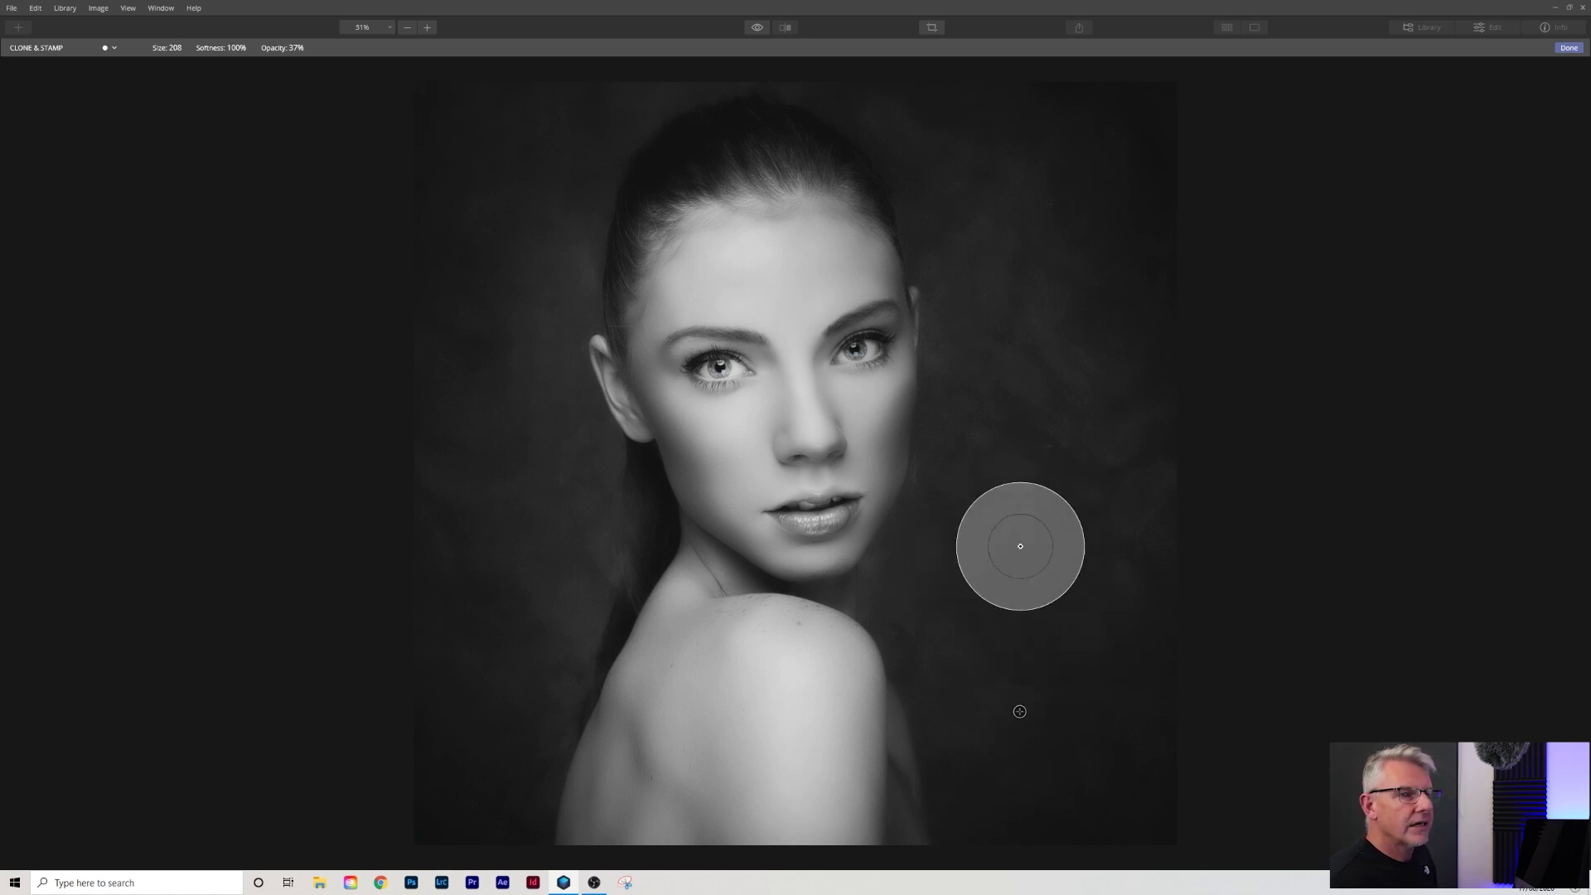
pyautogui.click(1568, 49)
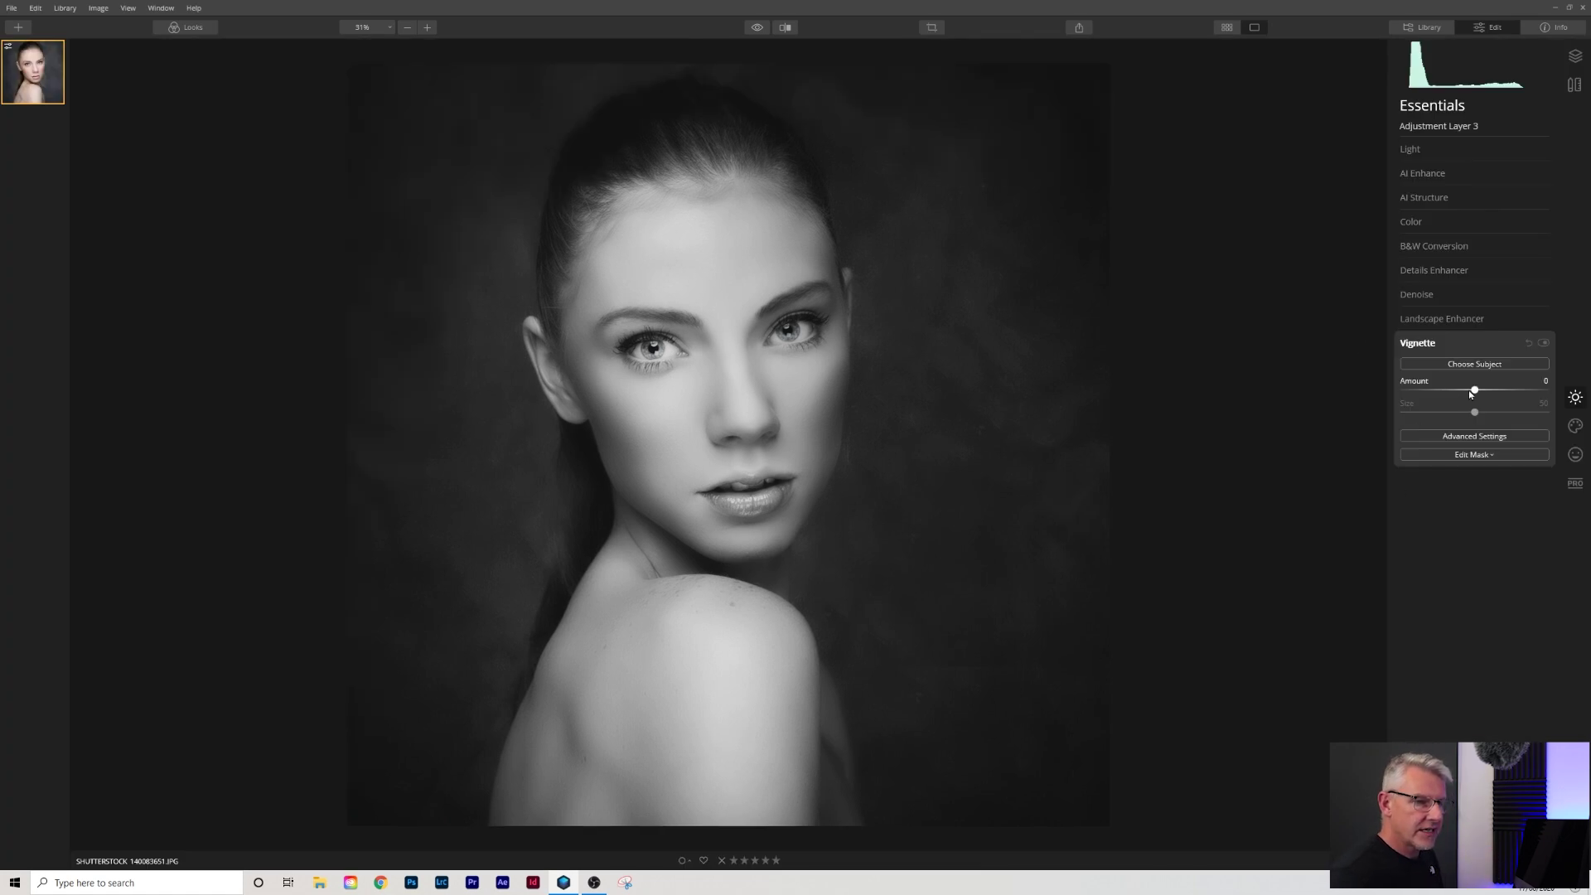
# - Set the Vignette Amount to -85 and centre it on the face
pyautogui.moveTo(1433, 393); pyautogui.dragTo(1412, 398)
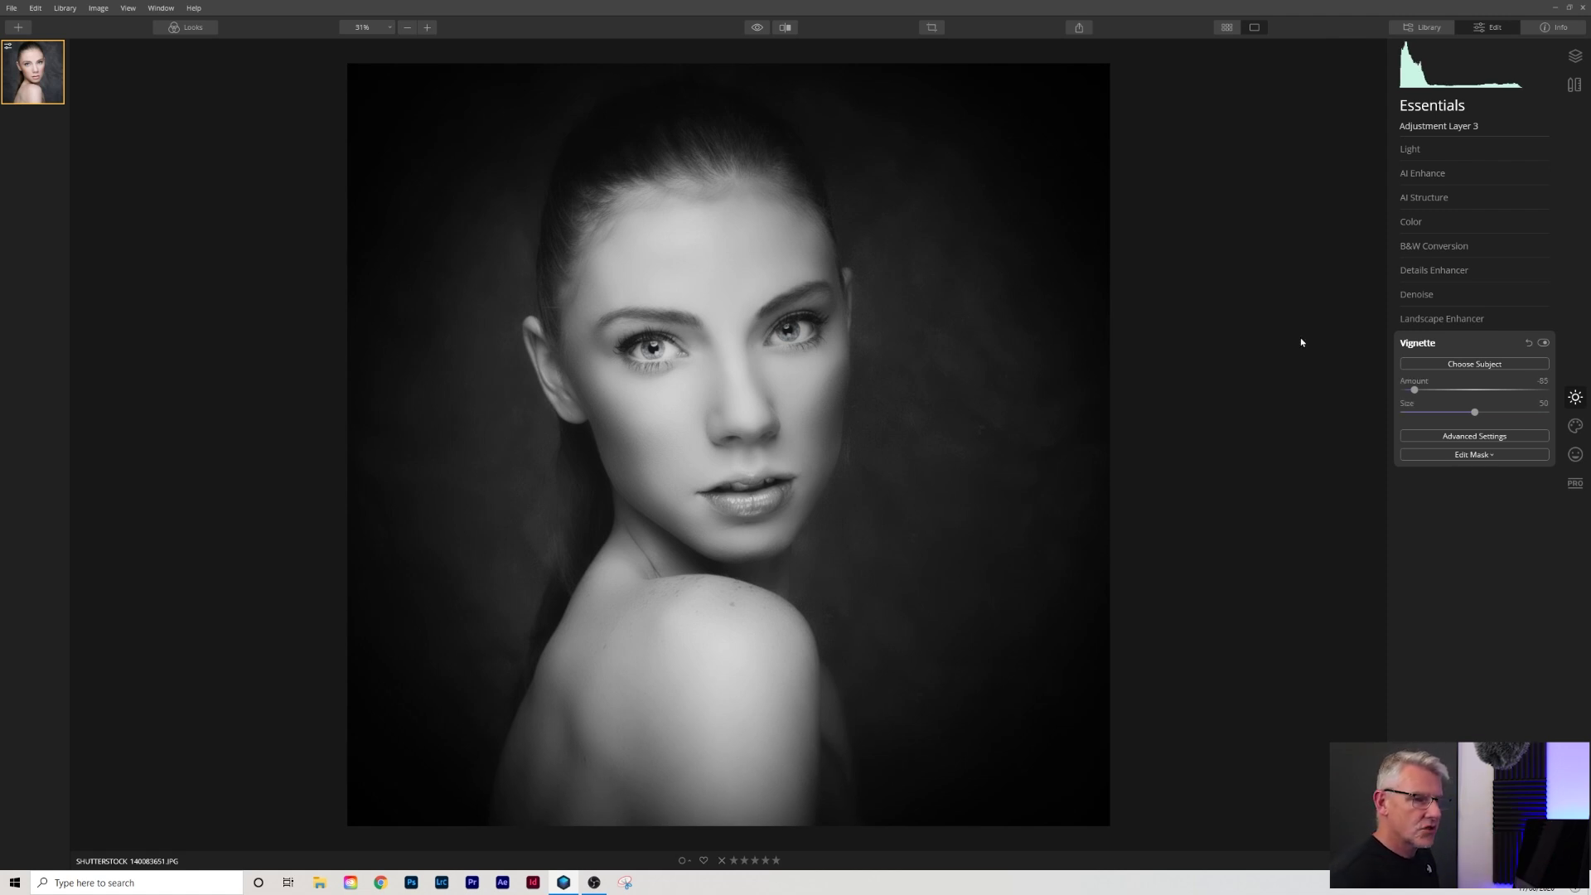
pyautogui.click(1474, 364)
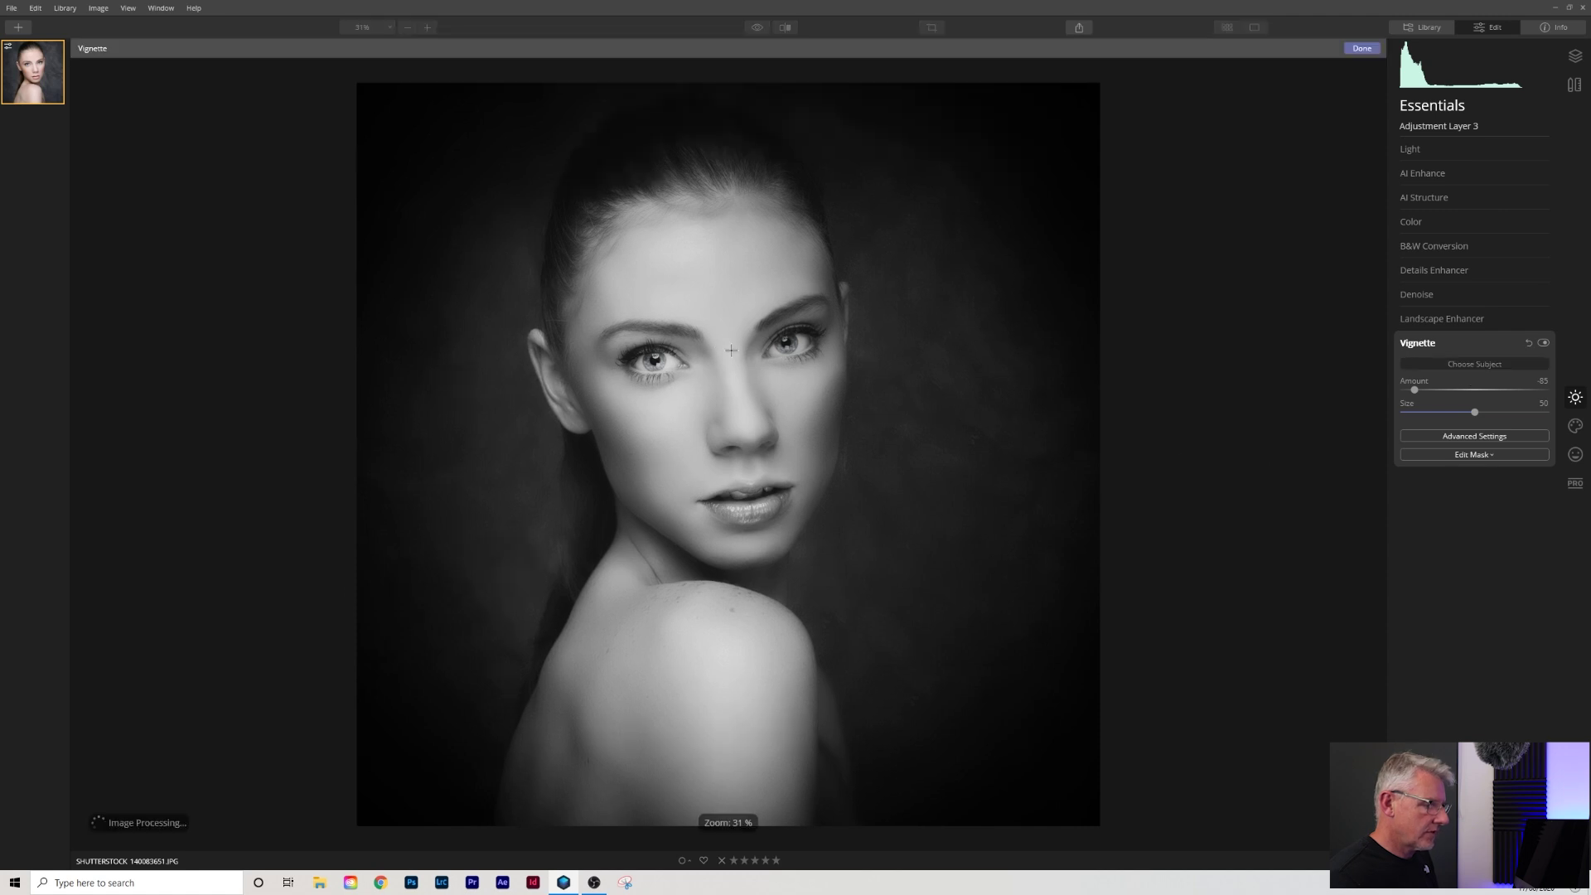
pyautogui.click(683, 359)
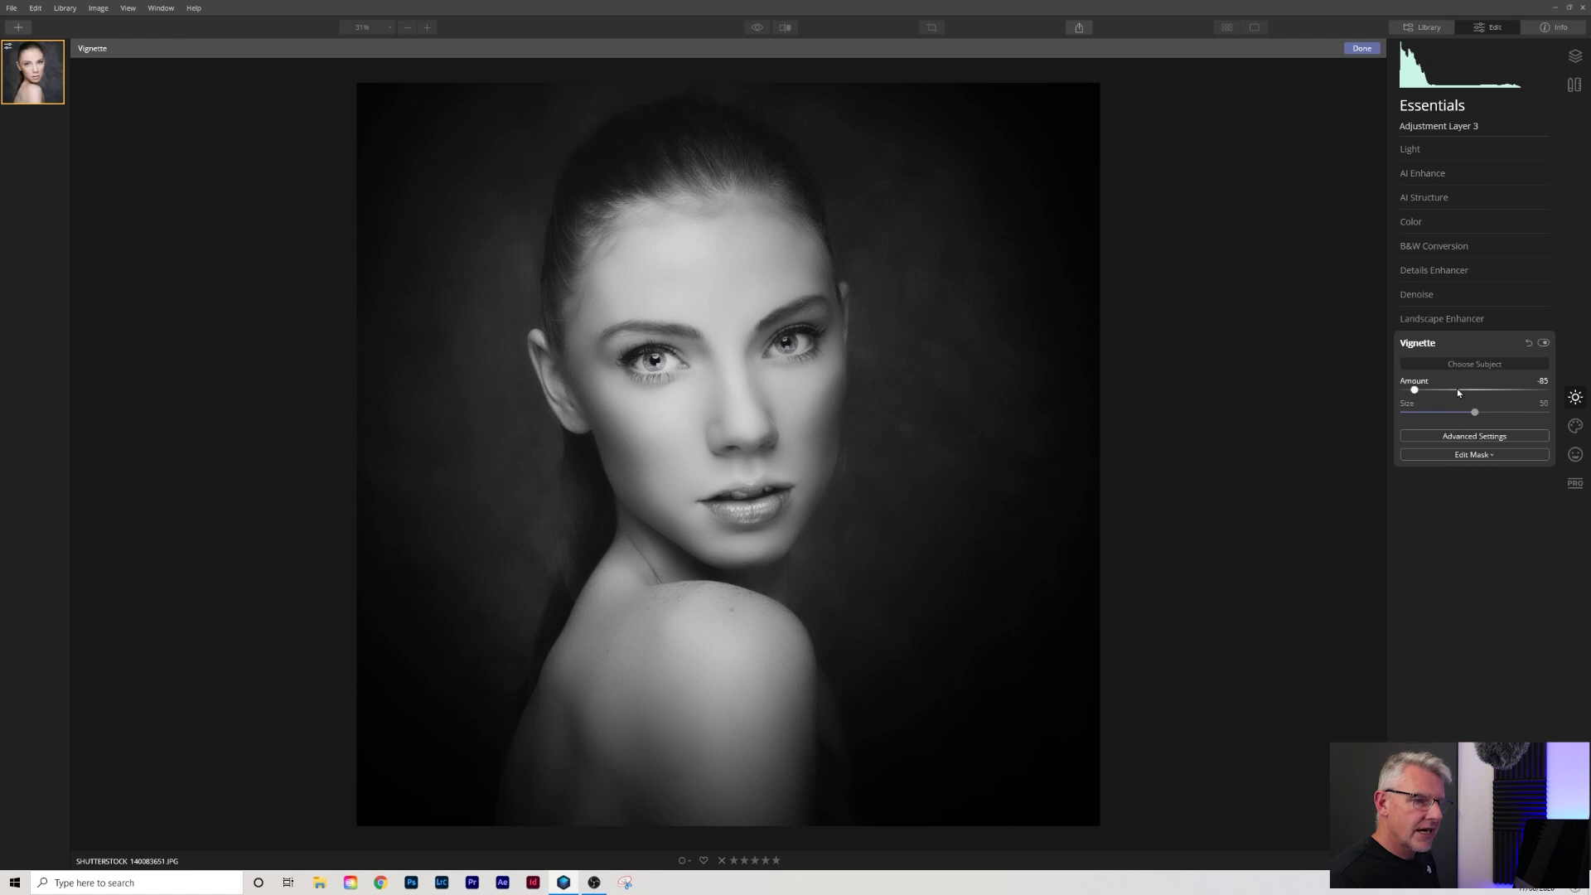
pyautogui.click(1472, 454)
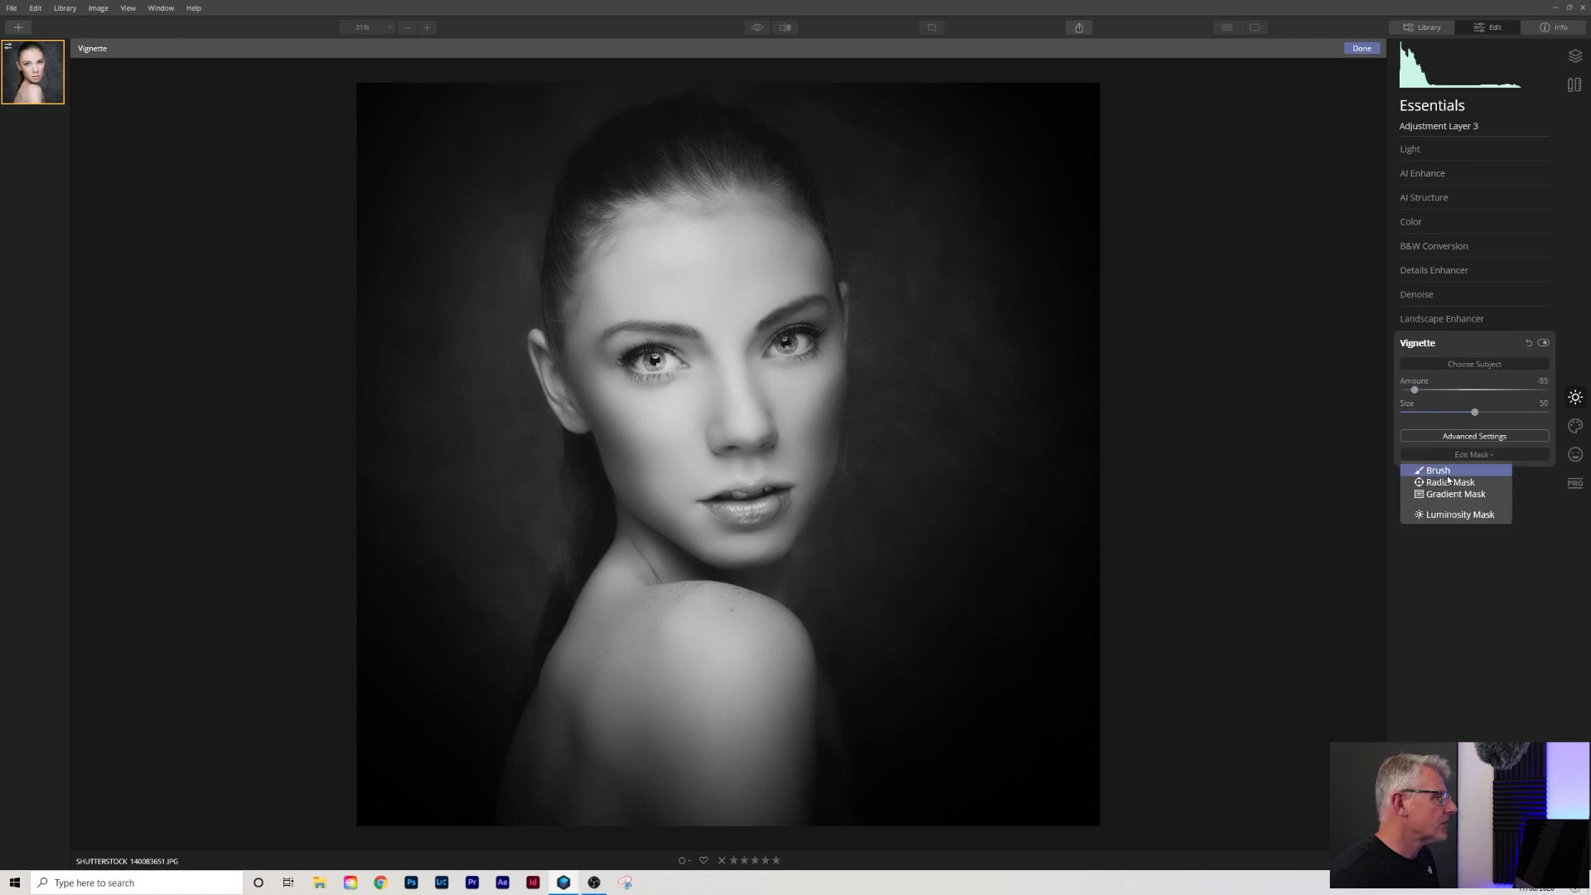
pyautogui.click(1442, 470)
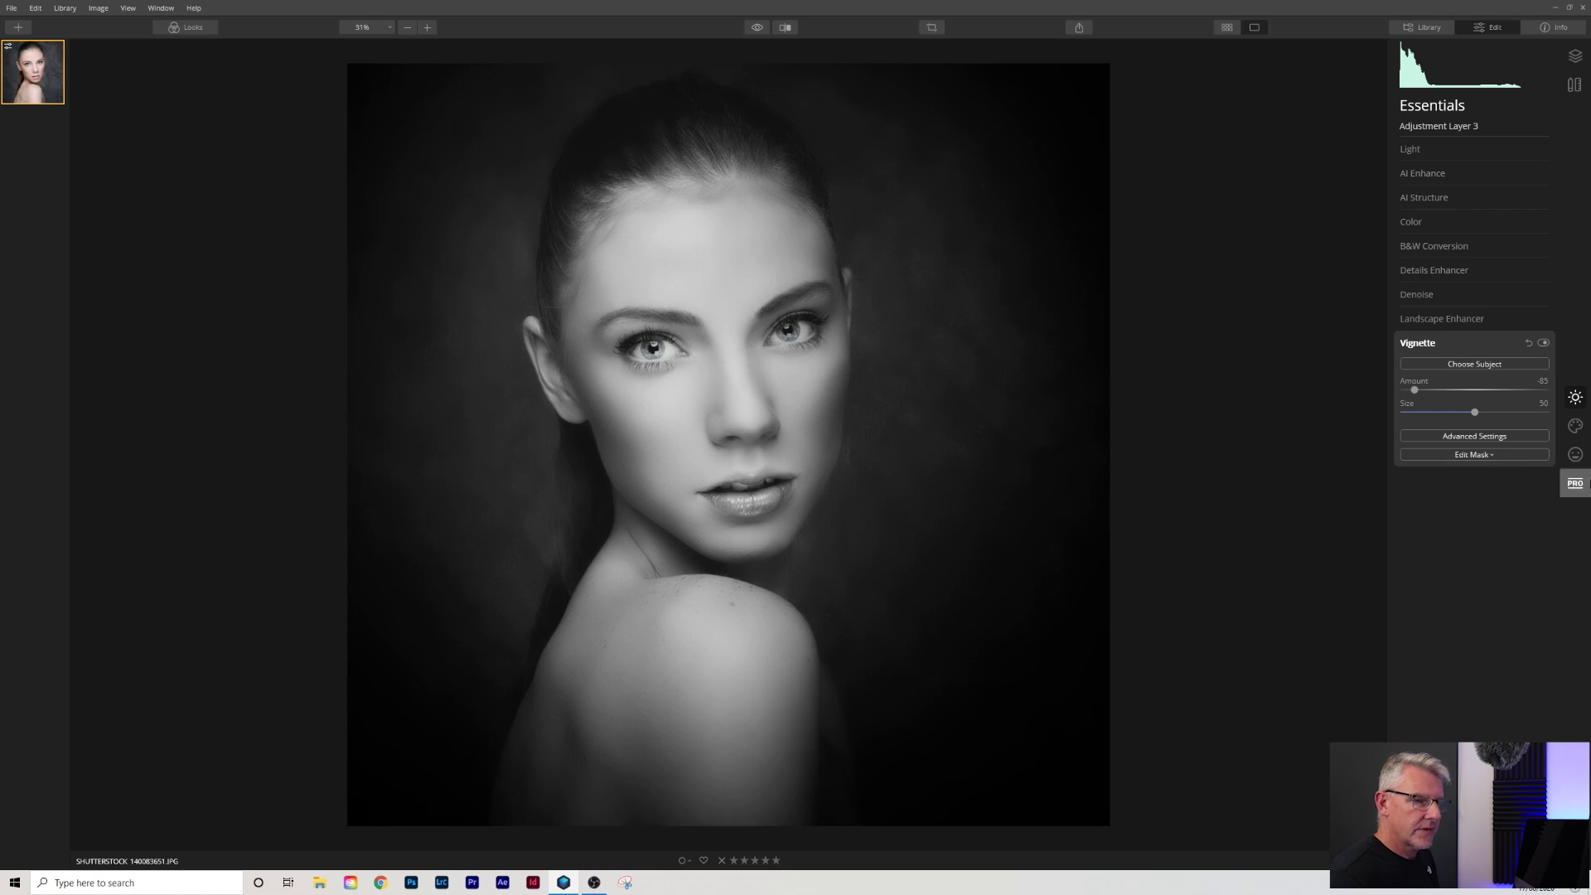
# - Brush-mask the vignette off the shoulder with a 280-size brush
pyautogui.click(1479, 457)
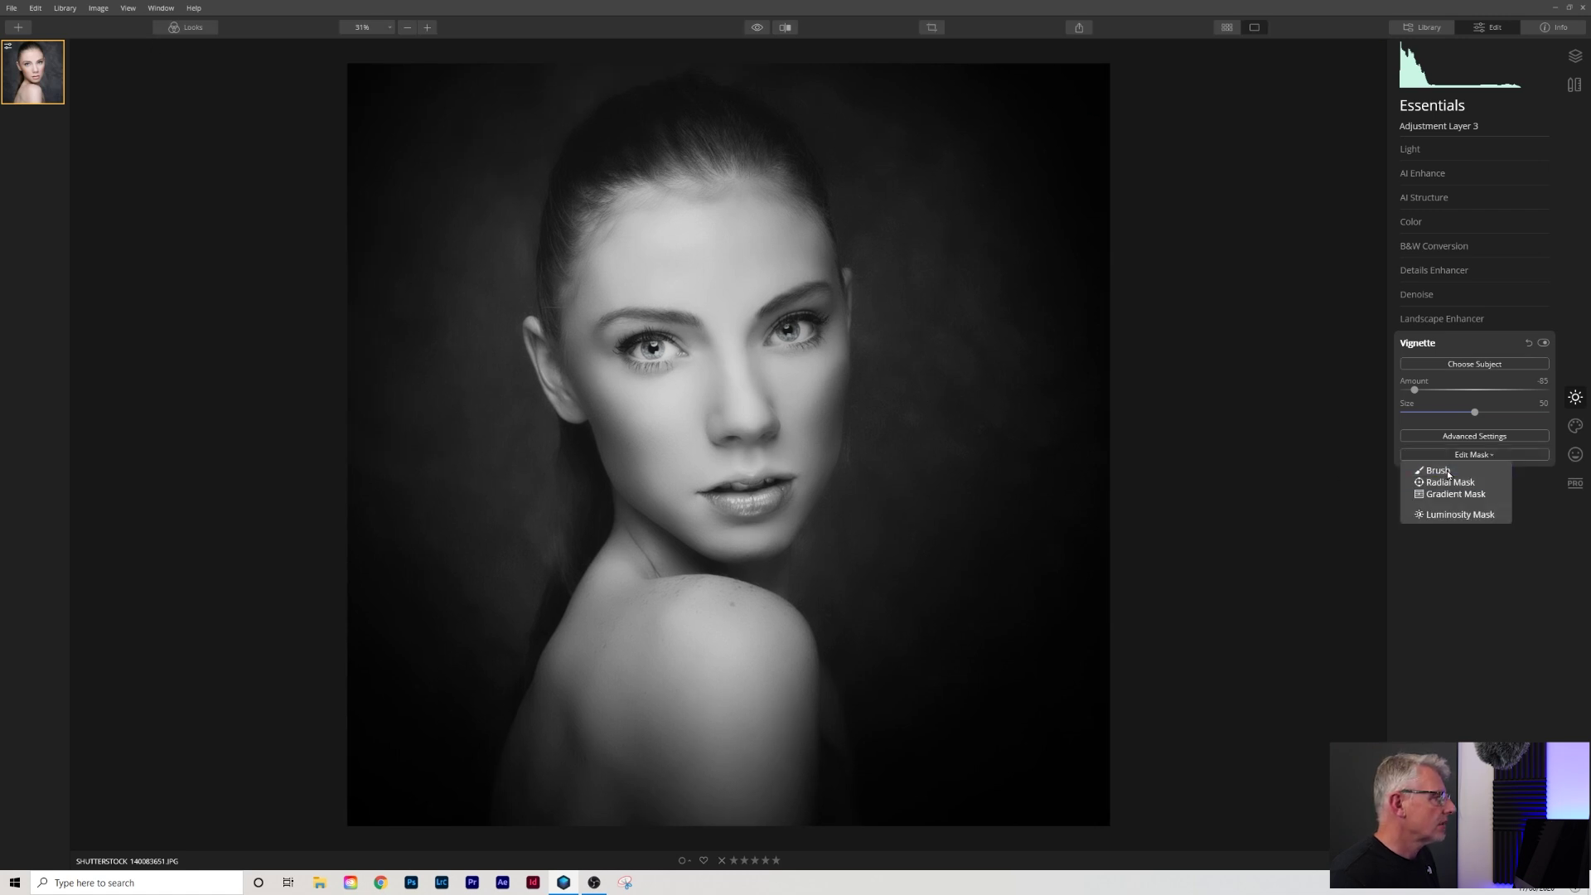
pyautogui.click(1448, 475)
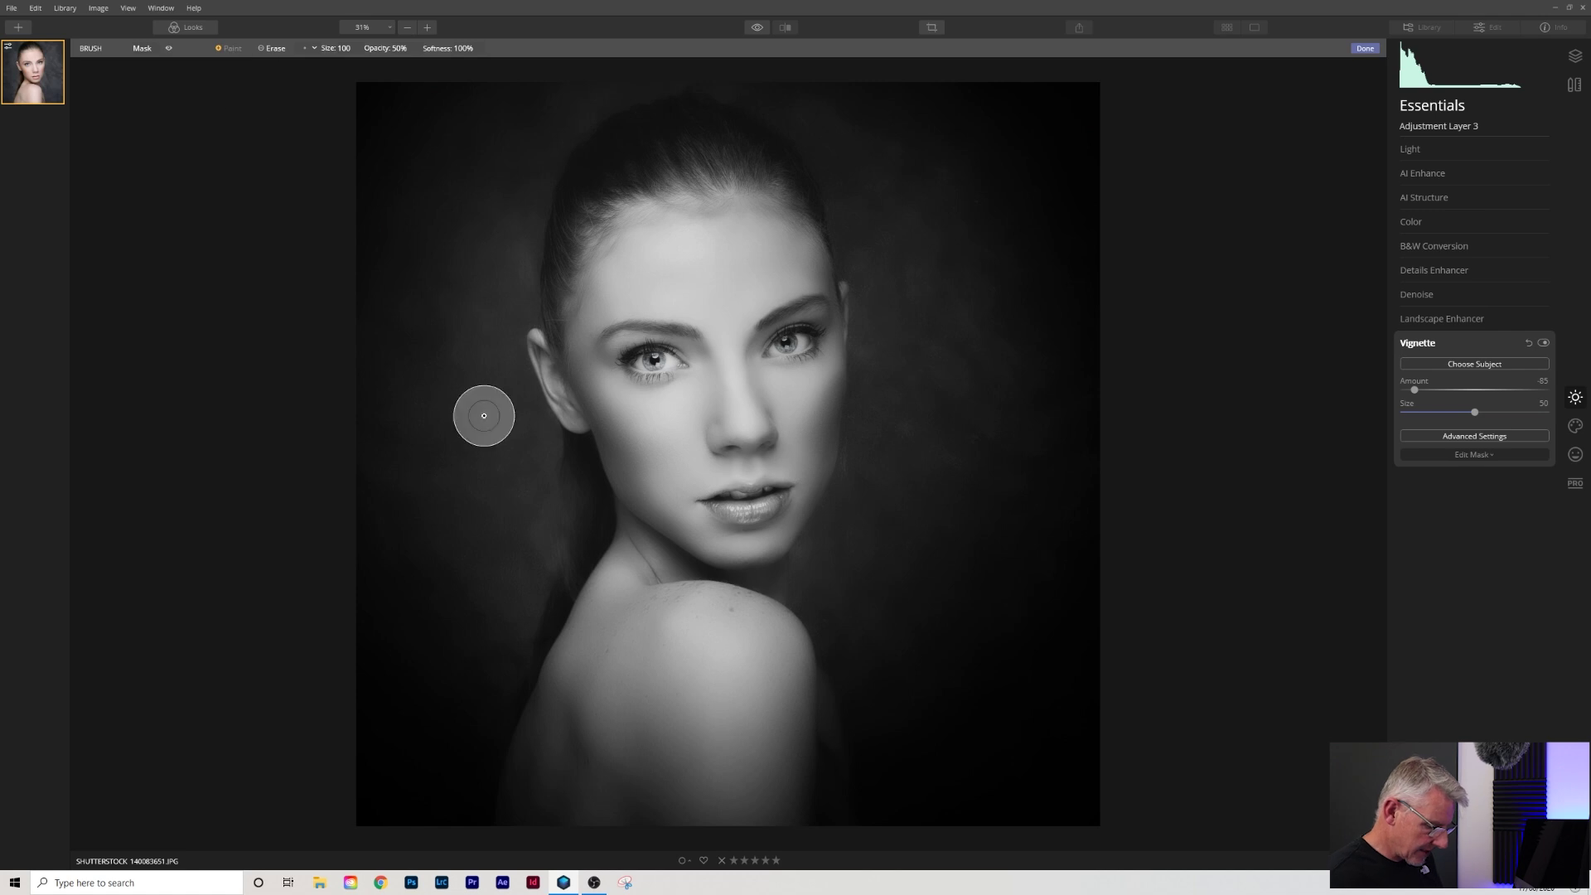
pyautogui.press(']')
pyautogui.press(']')
pyautogui.press(']')
pyautogui.press(']')
pyautogui.press(']')
pyautogui.press(']')
pyautogui.press(']')
pyautogui.press(']')
pyautogui.press(']')
pyautogui.press(']')
pyautogui.press(']')
pyautogui.press(']')
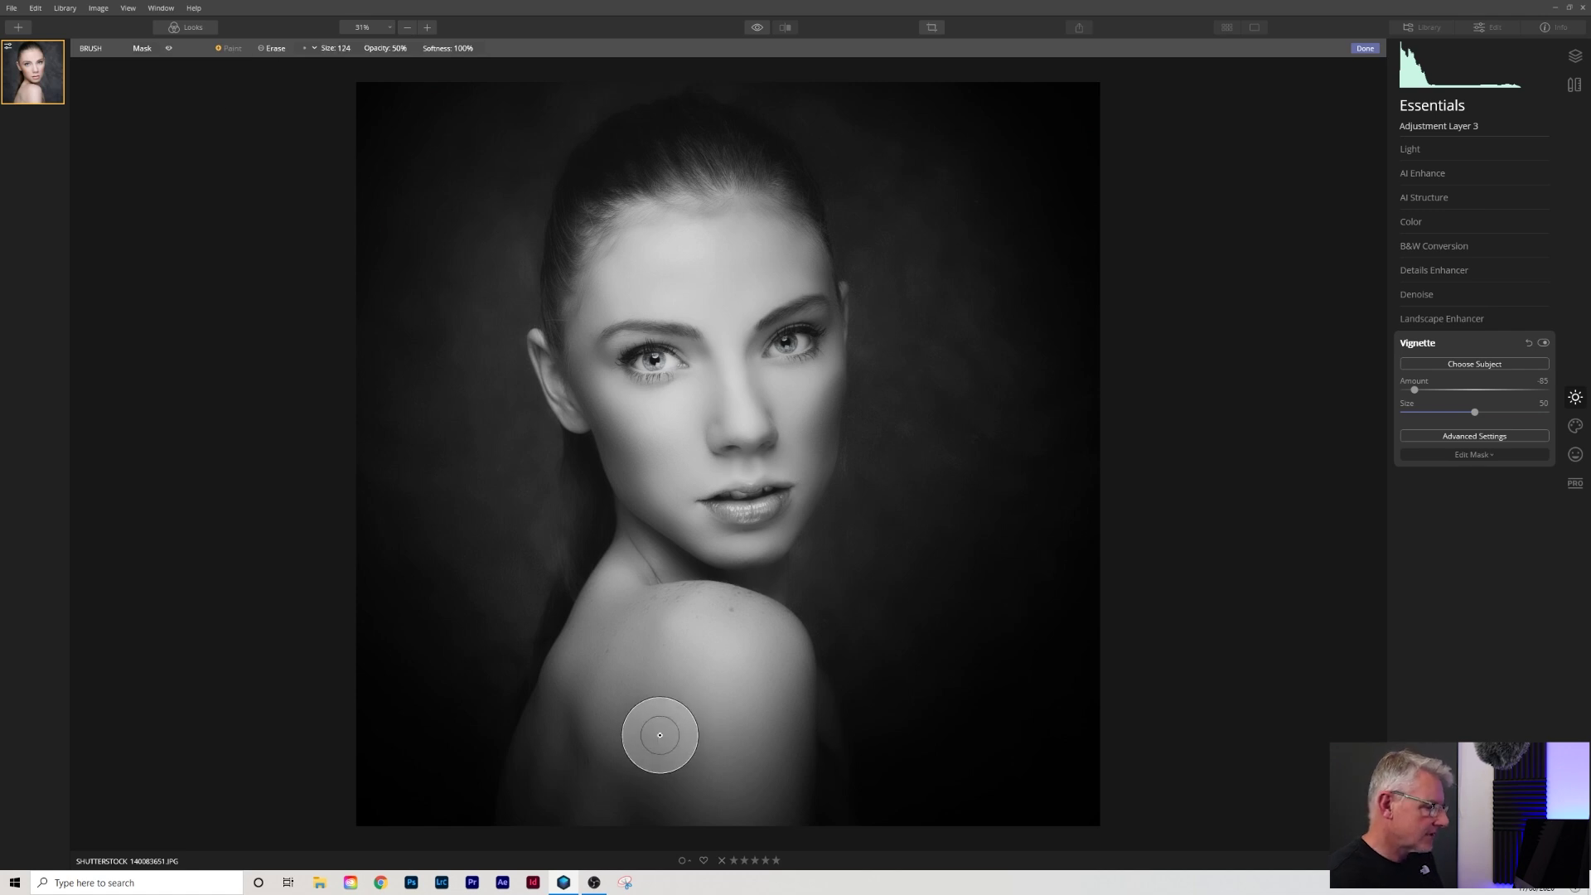
pyautogui.press(']')
pyautogui.press(']')
pyautogui.press(']')
pyautogui.press(']')
pyautogui.press(']')
pyautogui.press(']')
pyautogui.moveTo(659, 736)
pyautogui.mouseDown()
pyautogui.moveTo(582, 738)
pyautogui.moveTo(569, 700)
pyautogui.mouseUp()
pyautogui.moveTo(650, 748)
pyautogui.mouseDown()
pyautogui.moveTo(726, 758)
pyautogui.moveTo(851, 715)
pyautogui.moveTo(744, 768)
pyautogui.moveTo(557, 788)
pyautogui.moveTo(514, 766)
pyautogui.moveTo(739, 809)
pyautogui.moveTo(869, 774)
pyautogui.moveTo(881, 735)
pyautogui.mouseUp()
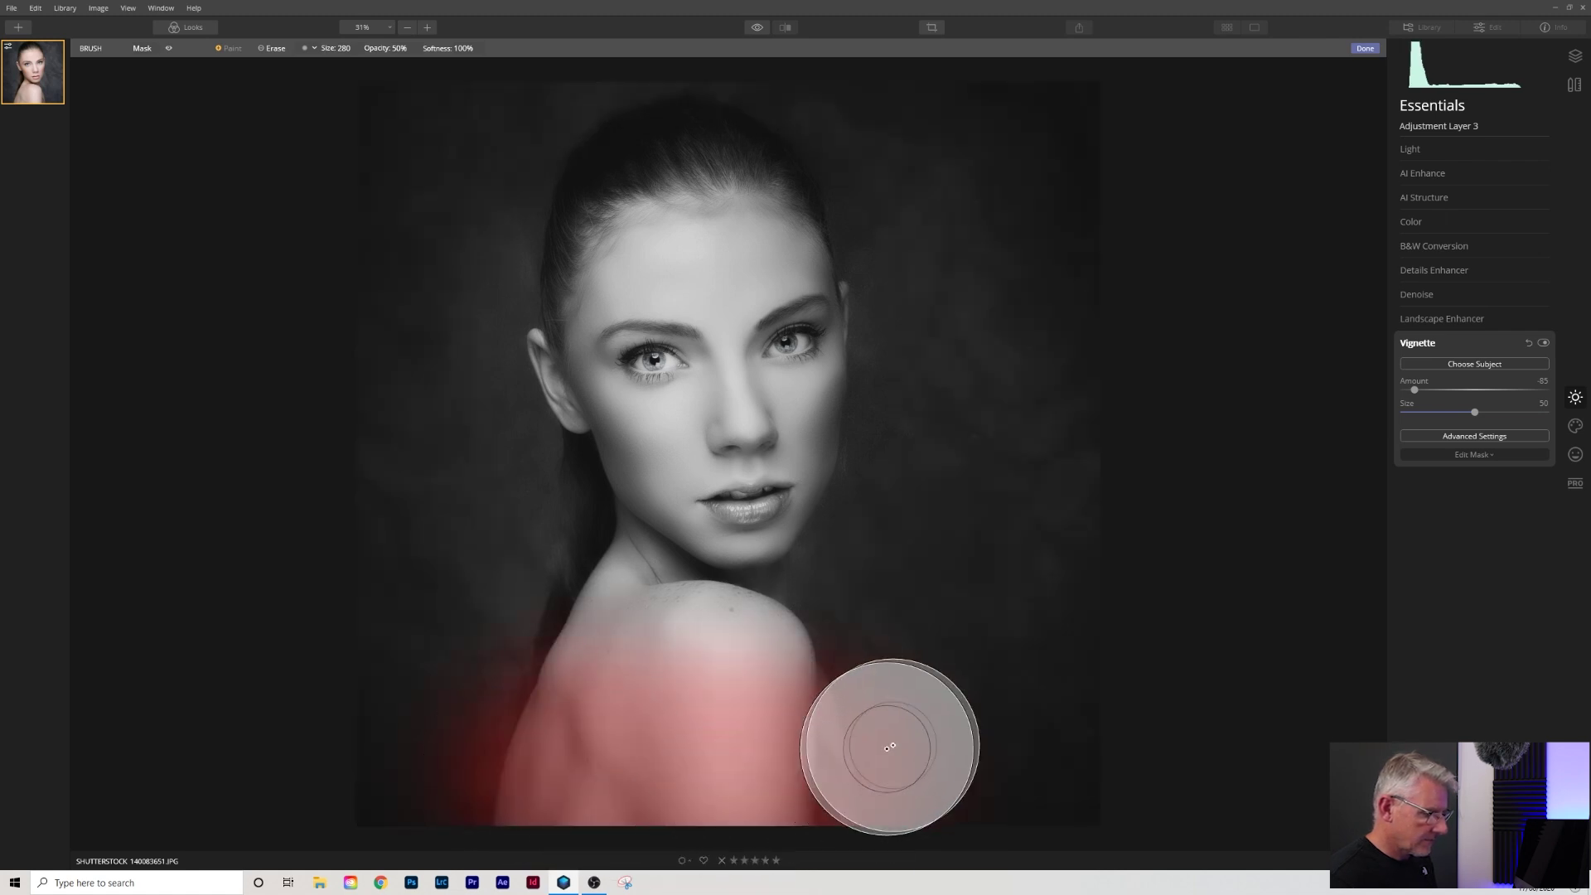
pyautogui.moveTo(607, 709)
pyautogui.mouseDown()
pyautogui.moveTo(501, 660)
pyautogui.moveTo(632, 768)
pyautogui.moveTo(519, 661)
pyautogui.moveTo(674, 743)
pyautogui.moveTo(787, 696)
pyautogui.moveTo(842, 696)
pyautogui.moveTo(663, 763)
pyautogui.mouseUp()
pyautogui.moveTo(991, 682)
pyautogui.mouseDown()
pyautogui.moveTo(597, 845)
pyautogui.moveTo(568, 693)
pyautogui.mouseUp()
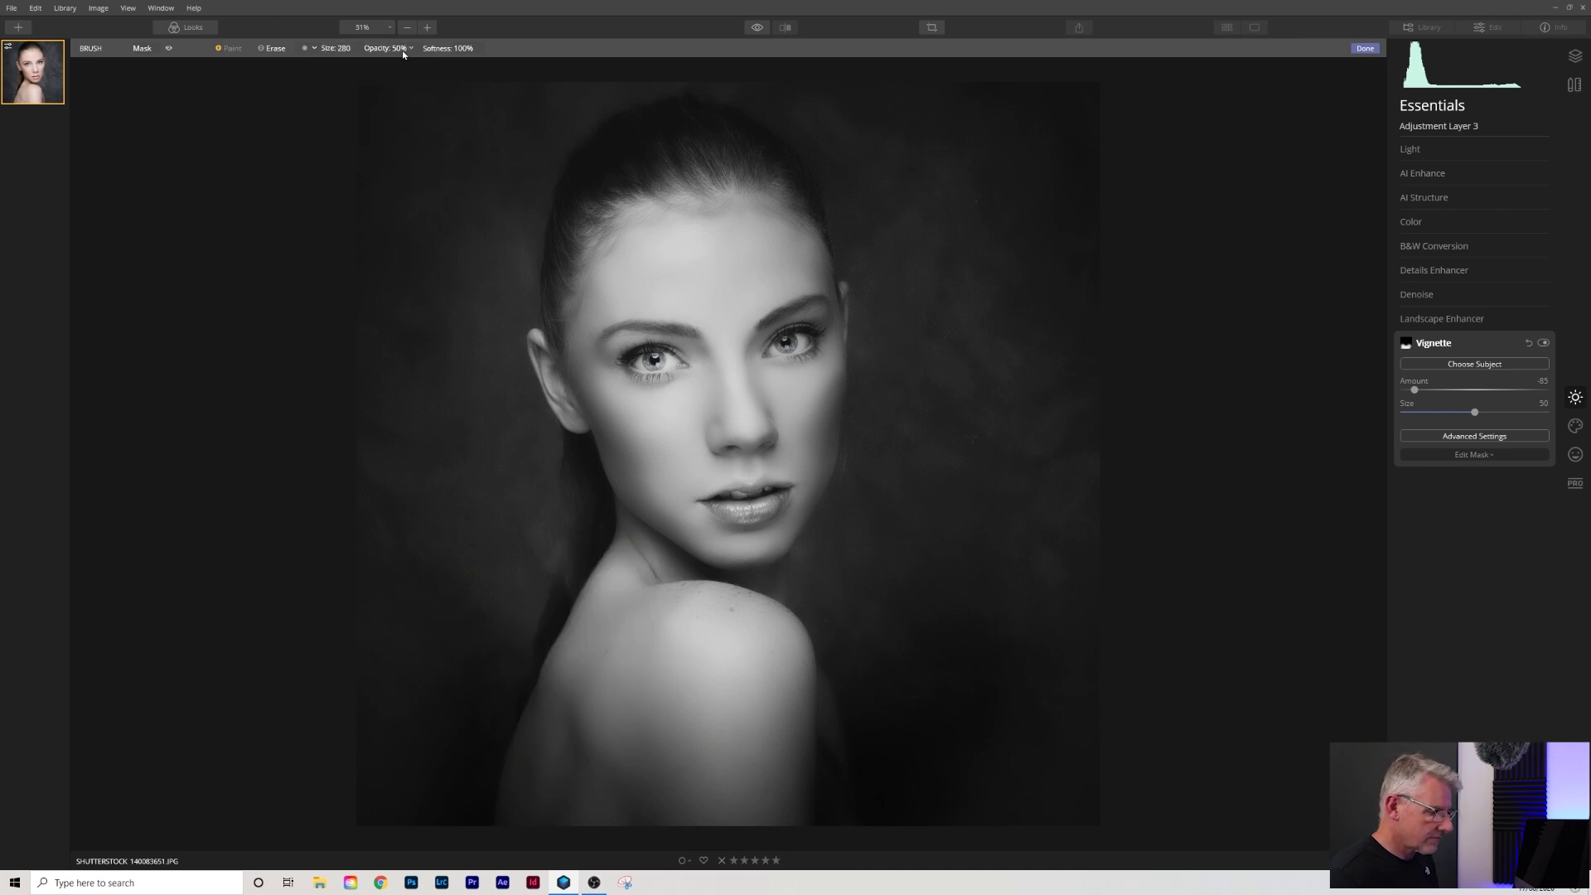
pyautogui.moveTo(574, 740)
pyautogui.mouseDown()
pyautogui.moveTo(637, 789)
pyautogui.moveTo(748, 791)
pyautogui.moveTo(885, 725)
pyautogui.moveTo(878, 663)
pyautogui.mouseUp()
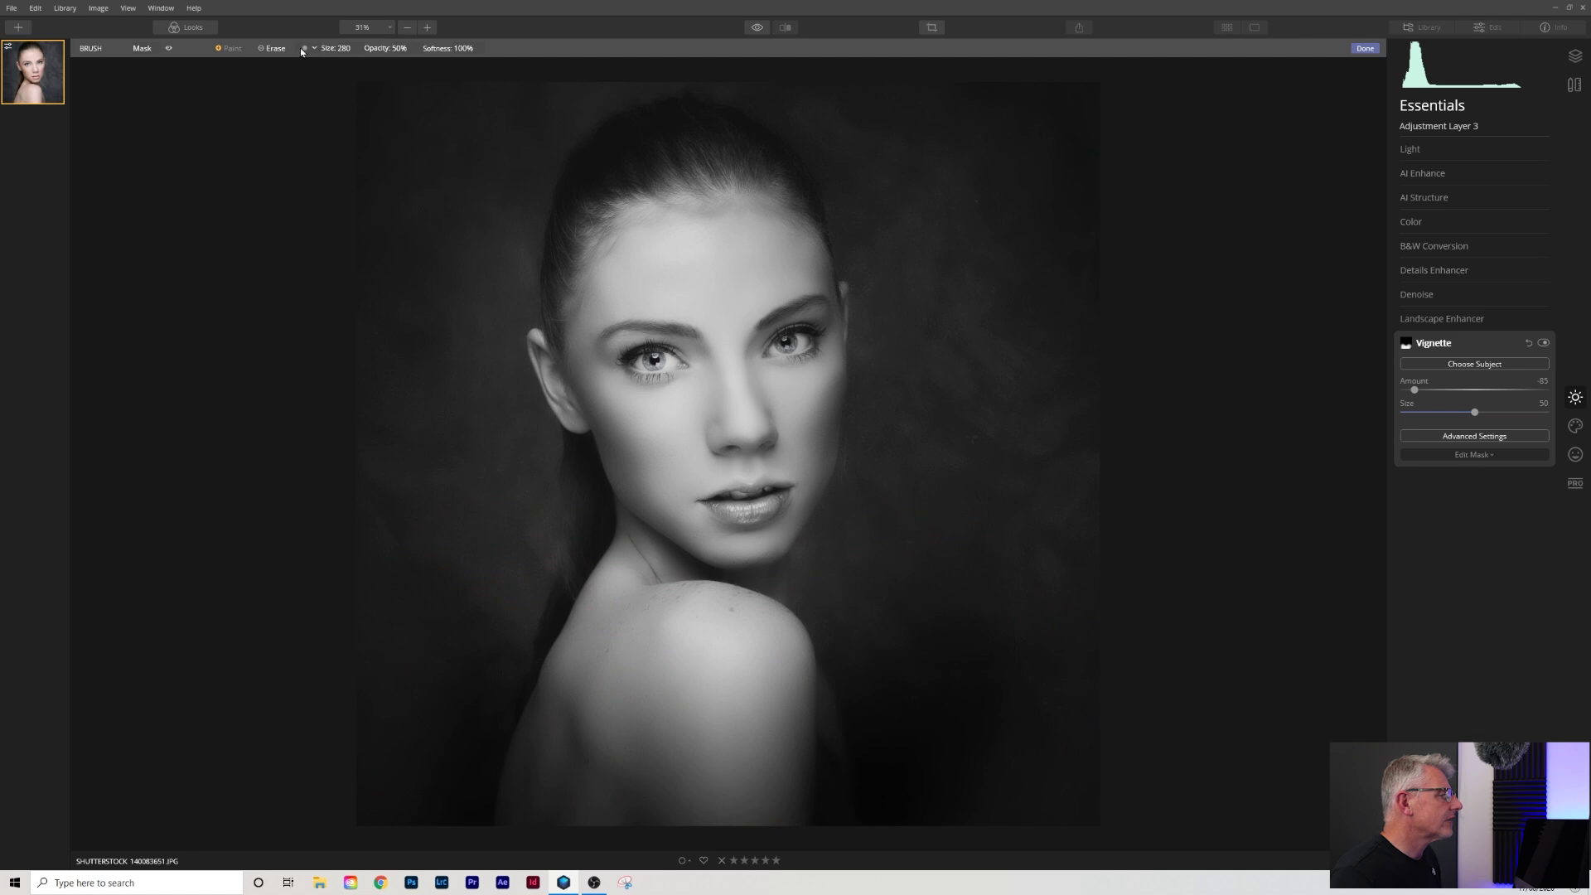
# - Erase and refine the shoulder mask with a brush enlarged to 400, then confirm
pyautogui.click(260, 50)
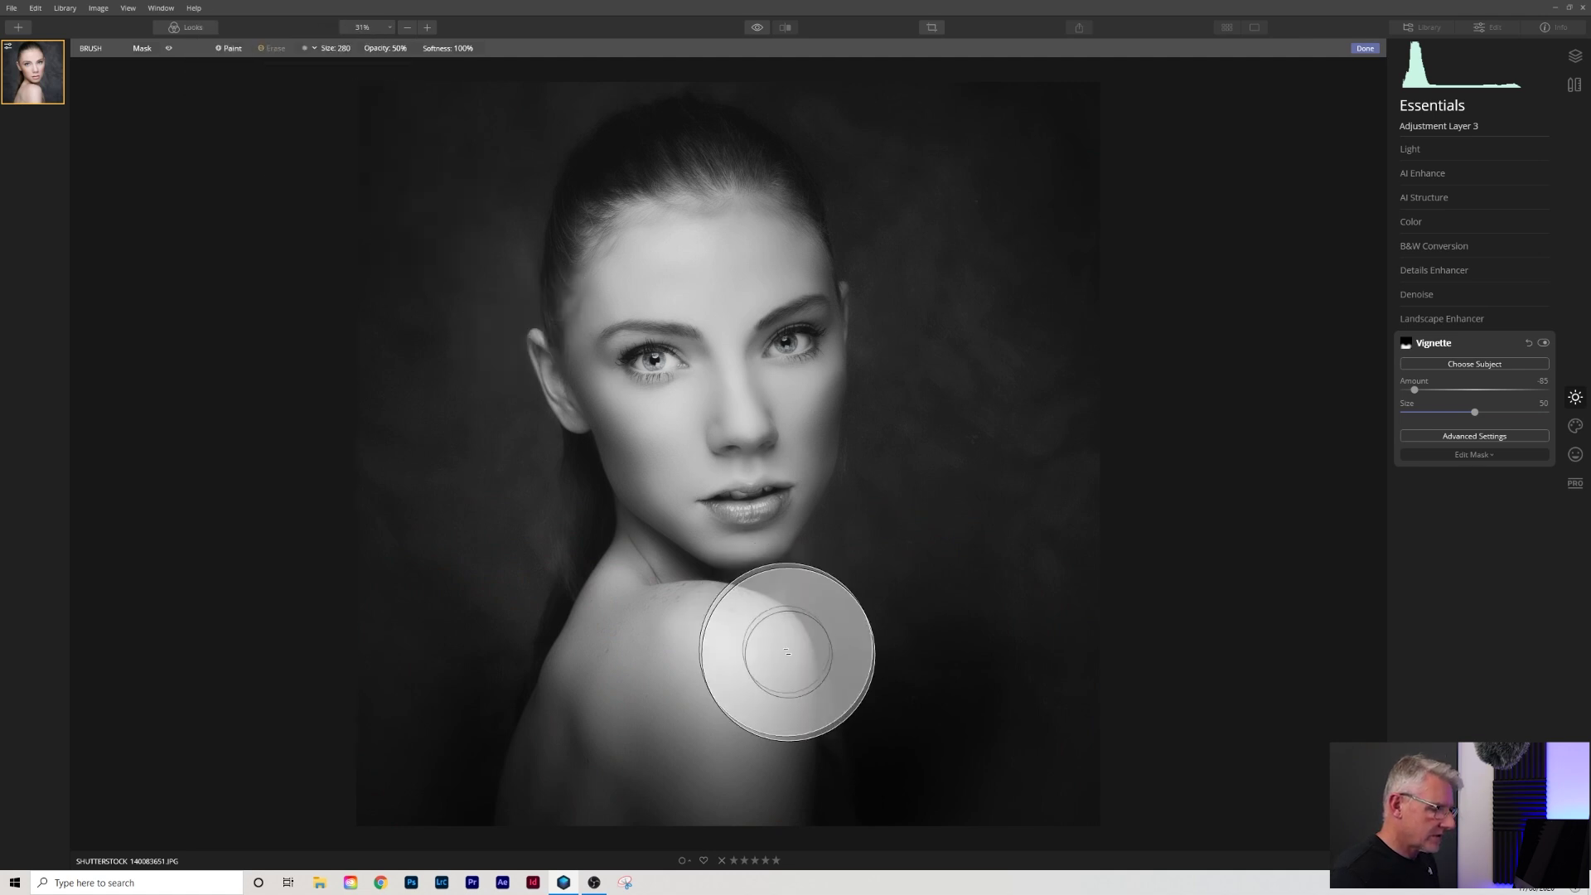
pyautogui.moveTo(703, 611)
pyautogui.mouseDown()
pyautogui.moveTo(703, 657)
pyautogui.moveTo(713, 606)
pyautogui.moveTo(729, 689)
pyautogui.moveTo(668, 597)
pyautogui.moveTo(774, 604)
pyautogui.moveTo(723, 676)
pyautogui.moveTo(632, 646)
pyautogui.moveTo(699, 558)
pyautogui.moveTo(758, 522)
pyautogui.mouseUp()
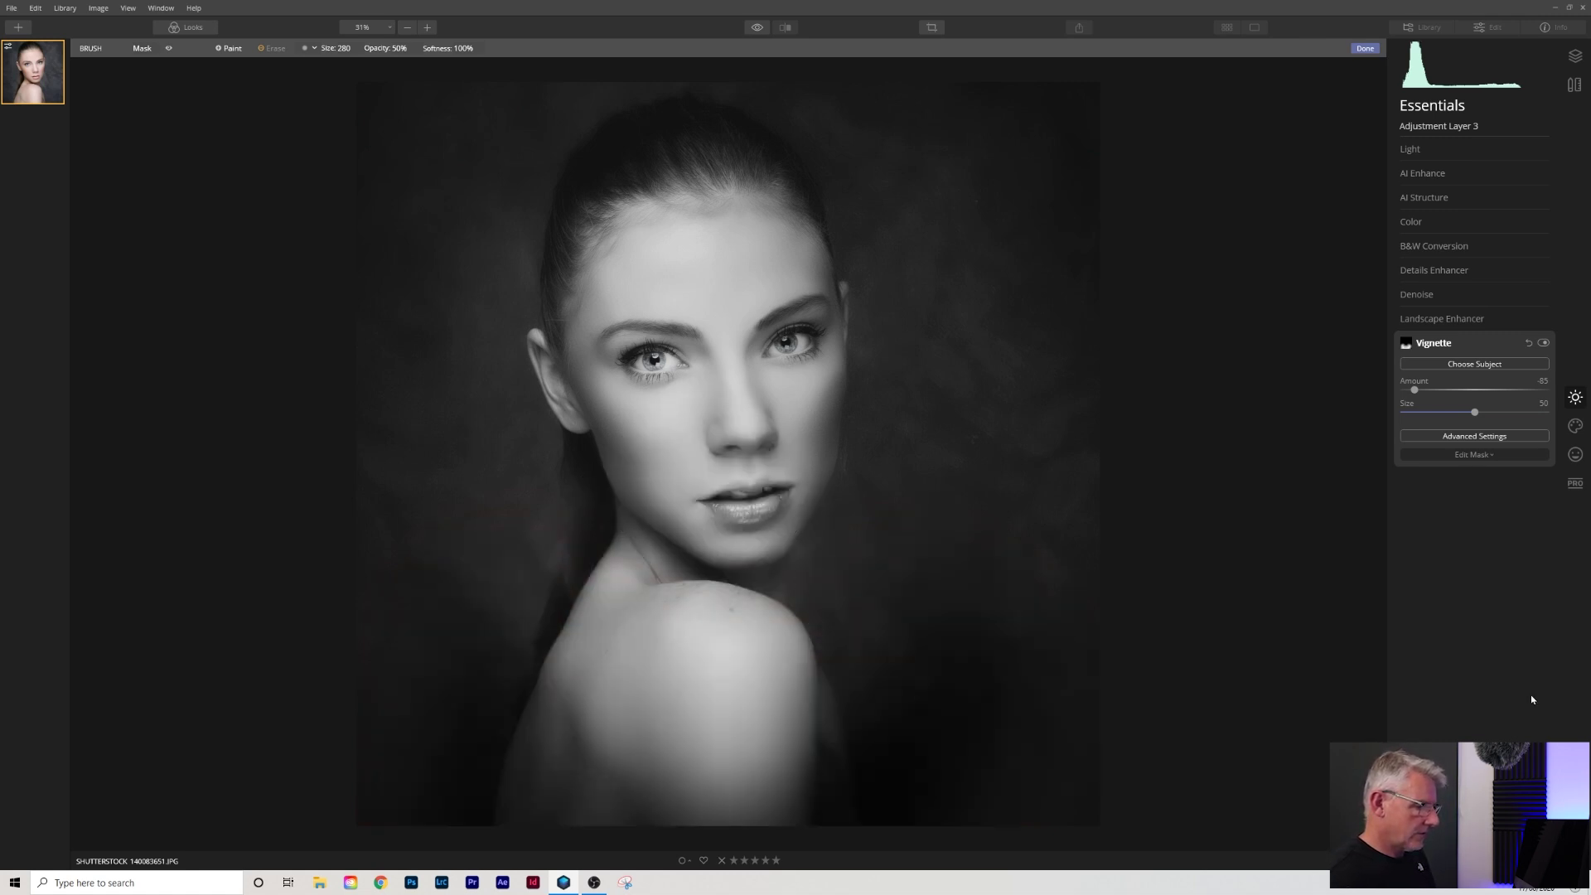
pyautogui.moveTo(601, 596)
pyautogui.mouseDown()
pyautogui.moveTo(594, 664)
pyautogui.moveTo(634, 570)
pyautogui.moveTo(585, 632)
pyautogui.moveTo(595, 666)
pyautogui.mouseUp()
pyautogui.press(']')
pyautogui.press(']')
pyautogui.press(']')
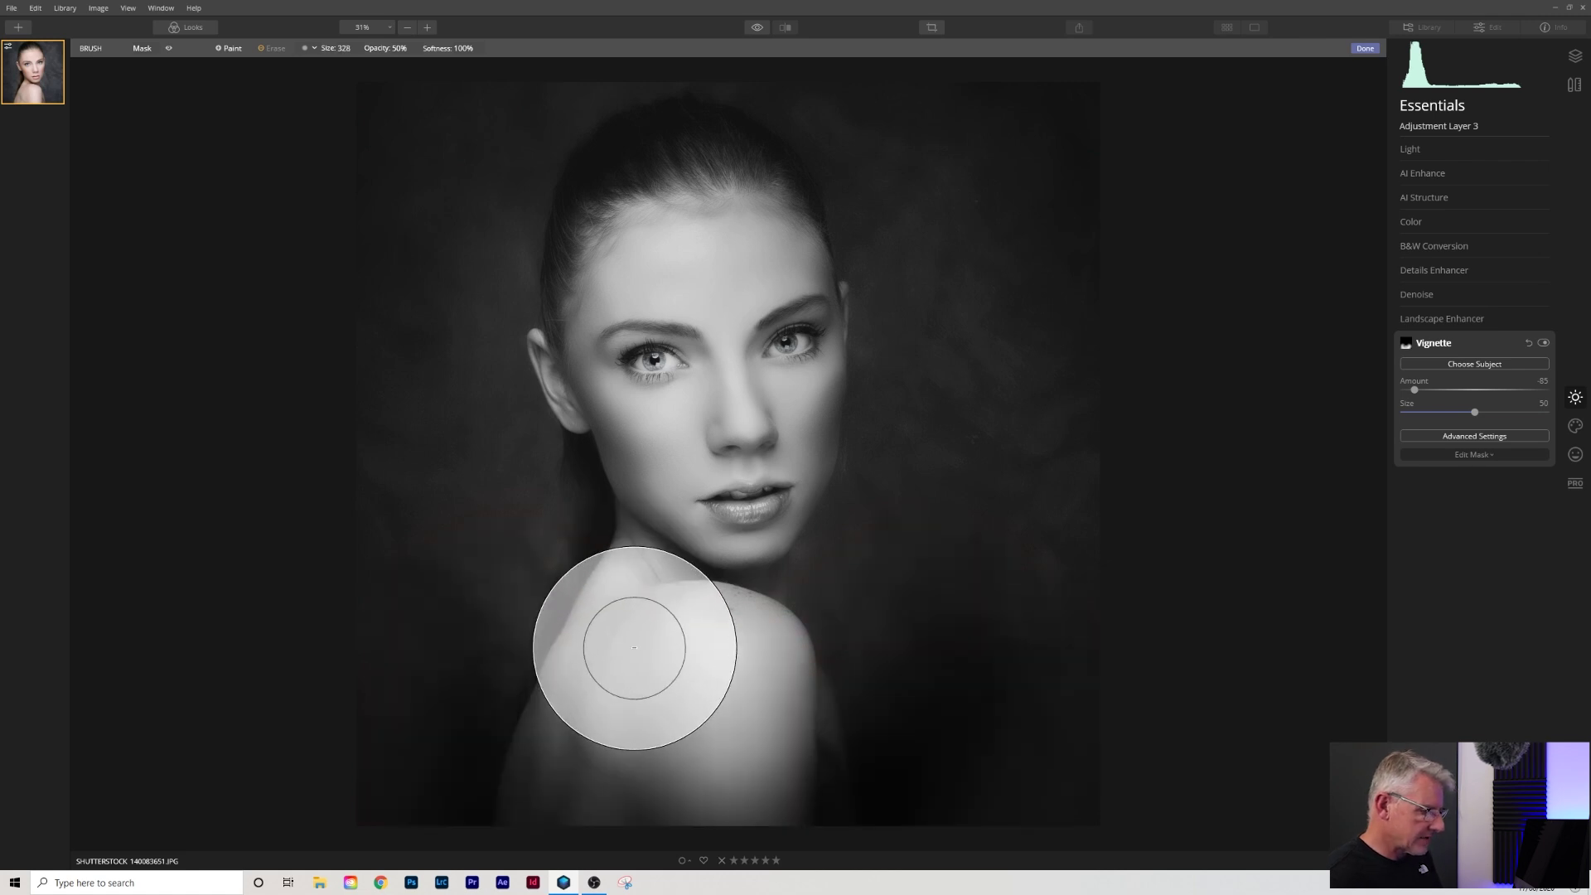
pyautogui.press(']')
pyautogui.press(']')
pyautogui.press(']')
pyautogui.press(']')
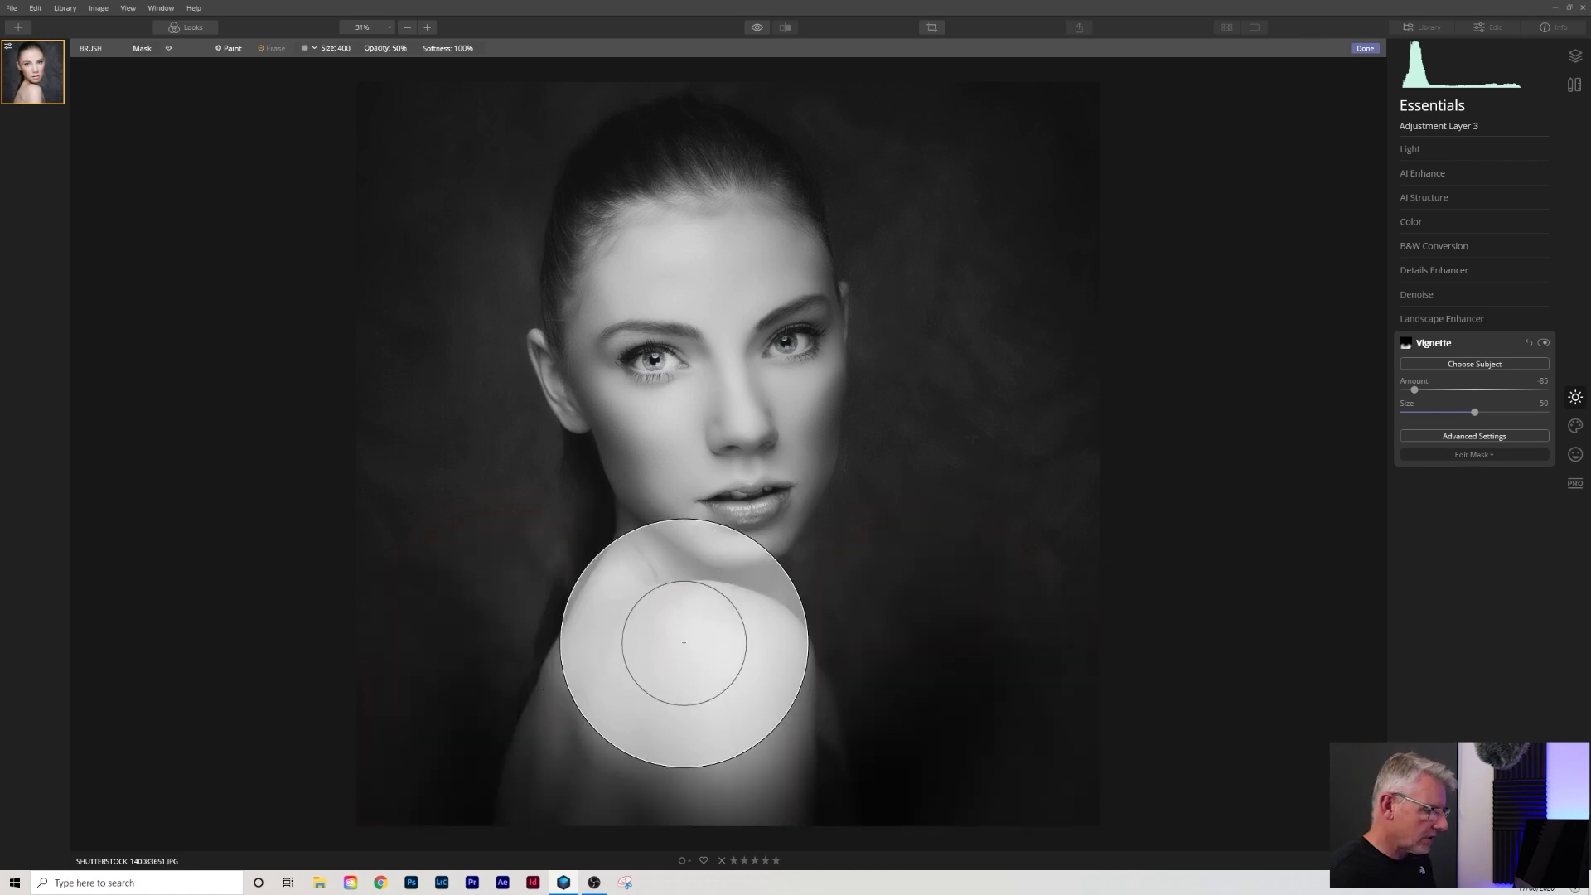
pyautogui.moveTo(611, 646)
pyautogui.mouseDown()
pyautogui.moveTo(535, 635)
pyautogui.moveTo(464, 570)
pyautogui.moveTo(477, 563)
pyautogui.moveTo(531, 649)
pyautogui.moveTo(586, 651)
pyautogui.moveTo(741, 603)
pyautogui.moveTo(760, 634)
pyautogui.moveTo(905, 591)
pyautogui.moveTo(919, 527)
pyautogui.moveTo(894, 581)
pyautogui.moveTo(796, 618)
pyautogui.mouseUp()
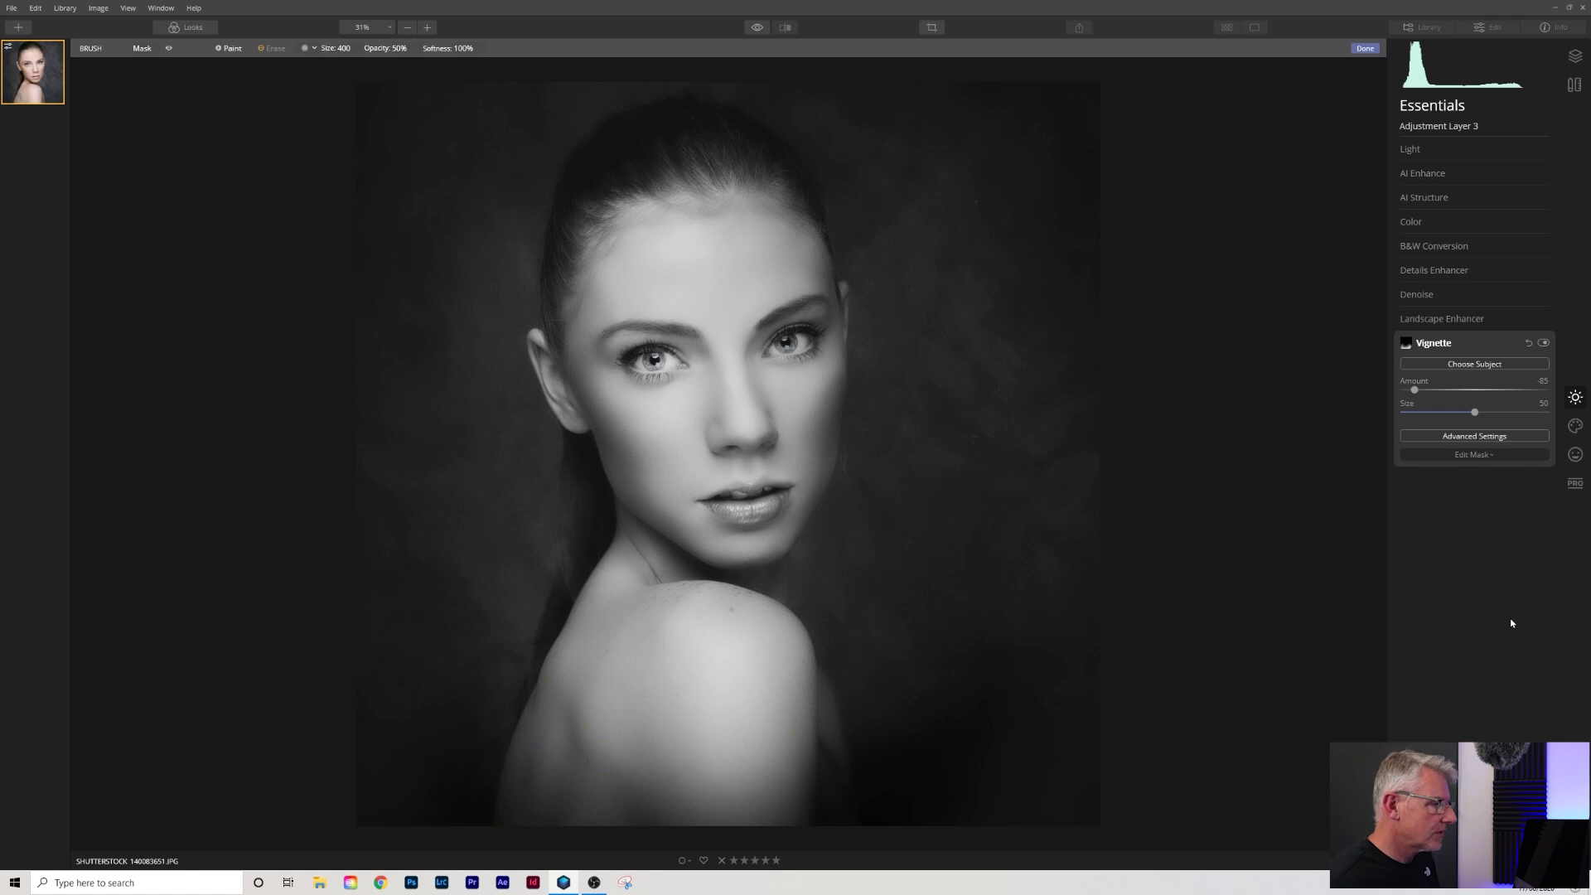
pyautogui.press('Return')
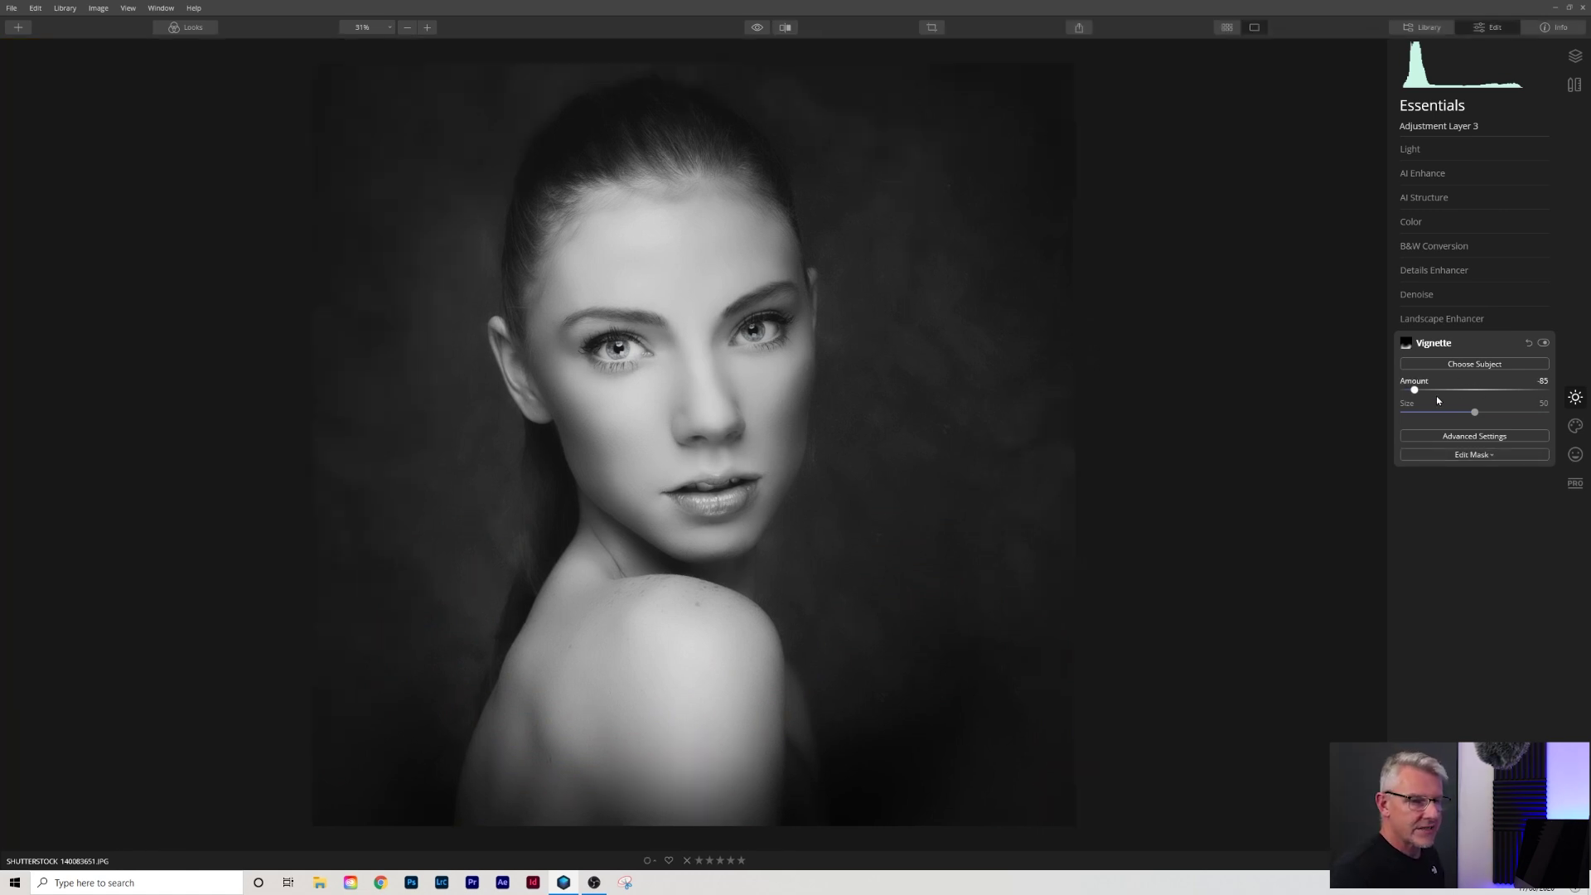
# - Add a new adjustment layer and start painting with Dodge & Burn
pyautogui.click(1576, 57)
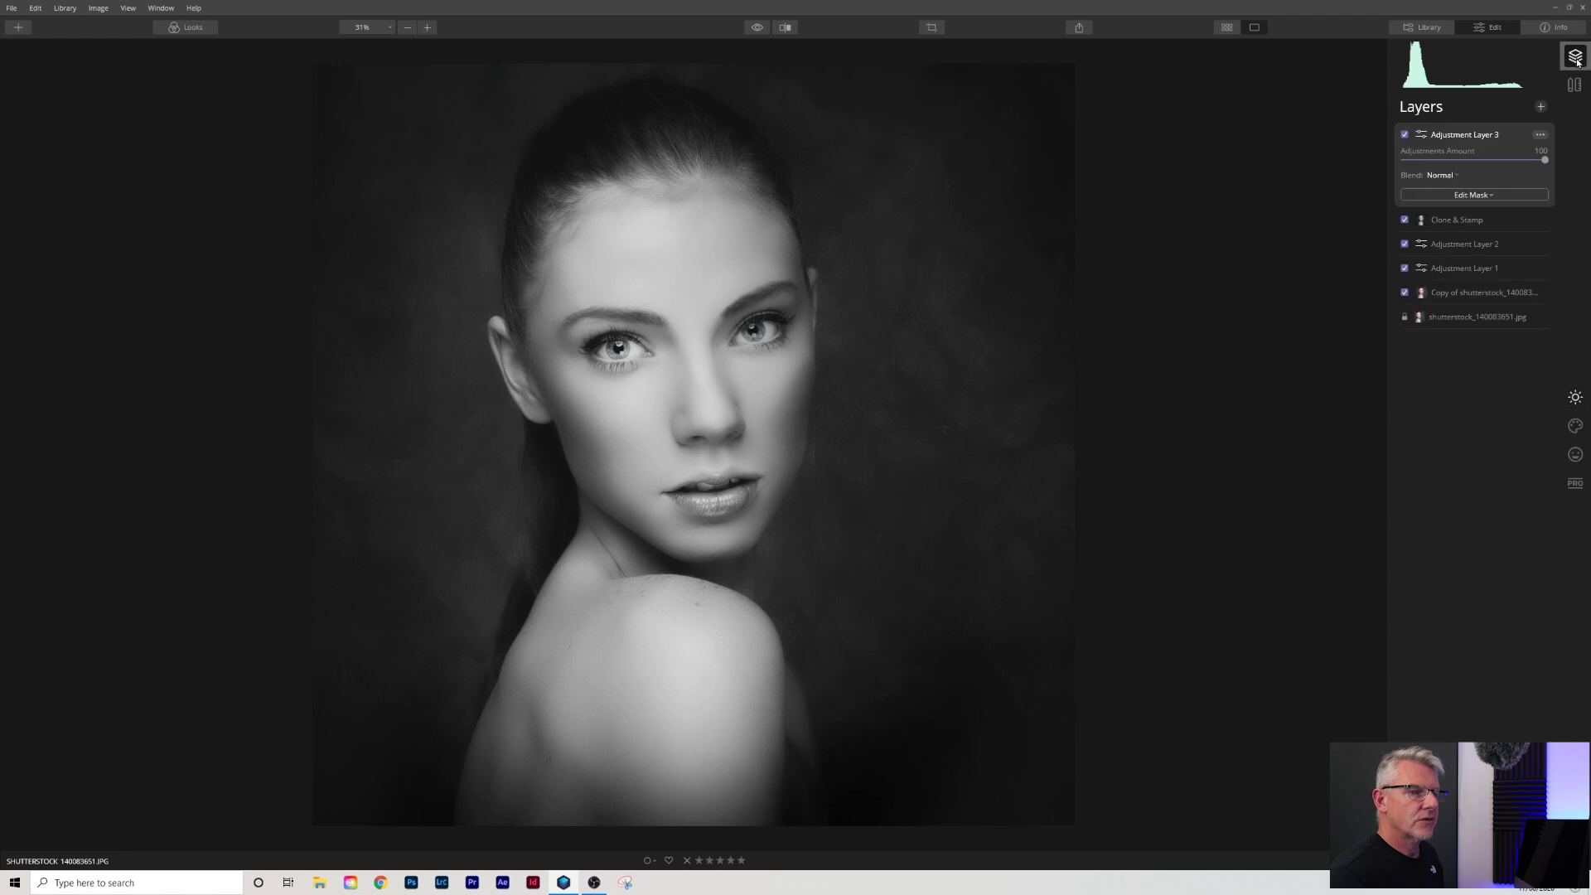
pyautogui.click(1541, 107)
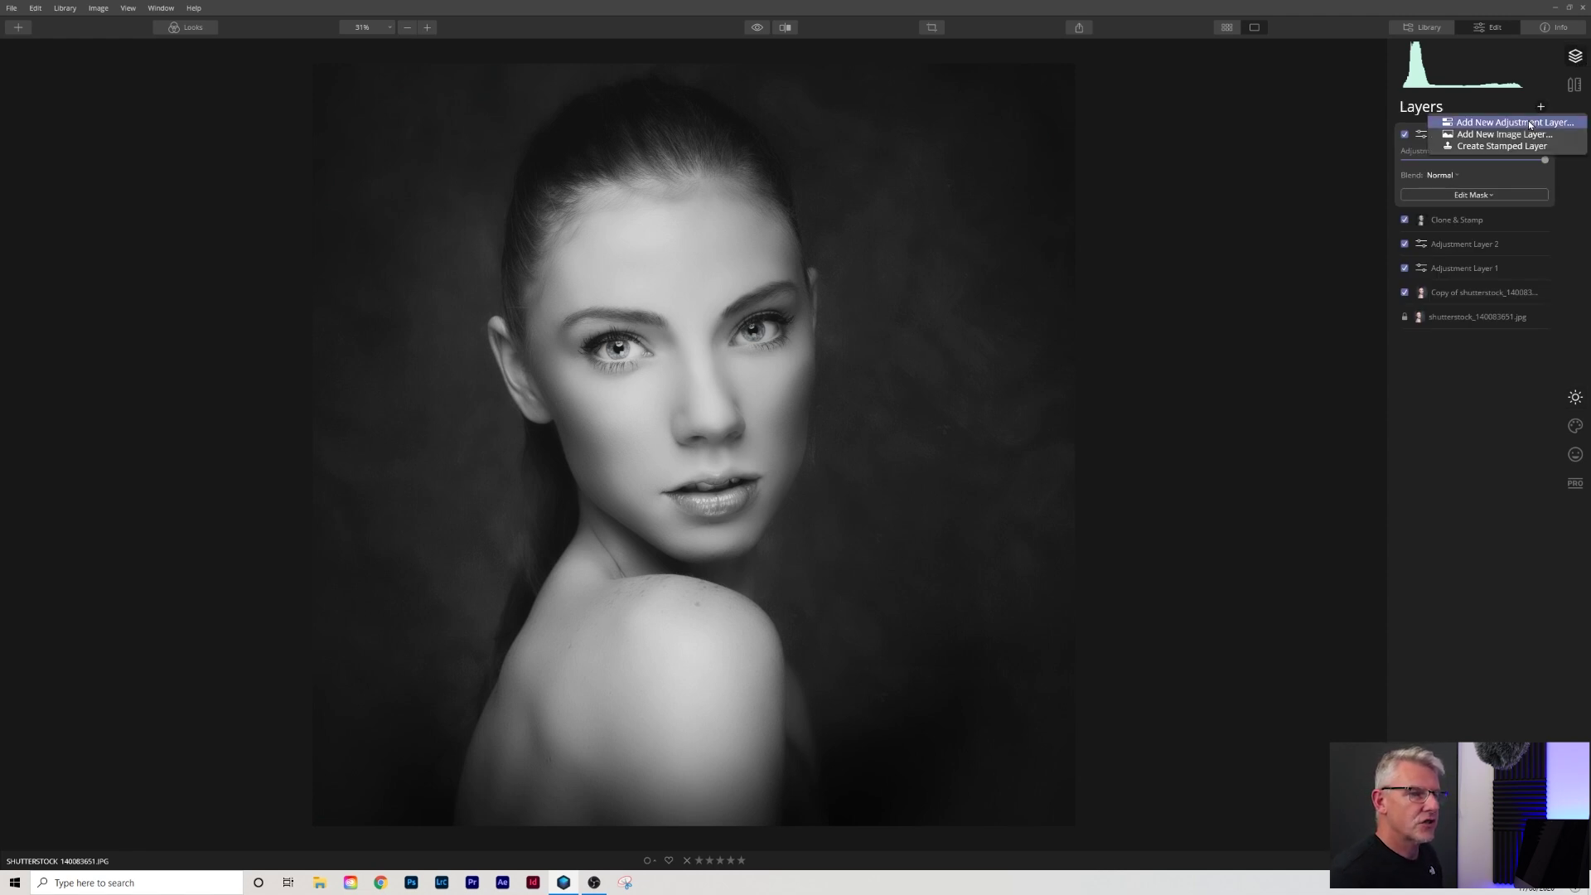
pyautogui.click(1531, 124)
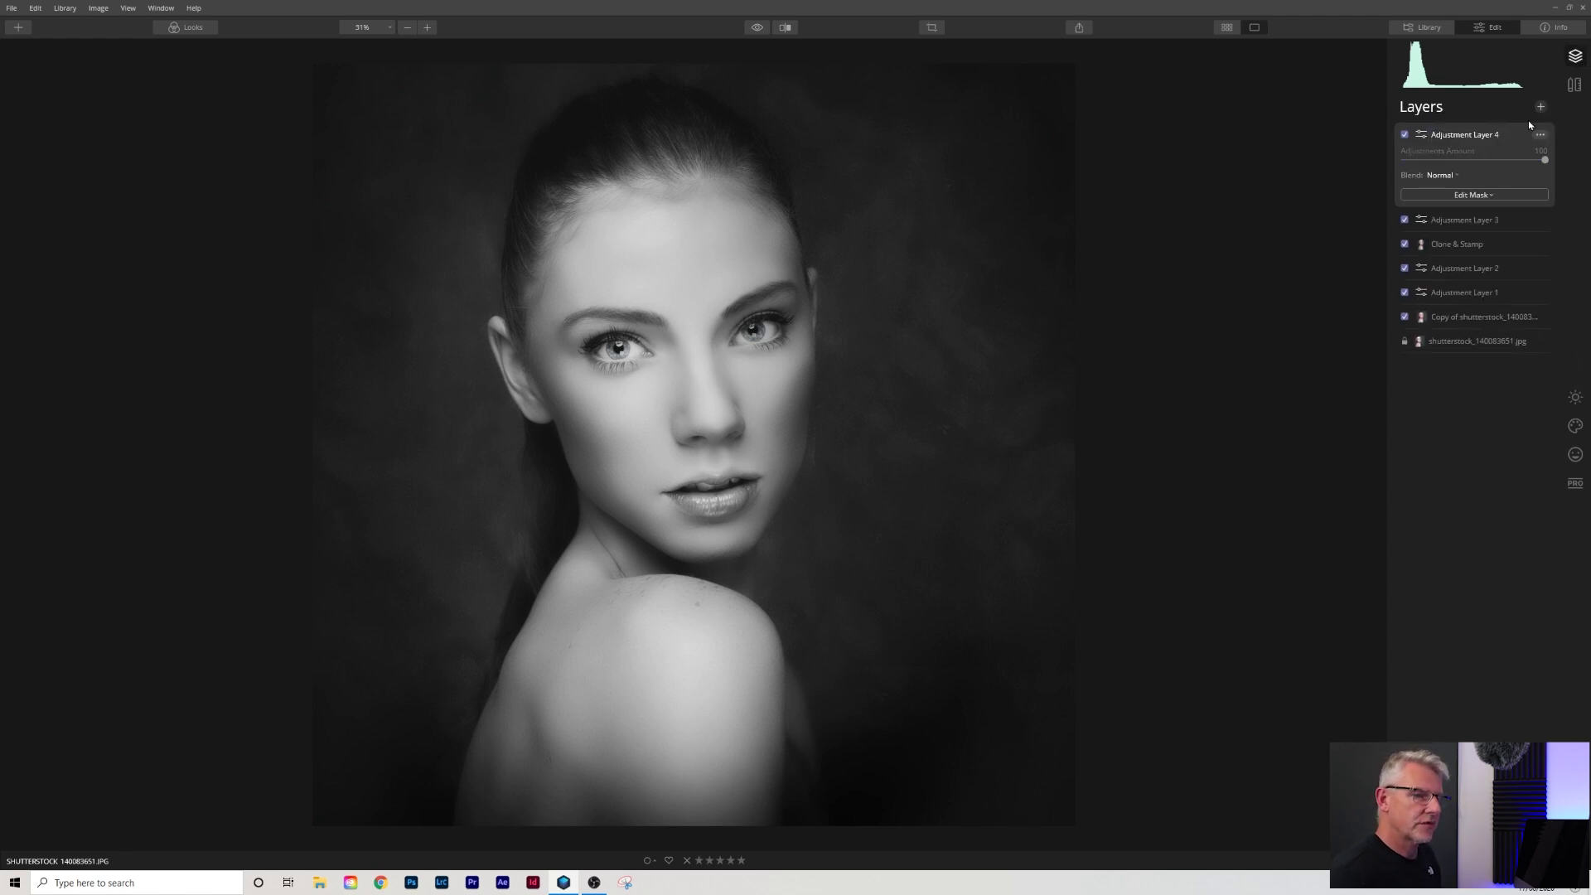
pyautogui.click(1575, 484)
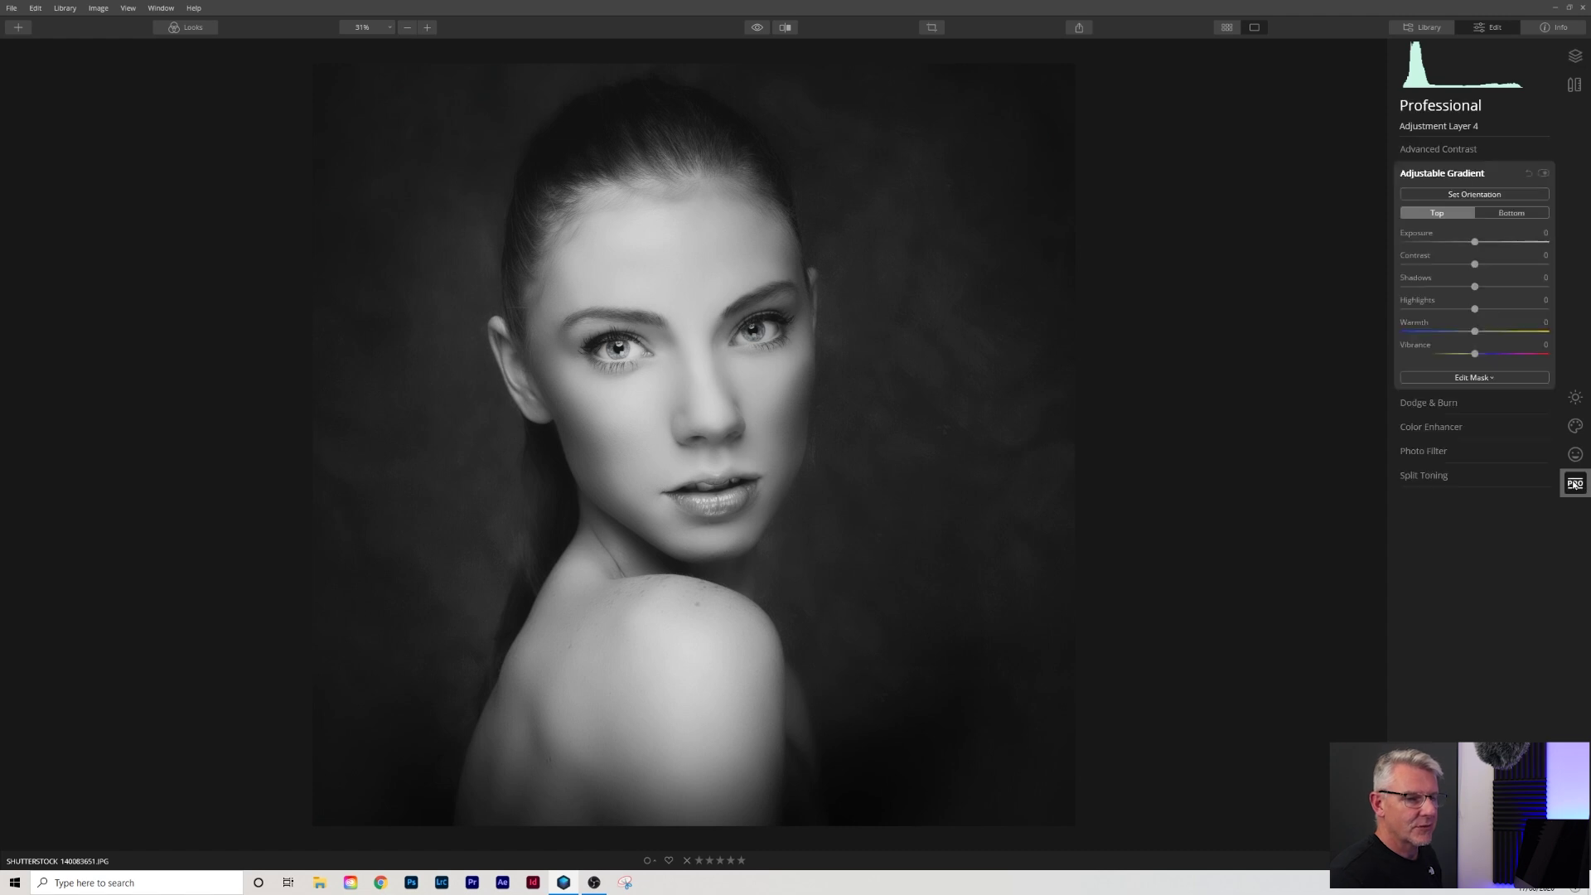
pyautogui.click(1443, 404)
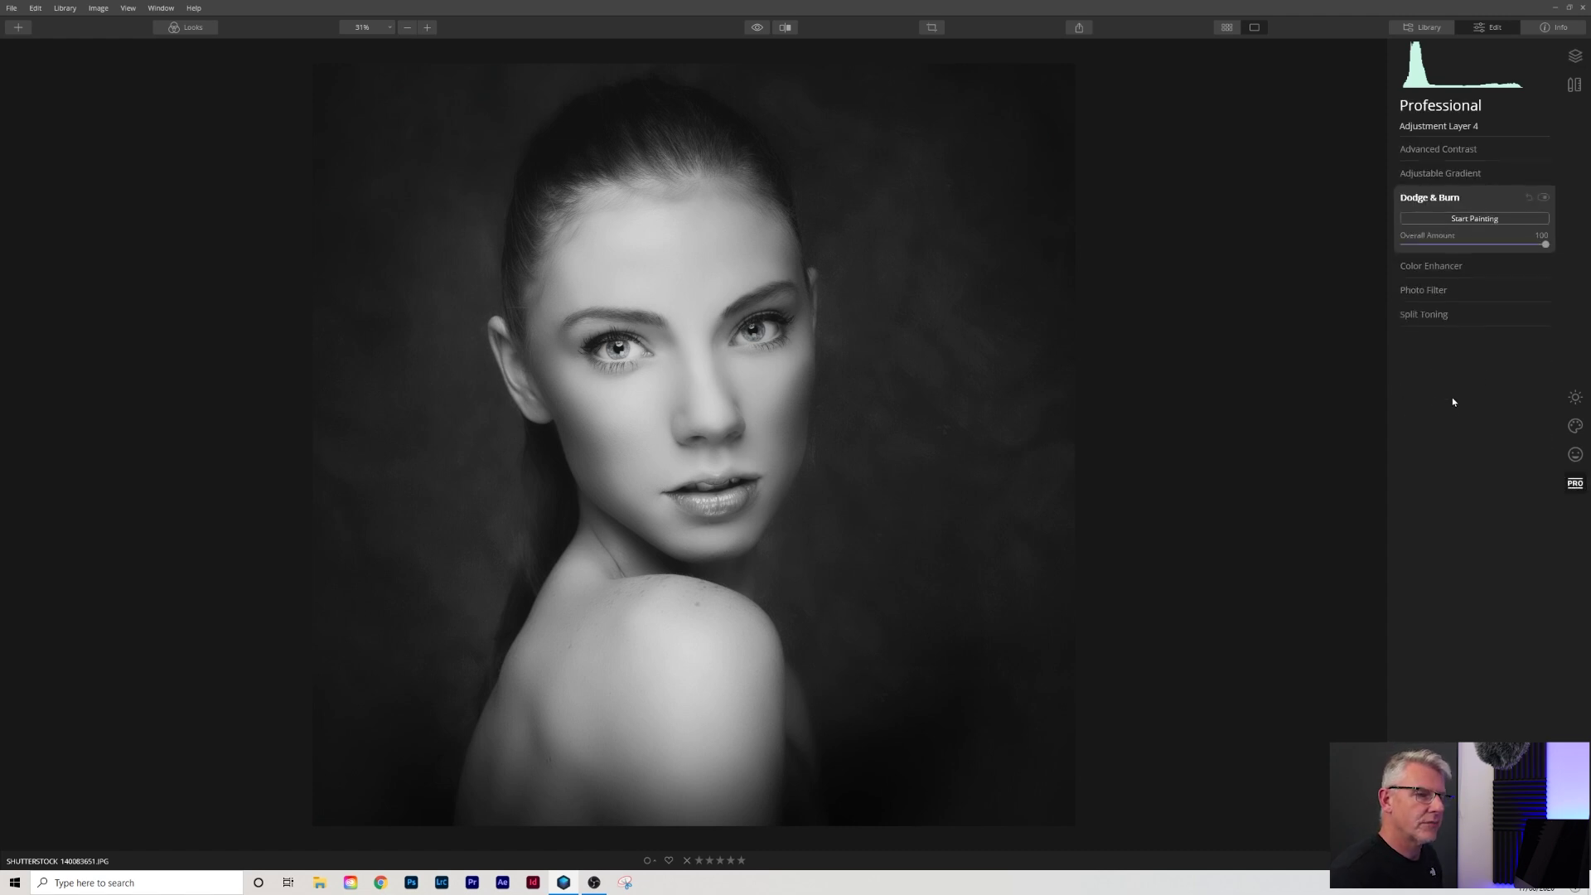
pyautogui.click(1485, 220)
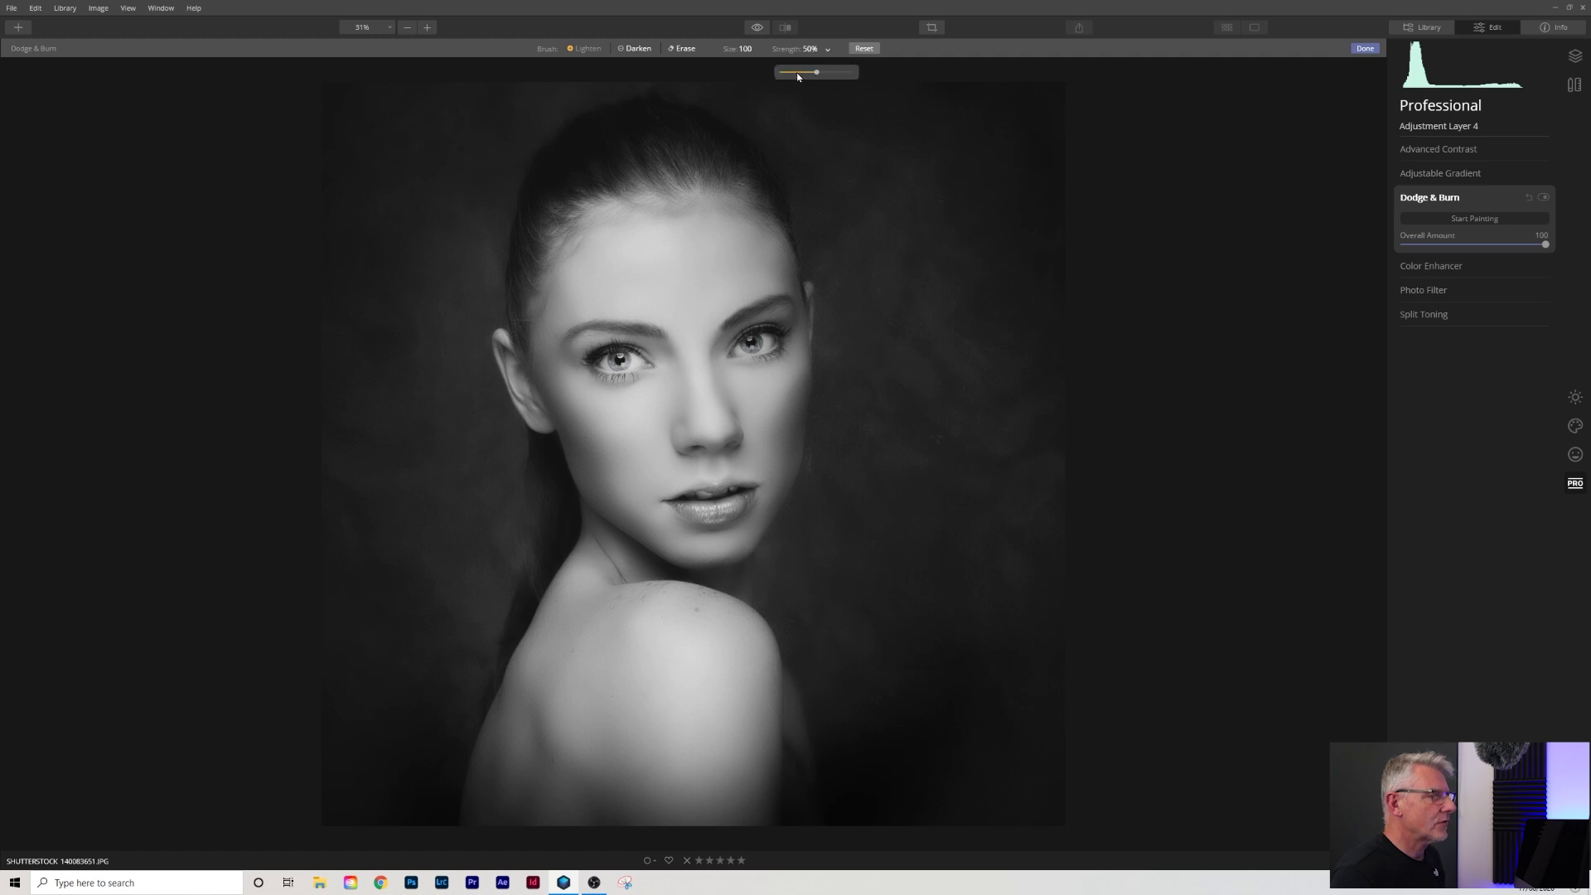
# - Lighten the forehead and shoulder at 2% strength, then toggle the effect to compare
pyautogui.moveTo(814, 71); pyautogui.dragTo(786, 73)
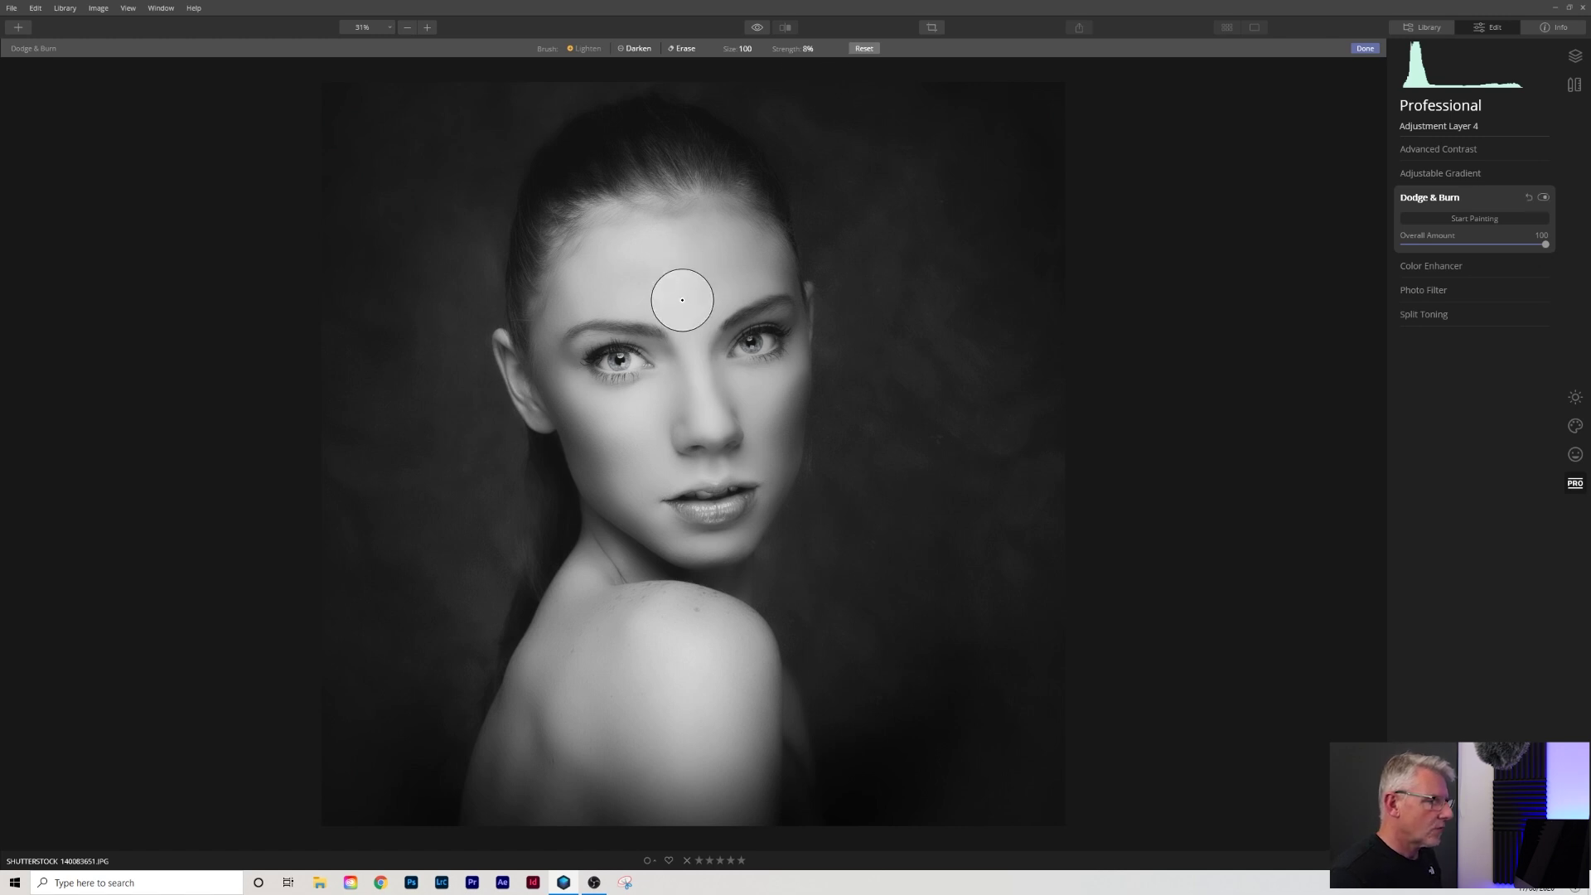
pyautogui.moveTo(682, 290)
pyautogui.mouseDown()
pyautogui.moveTo(719, 321)
pyautogui.moveTo(743, 271)
pyautogui.moveTo(683, 305)
pyautogui.moveTo(599, 295)
pyautogui.moveTo(684, 298)
pyautogui.moveTo(753, 268)
pyautogui.moveTo(670, 298)
pyautogui.moveTo(665, 323)
pyautogui.moveTo(680, 304)
pyautogui.moveTo(694, 342)
pyautogui.moveTo(657, 415)
pyautogui.moveTo(578, 391)
pyautogui.moveTo(750, 387)
pyautogui.mouseUp()
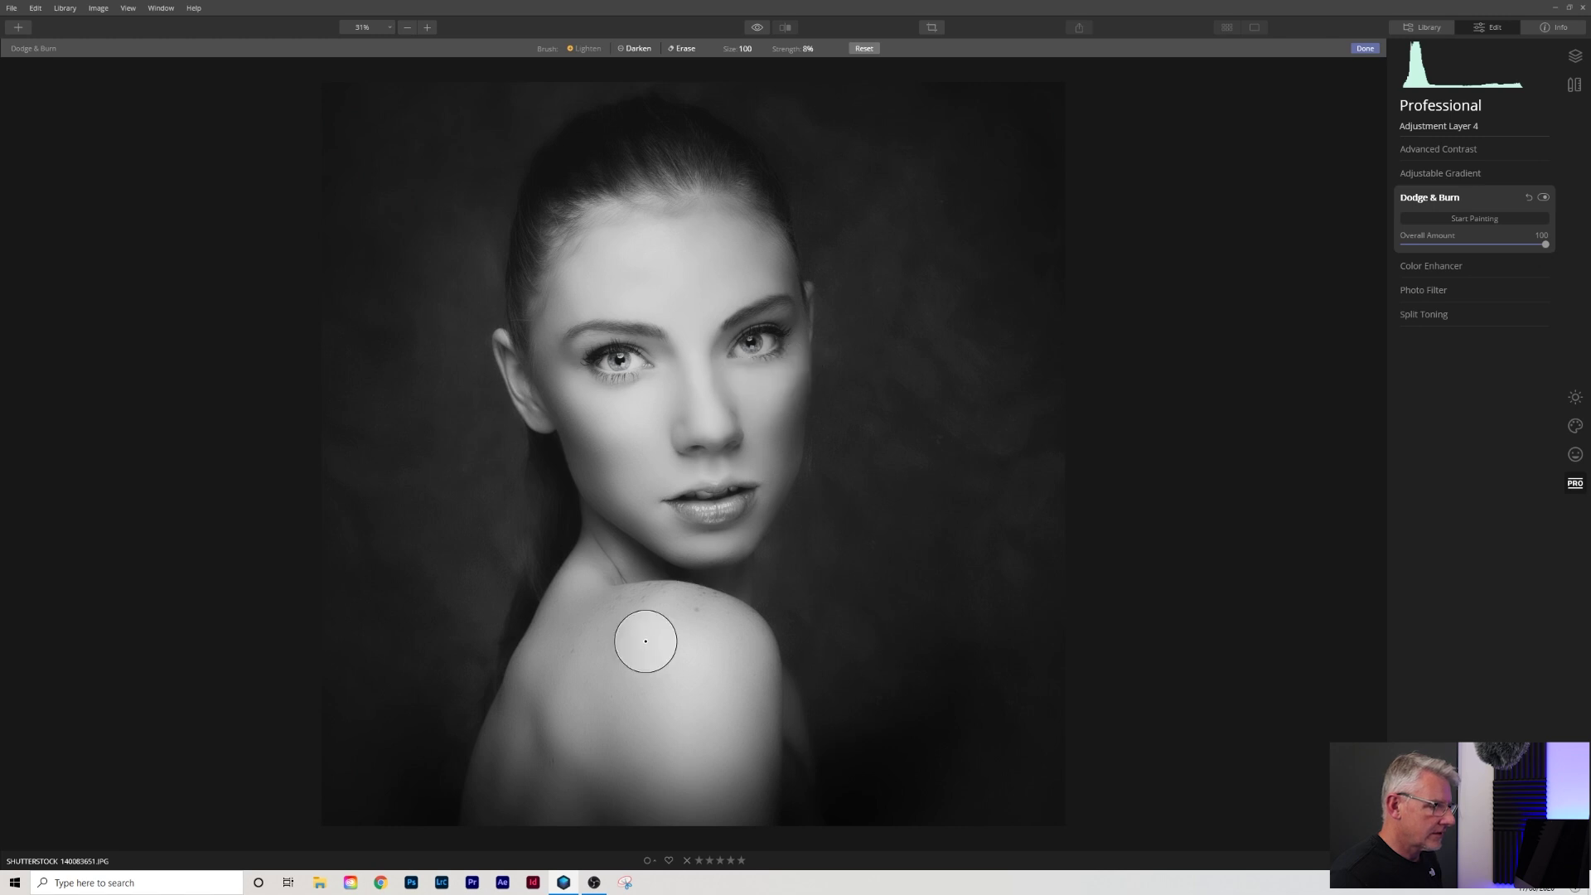
pyautogui.moveTo(643, 639)
pyautogui.mouseDown()
pyautogui.moveTo(731, 636)
pyautogui.moveTo(675, 636)
pyautogui.moveTo(749, 686)
pyautogui.moveTo(660, 728)
pyautogui.moveTo(579, 572)
pyautogui.moveTo(521, 735)
pyautogui.mouseUp()
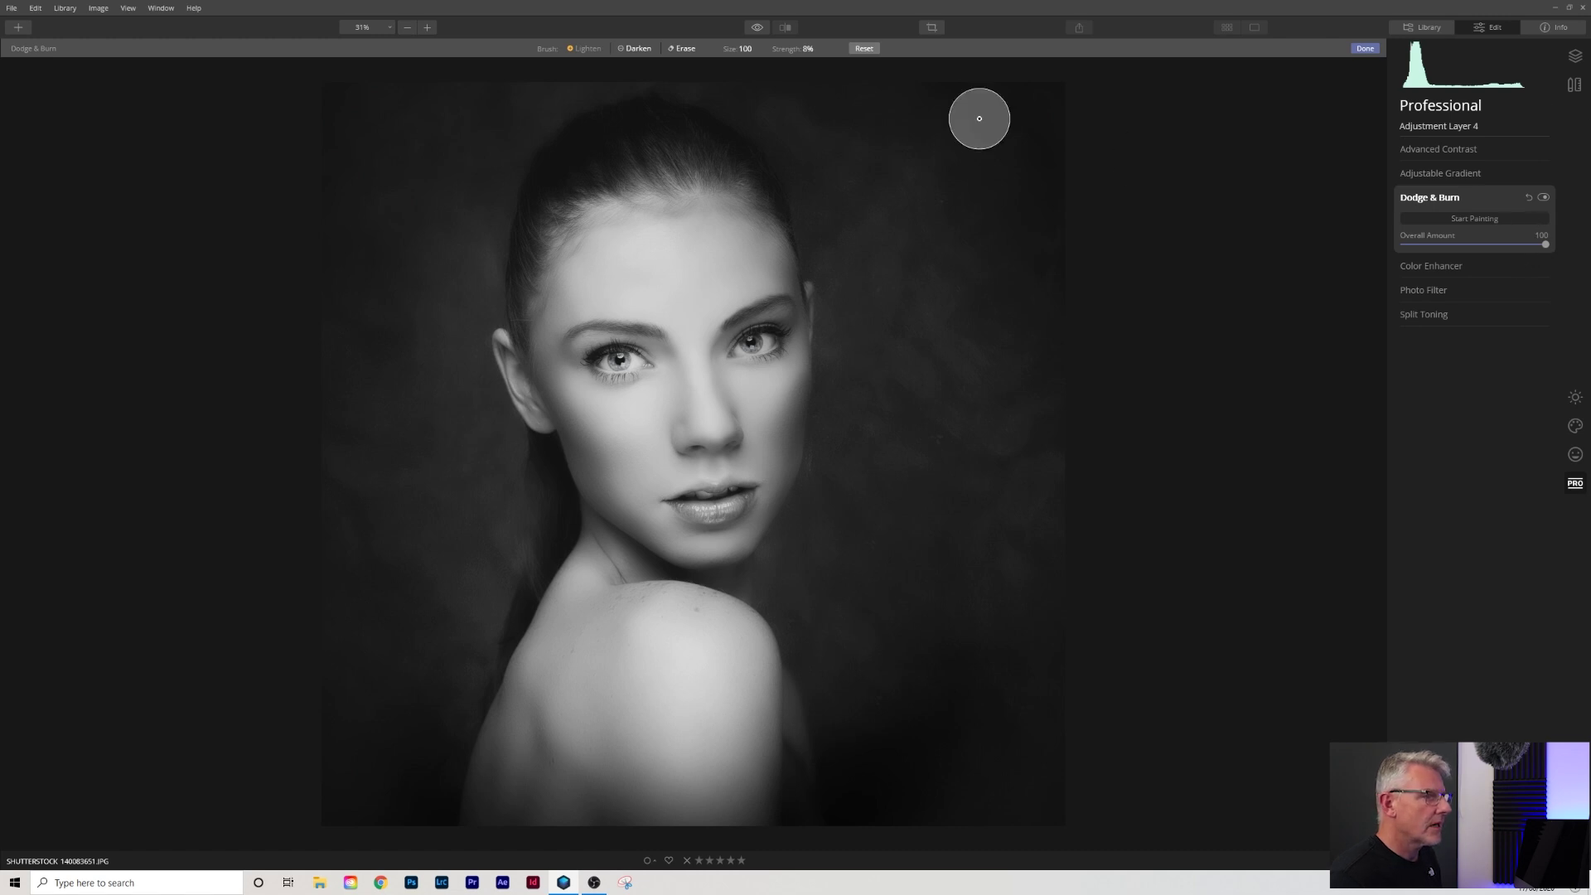
pyautogui.click(1487, 220)
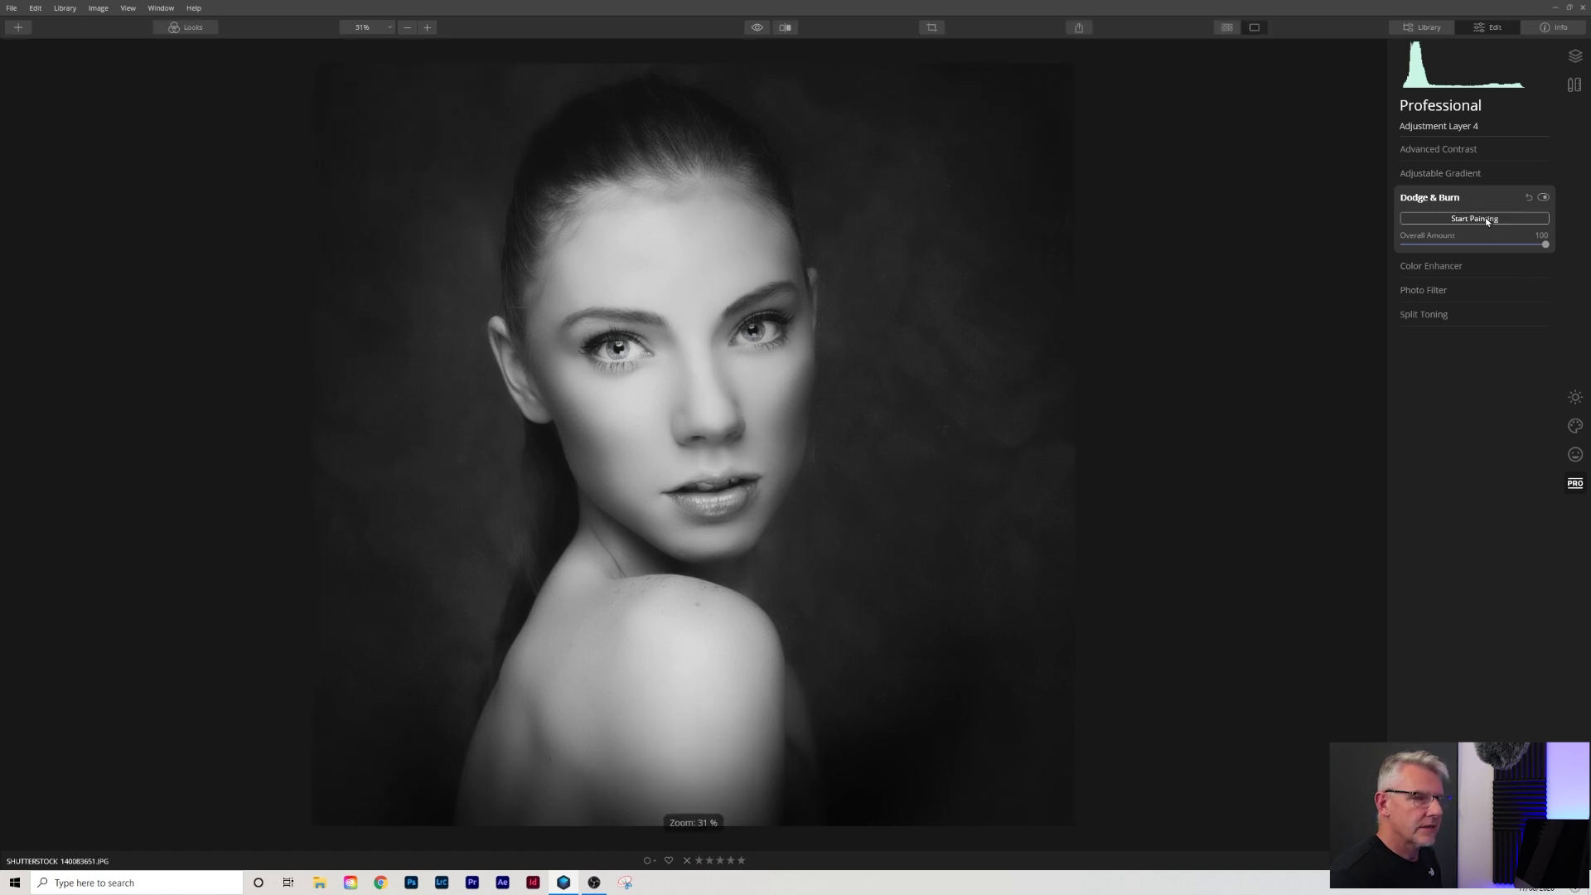
pyautogui.click(1543, 199)
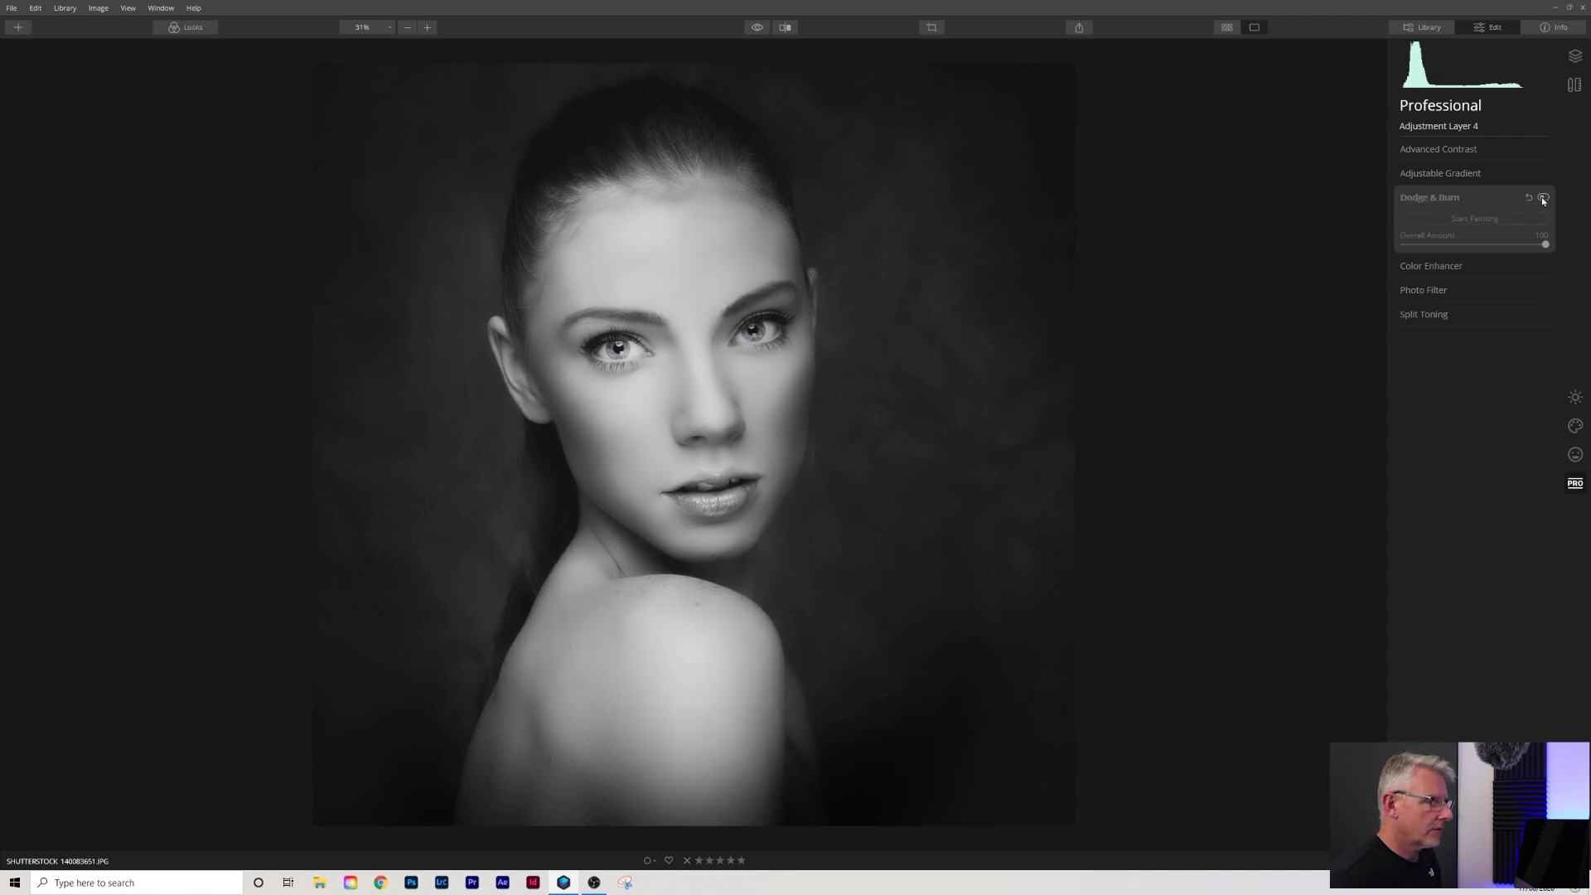
pyautogui.click(1543, 199)
pyautogui.click(1543, 199)
pyautogui.click(1543, 199)
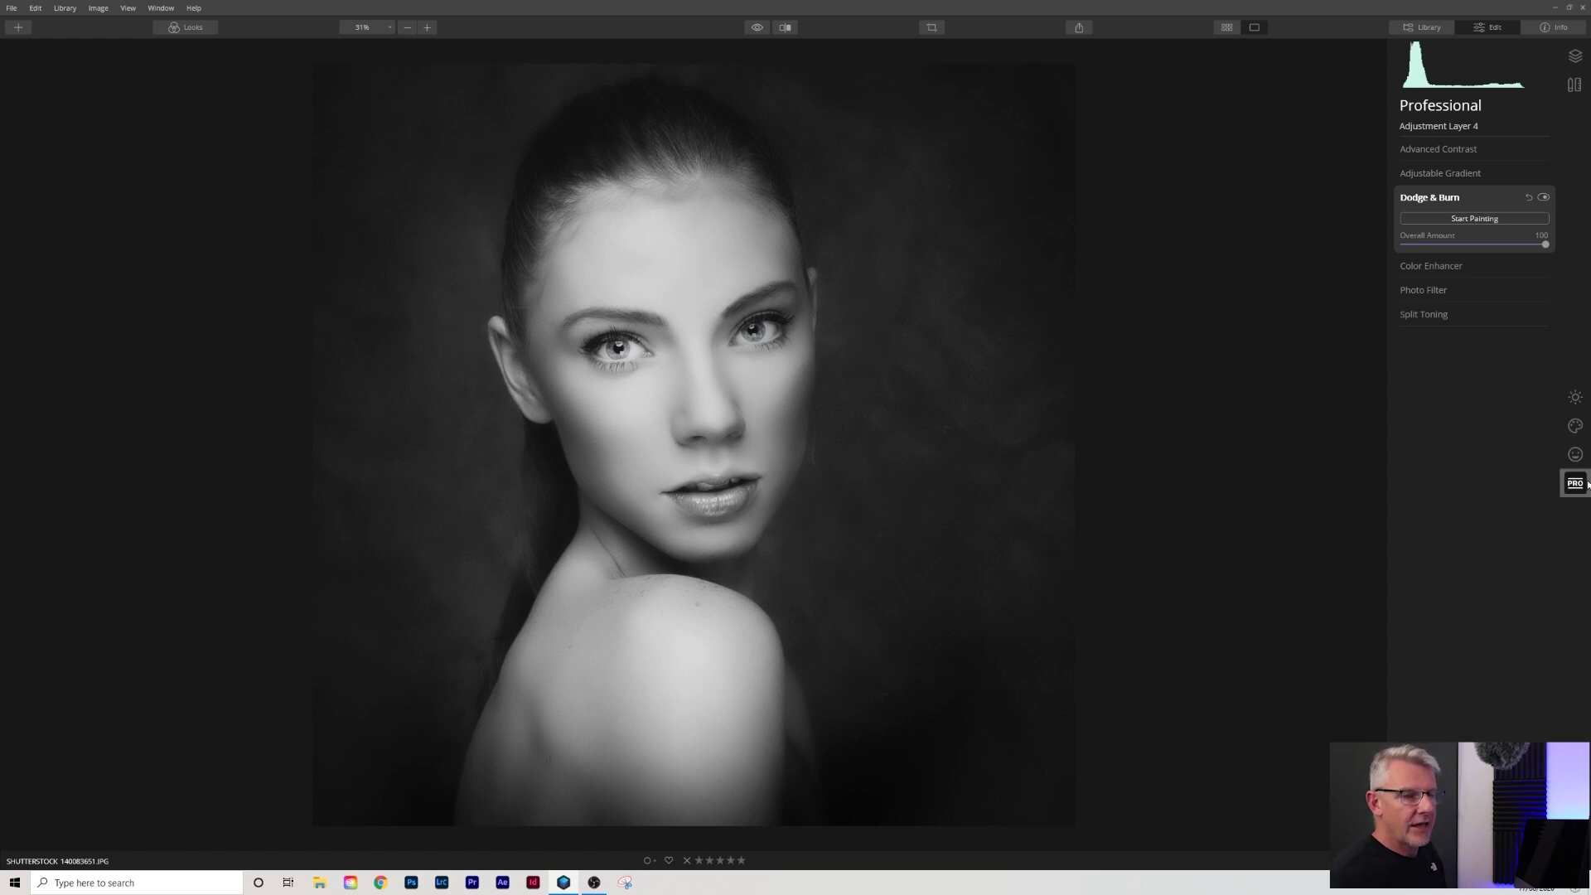
# - Add Film Grain, inspect it at 100% zoom, and settle on Amount 5
pyautogui.click(1575, 455)
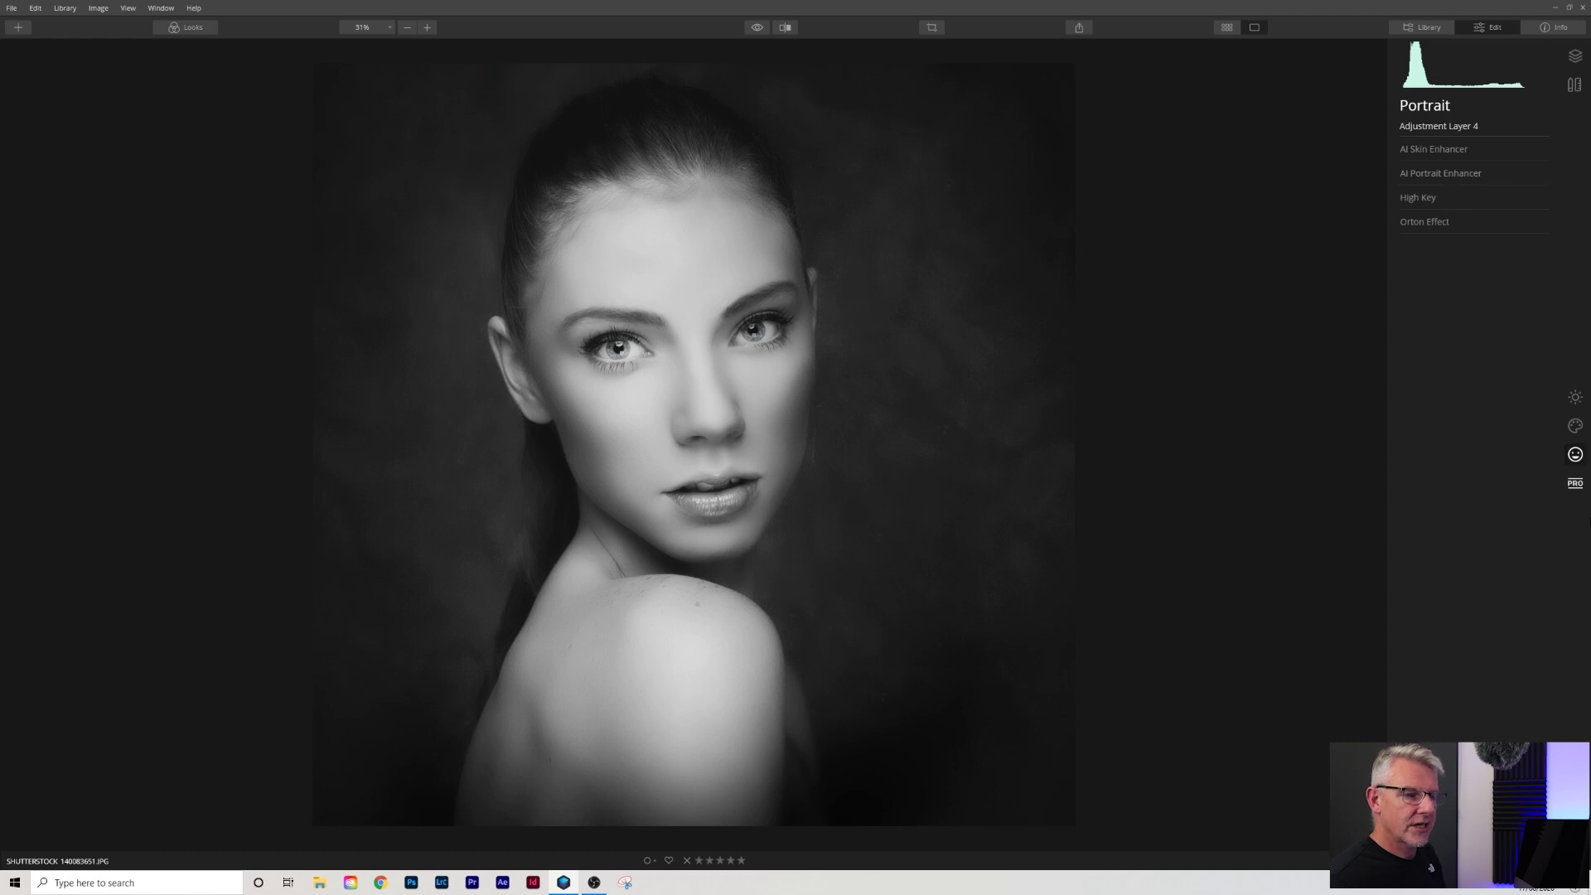
pyautogui.click(1576, 427)
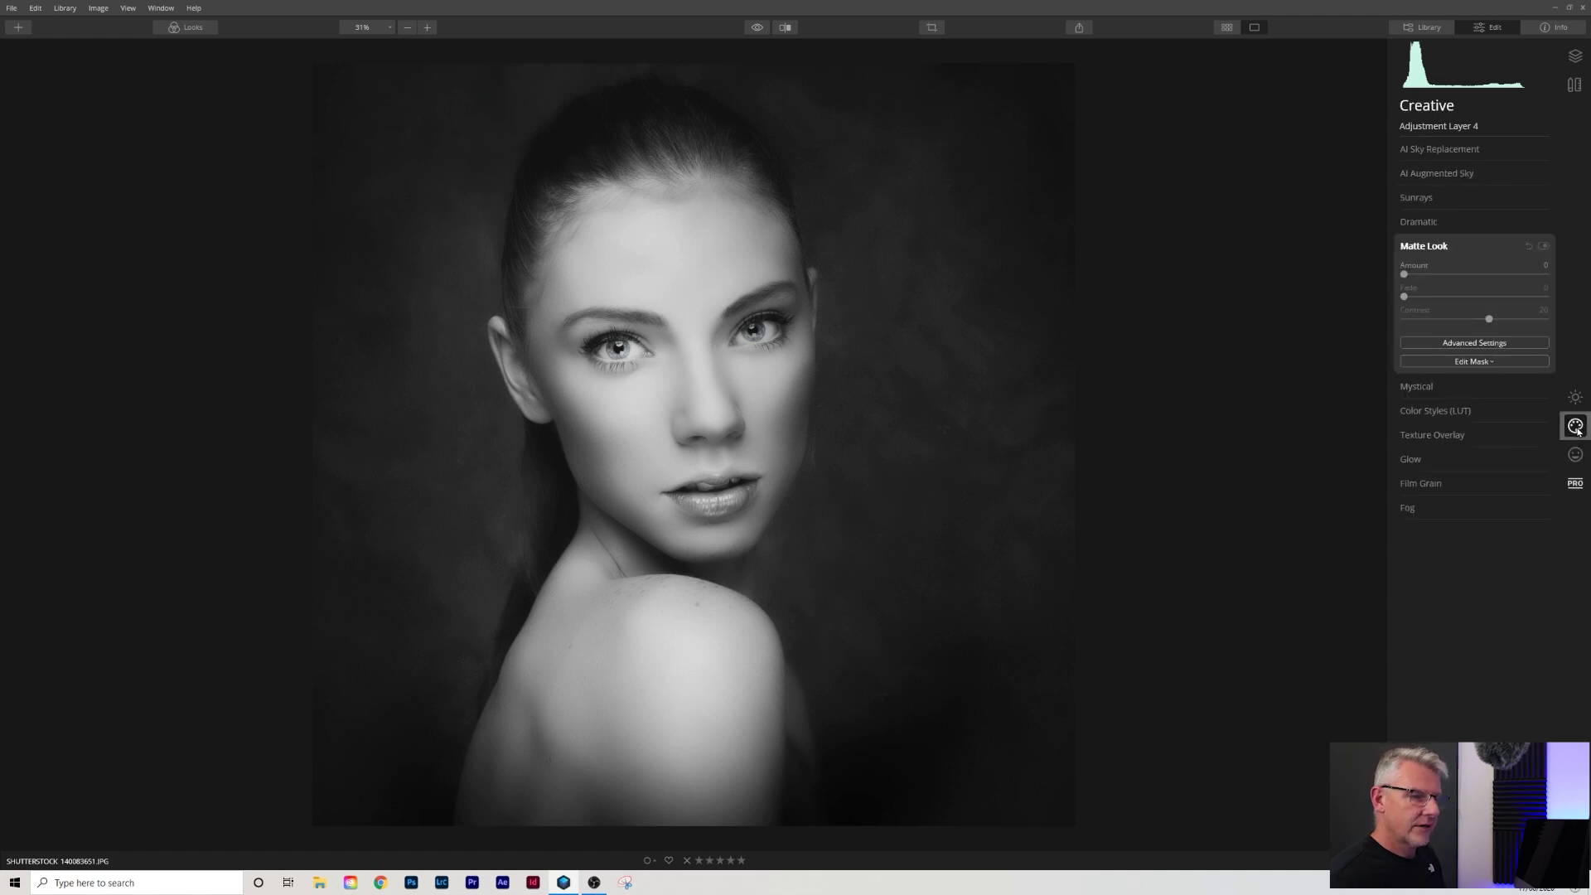
pyautogui.click(1431, 484)
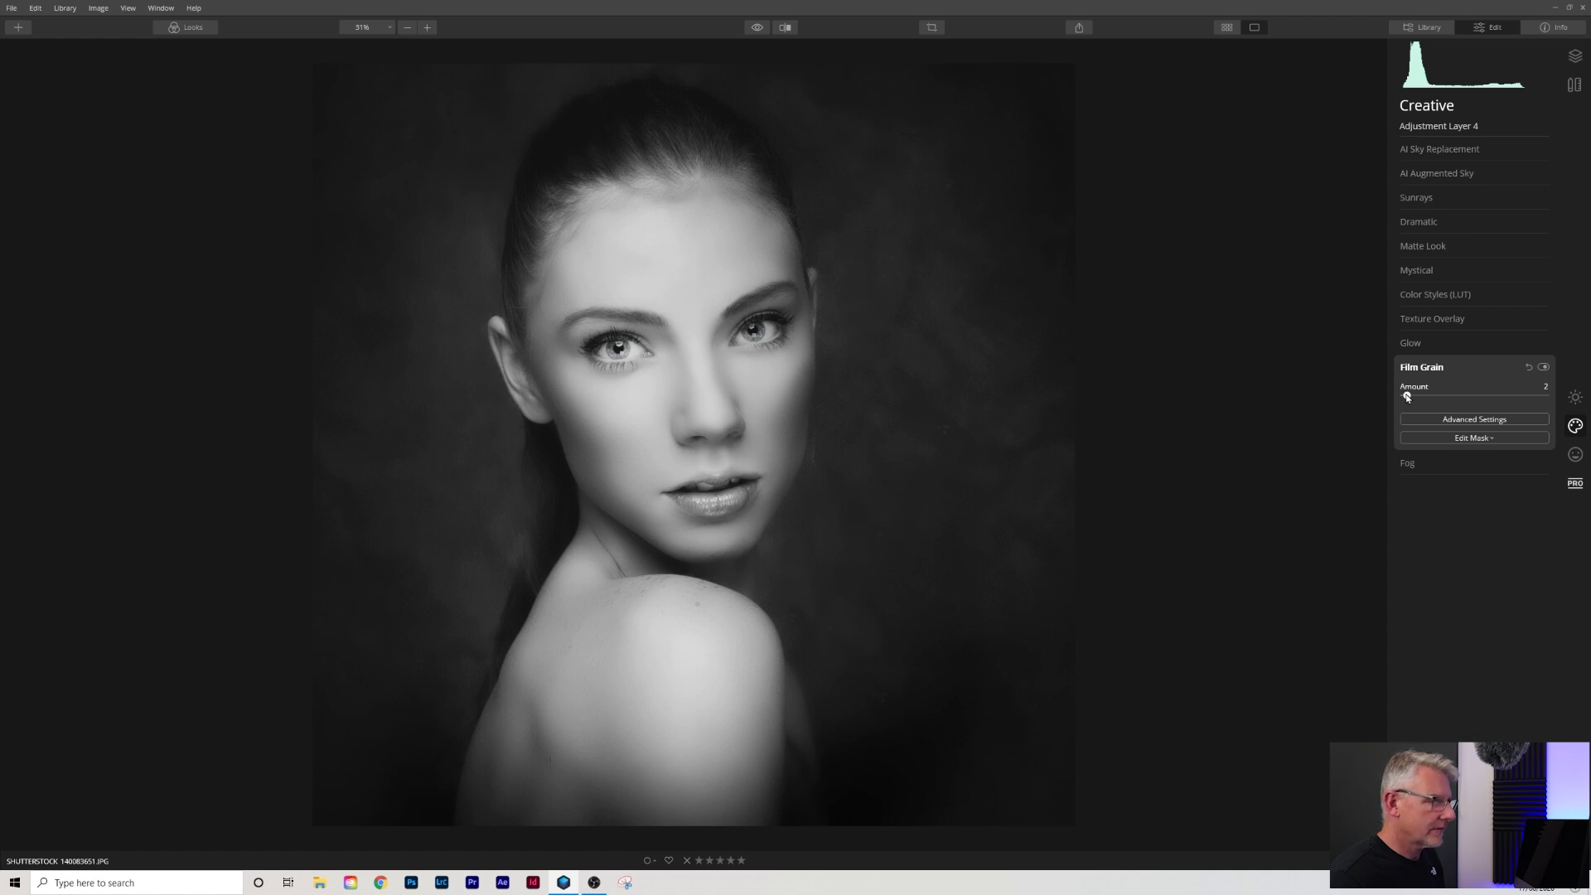
pyautogui.click(694, 359)
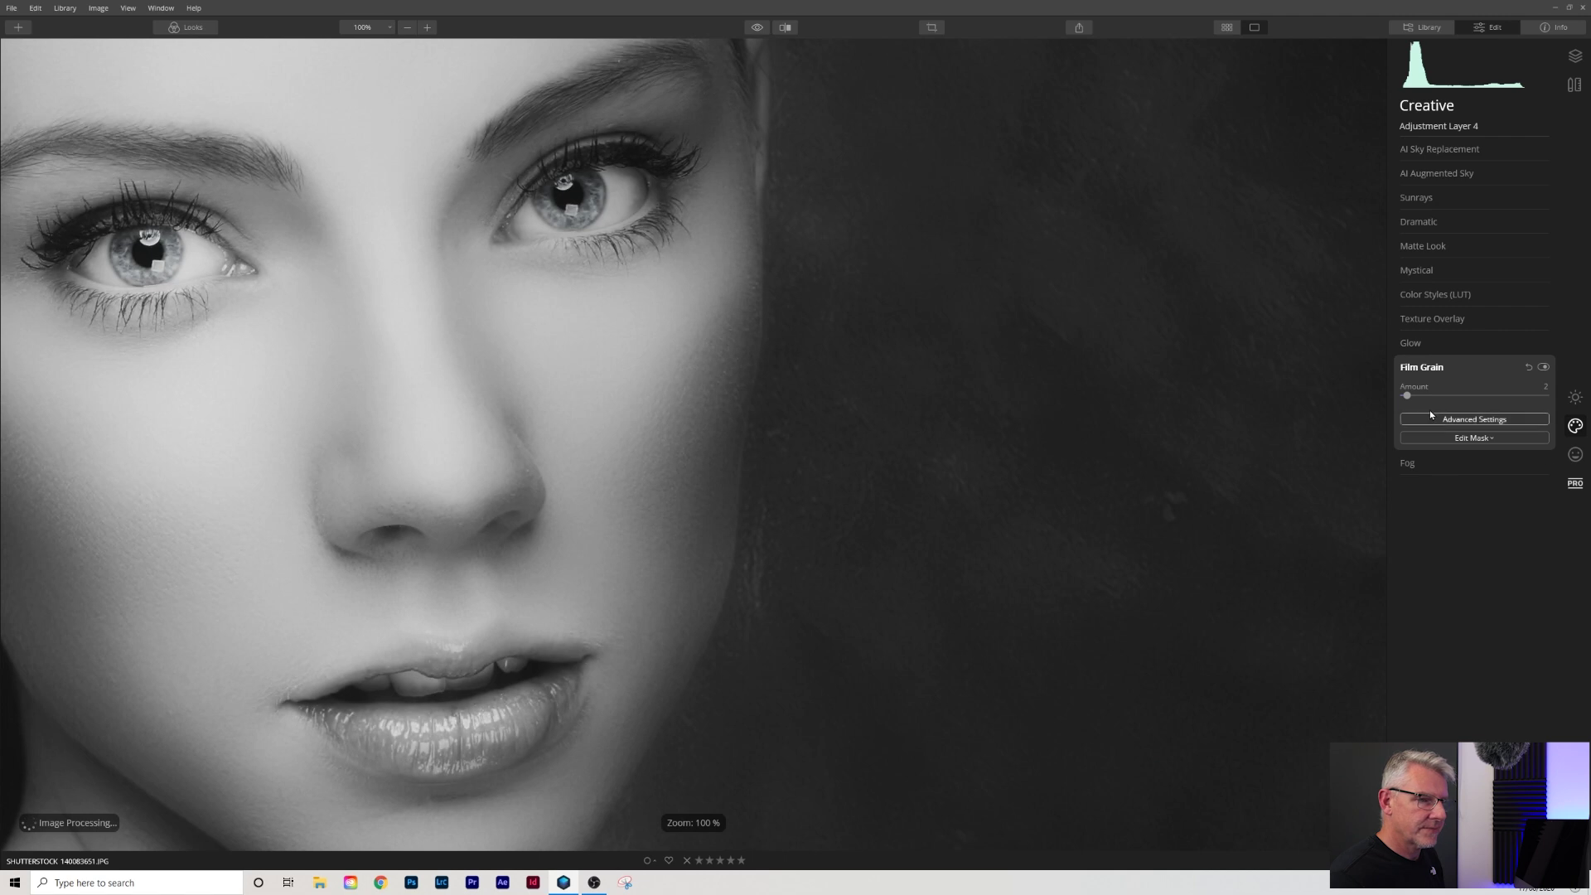
pyautogui.moveTo(1429, 402); pyautogui.dragTo(1439, 402)
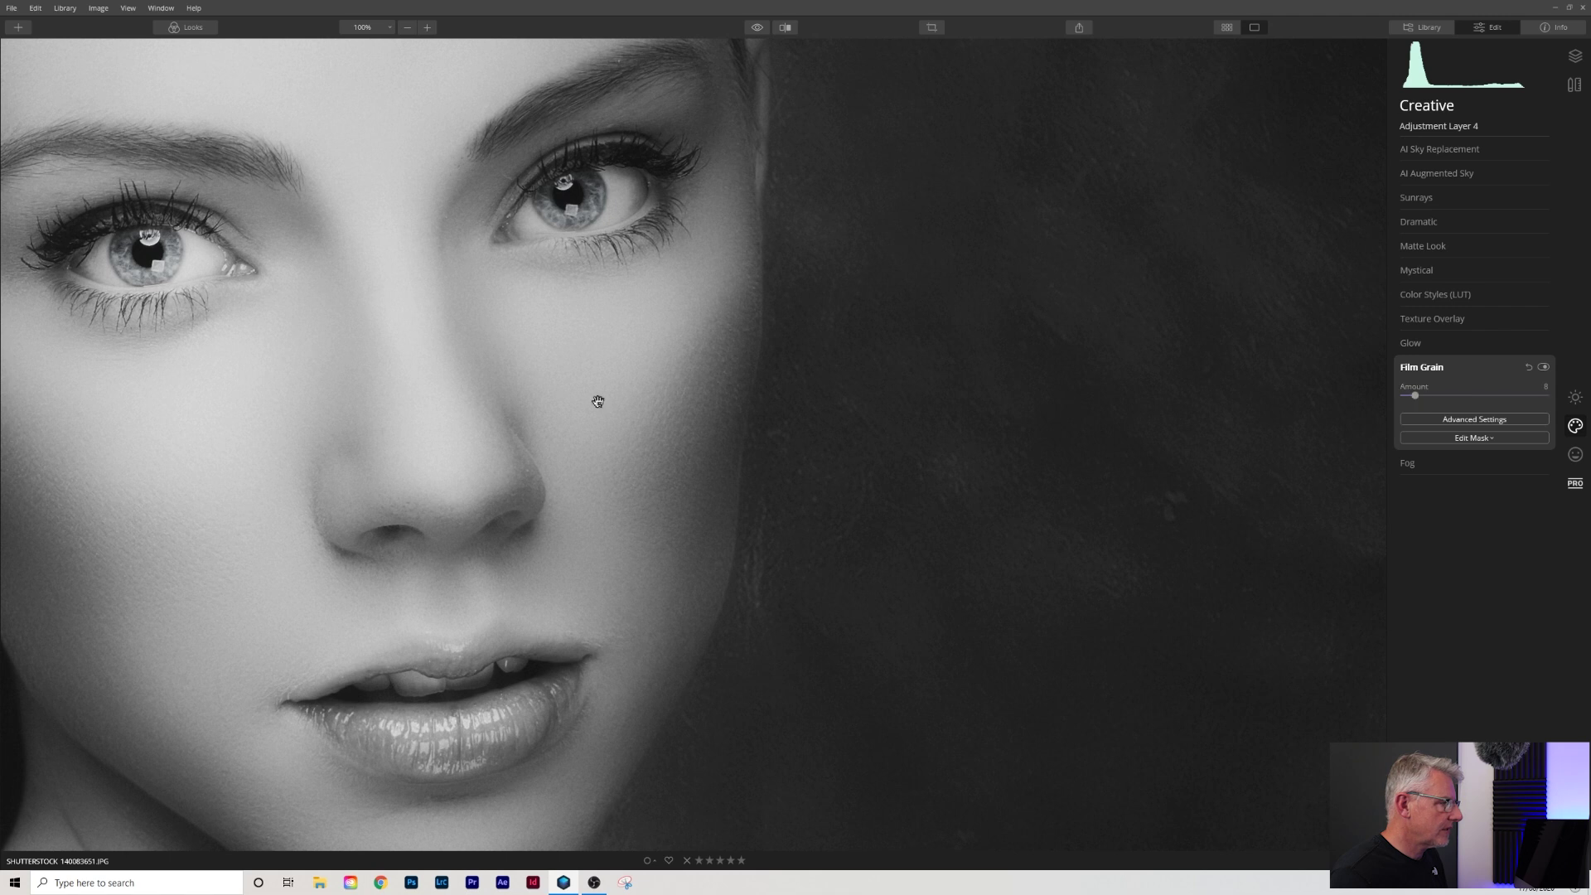
pyautogui.click(550, 397)
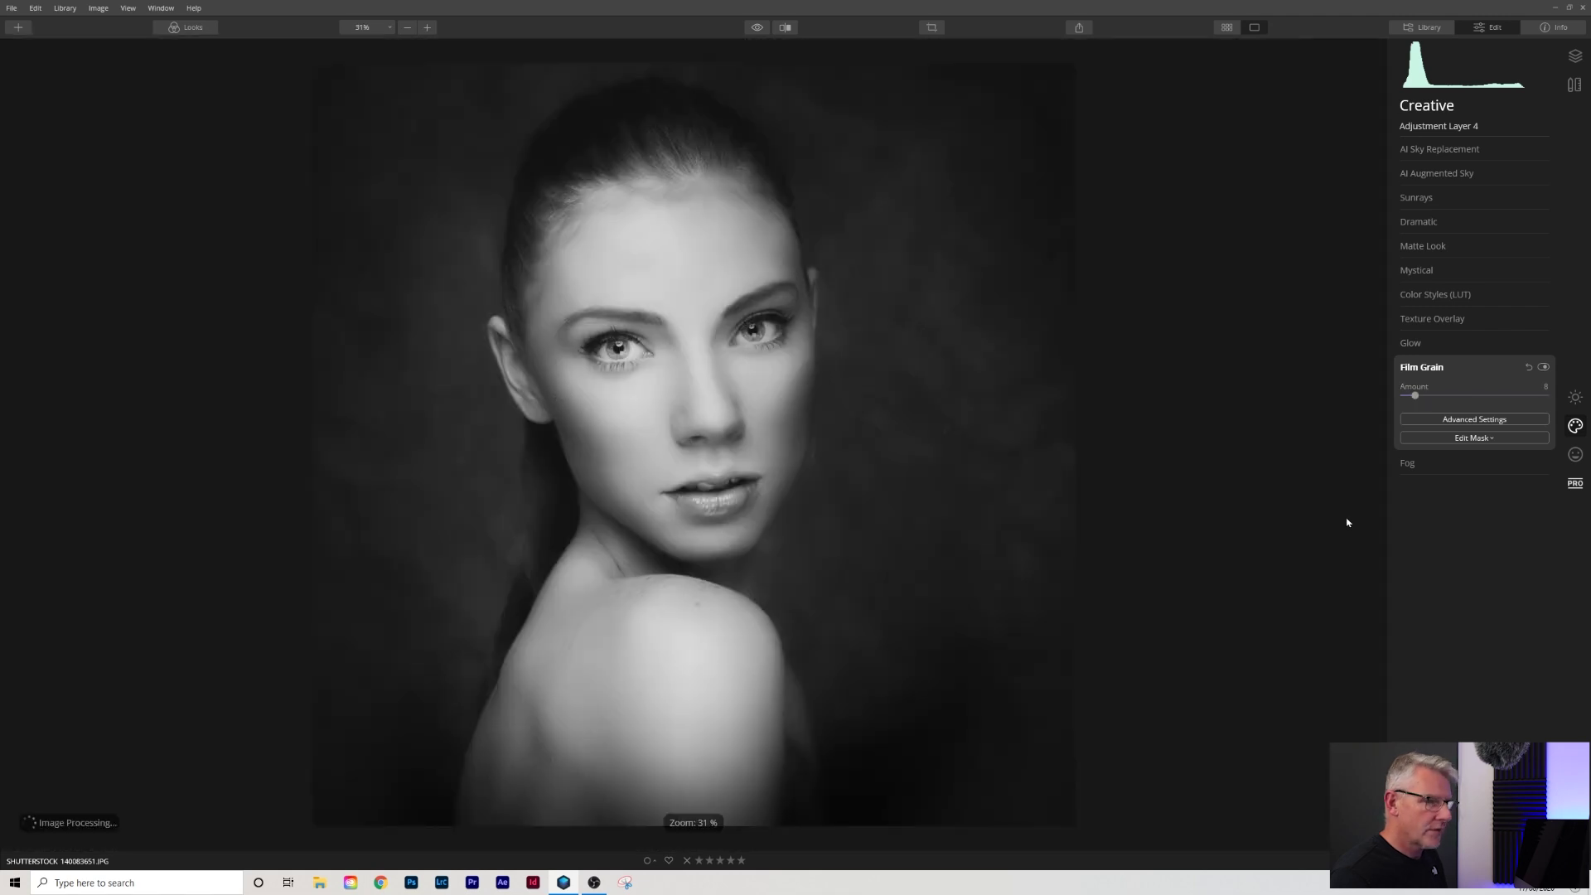
pyautogui.click(1543, 368)
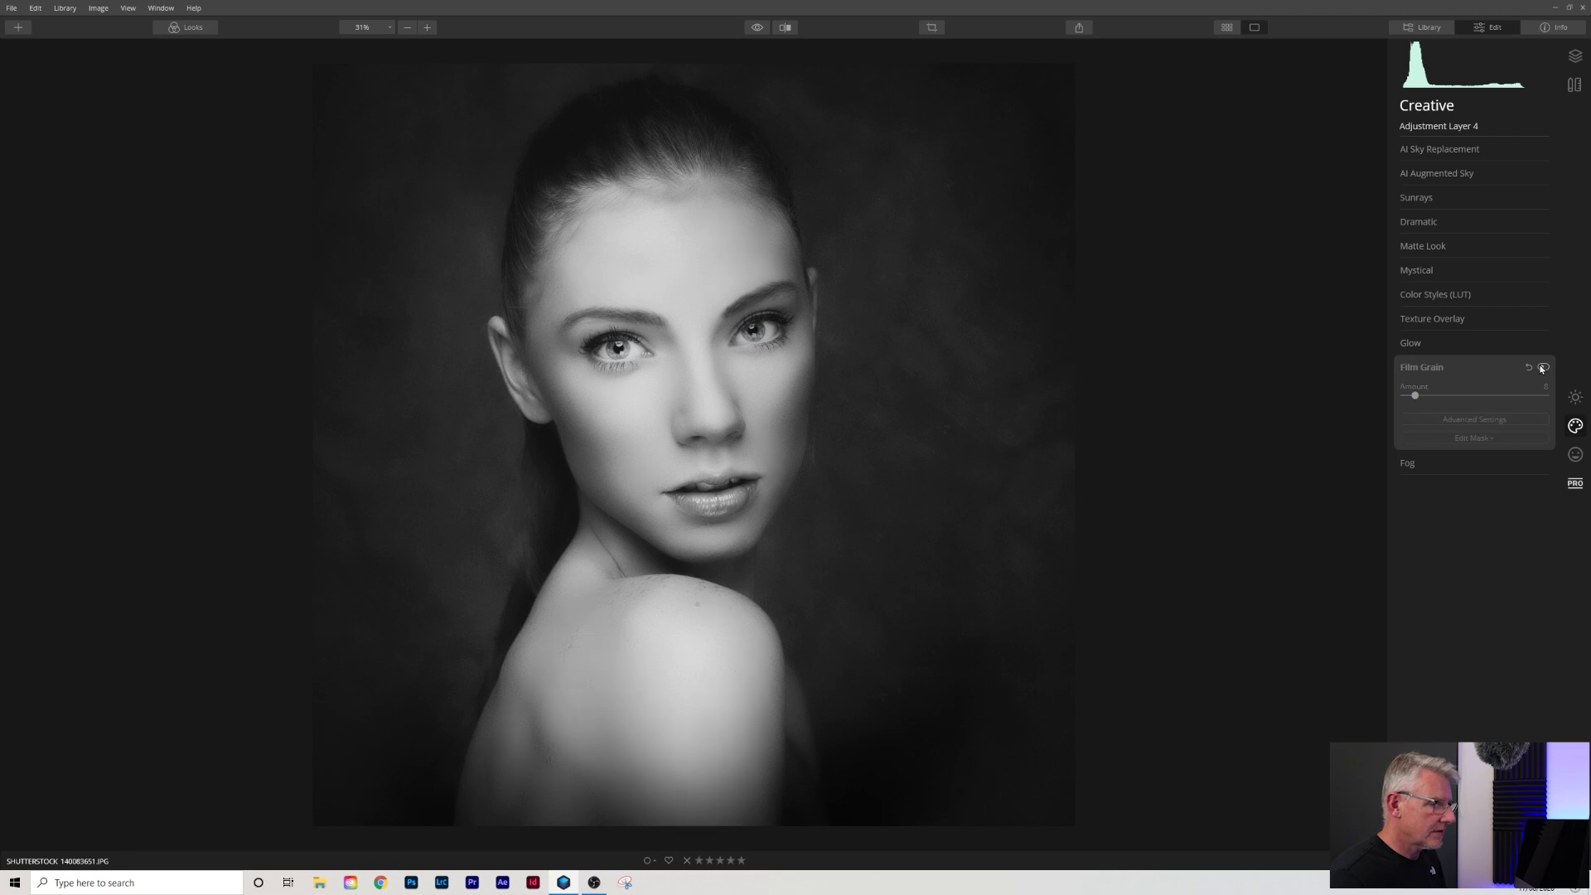
pyautogui.click(1543, 368)
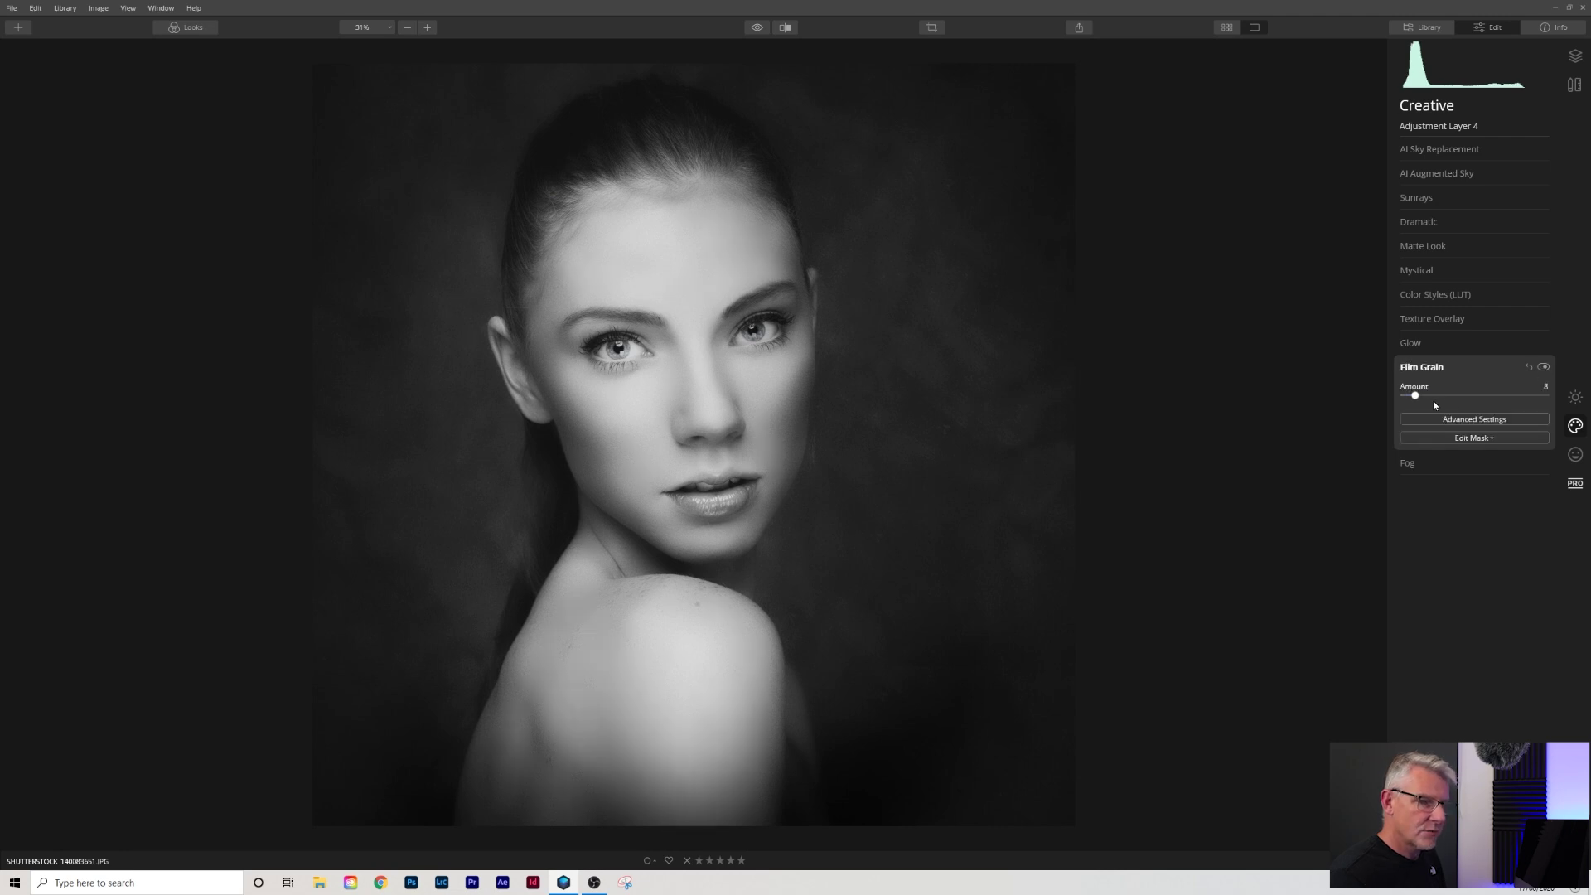
pyautogui.moveTo(1415, 397); pyautogui.dragTo(1408, 397)
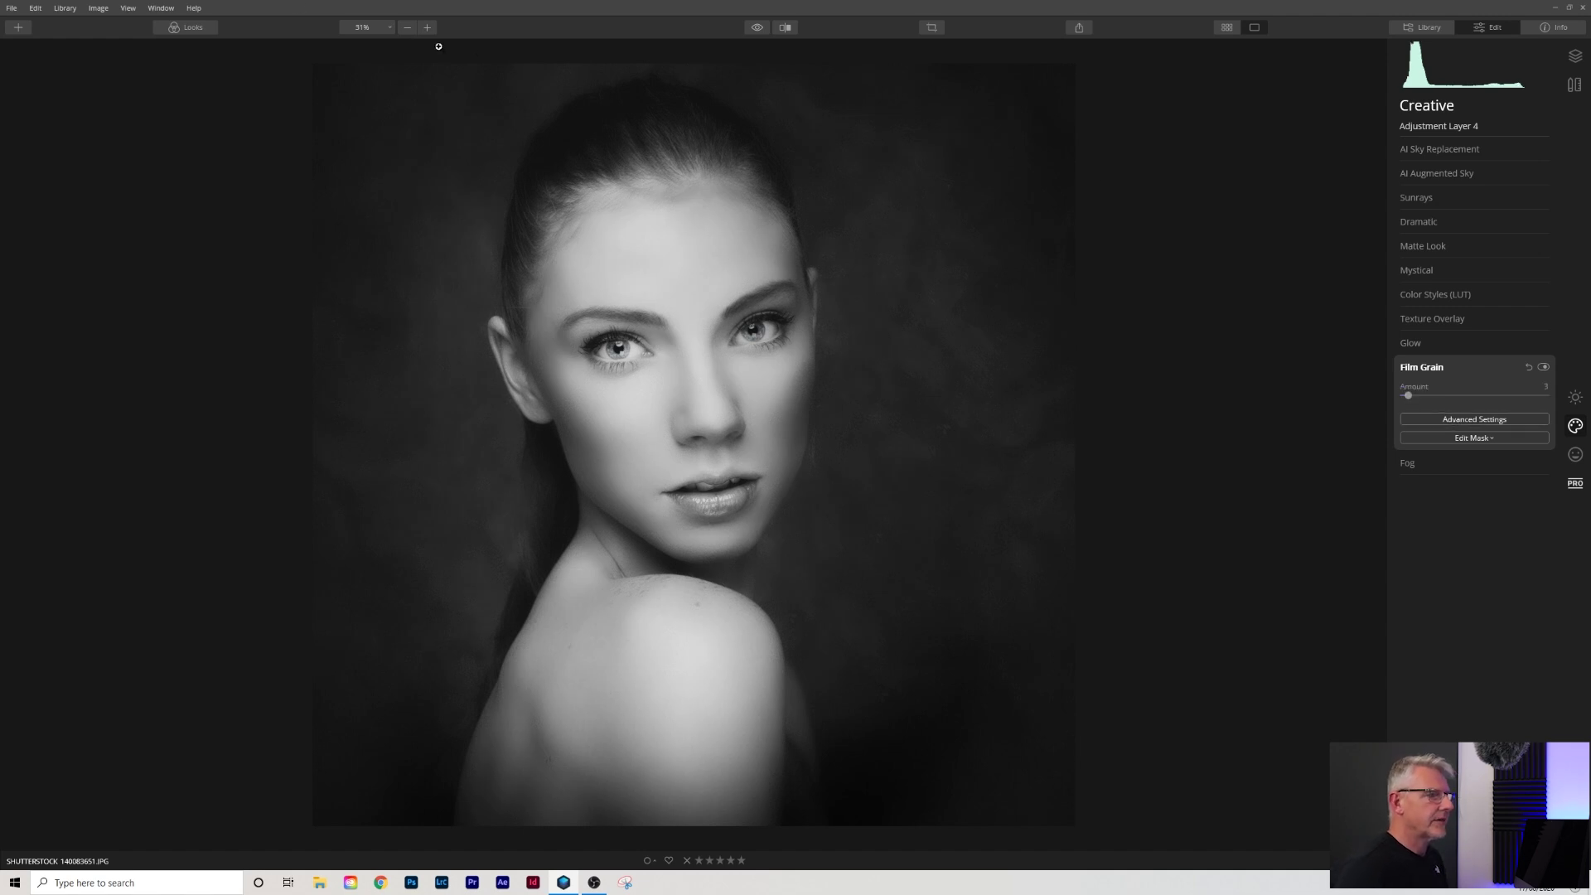
# - Turn on the before/after split and slide the divider between the colour original and the edit
pyautogui.click(783, 27)
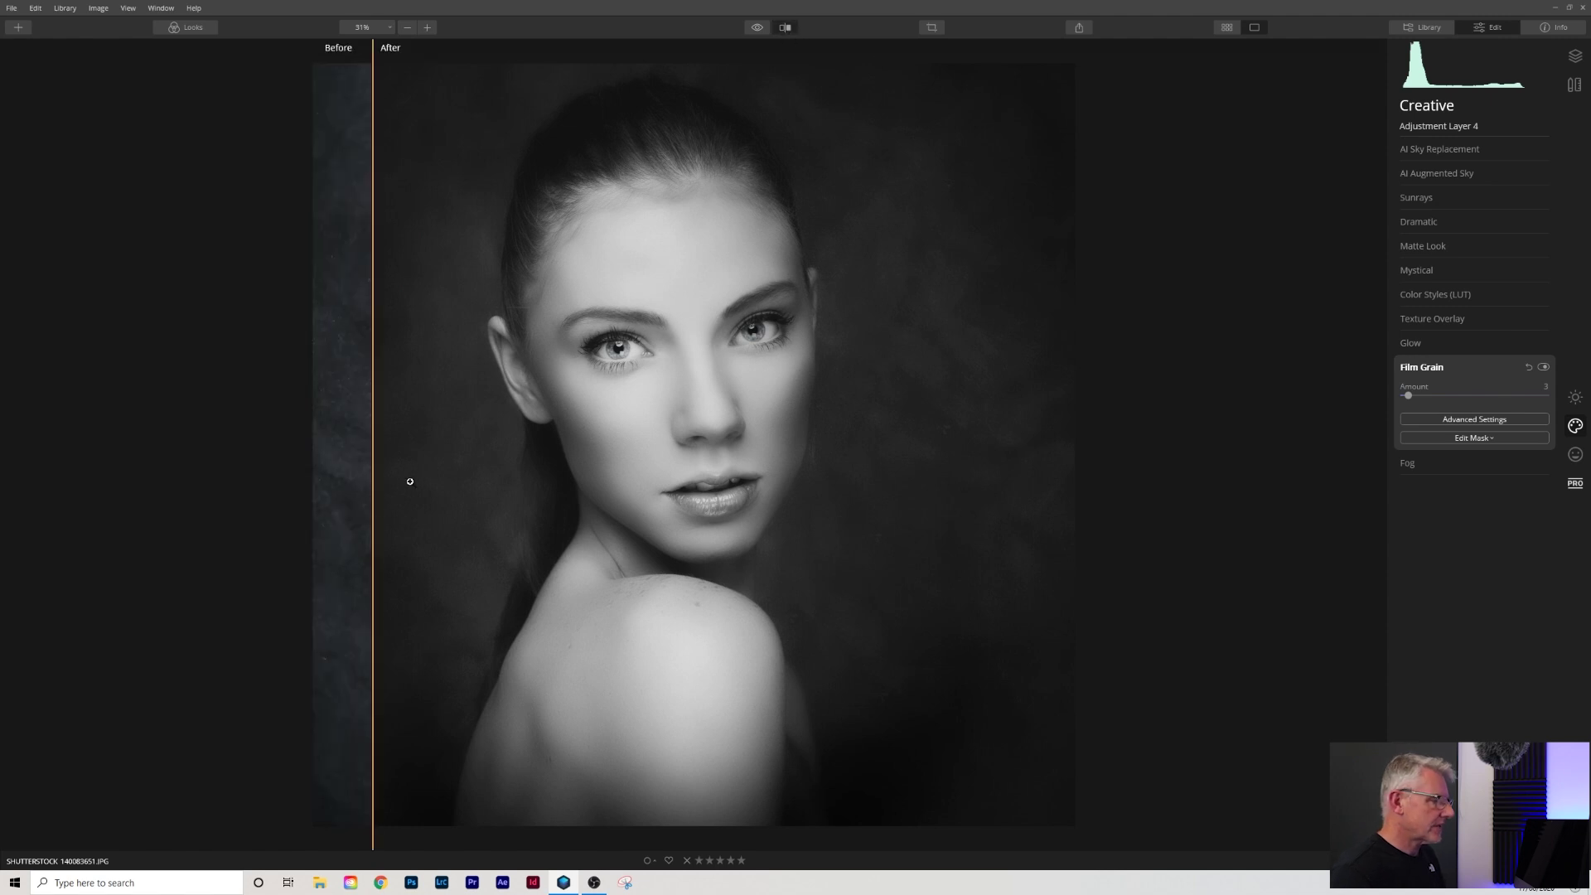
pyautogui.moveTo(367, 484); pyautogui.dragTo(1011, 483)
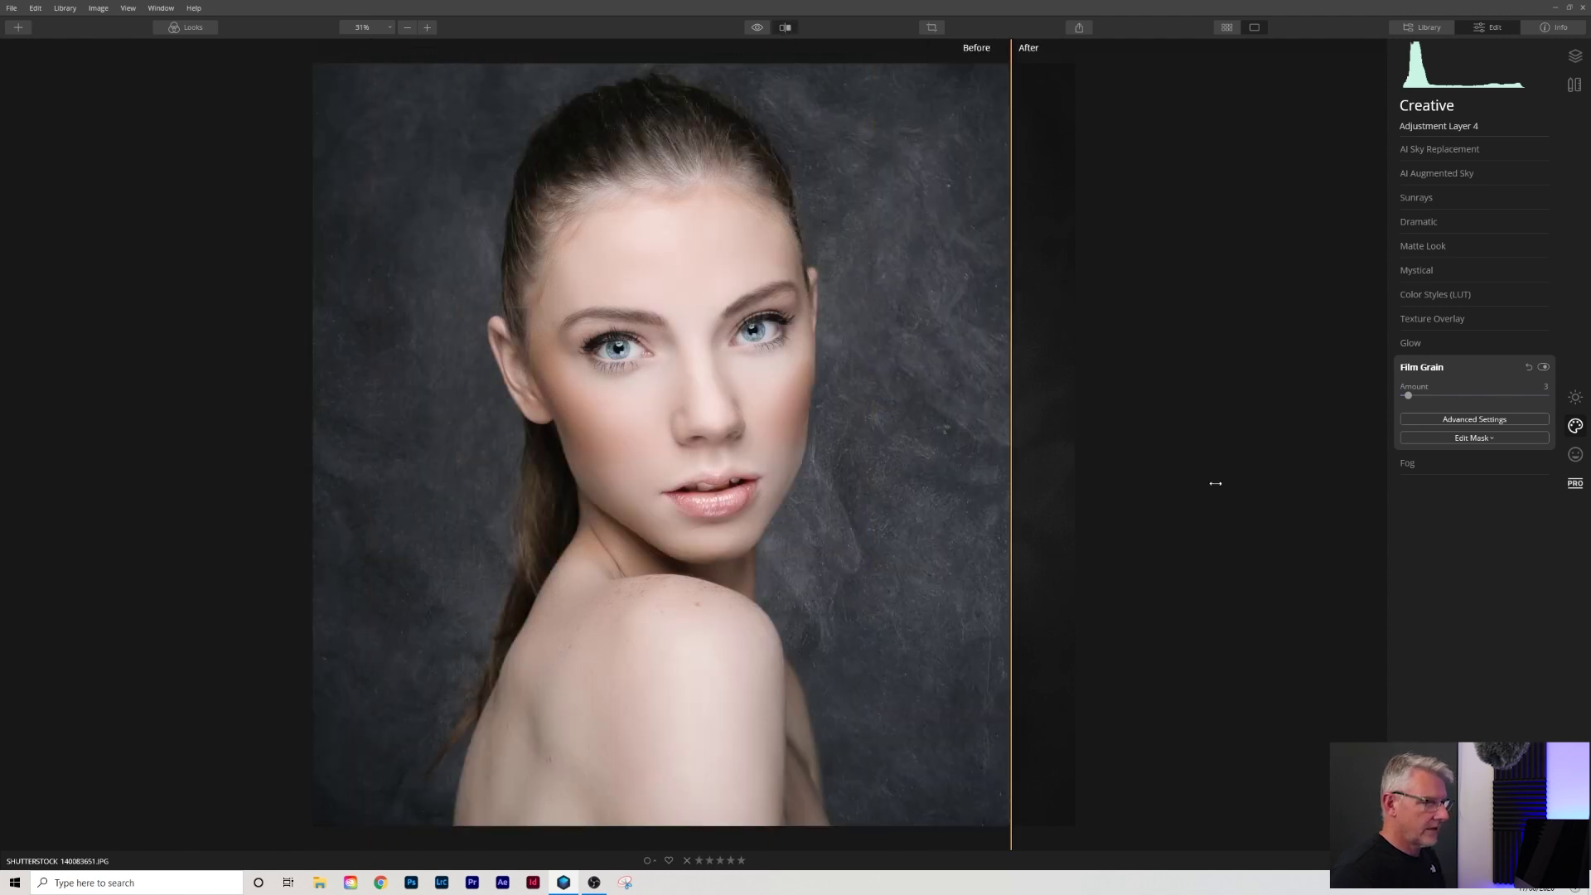
pyautogui.moveTo(1216, 483); pyautogui.dragTo(204, 509)
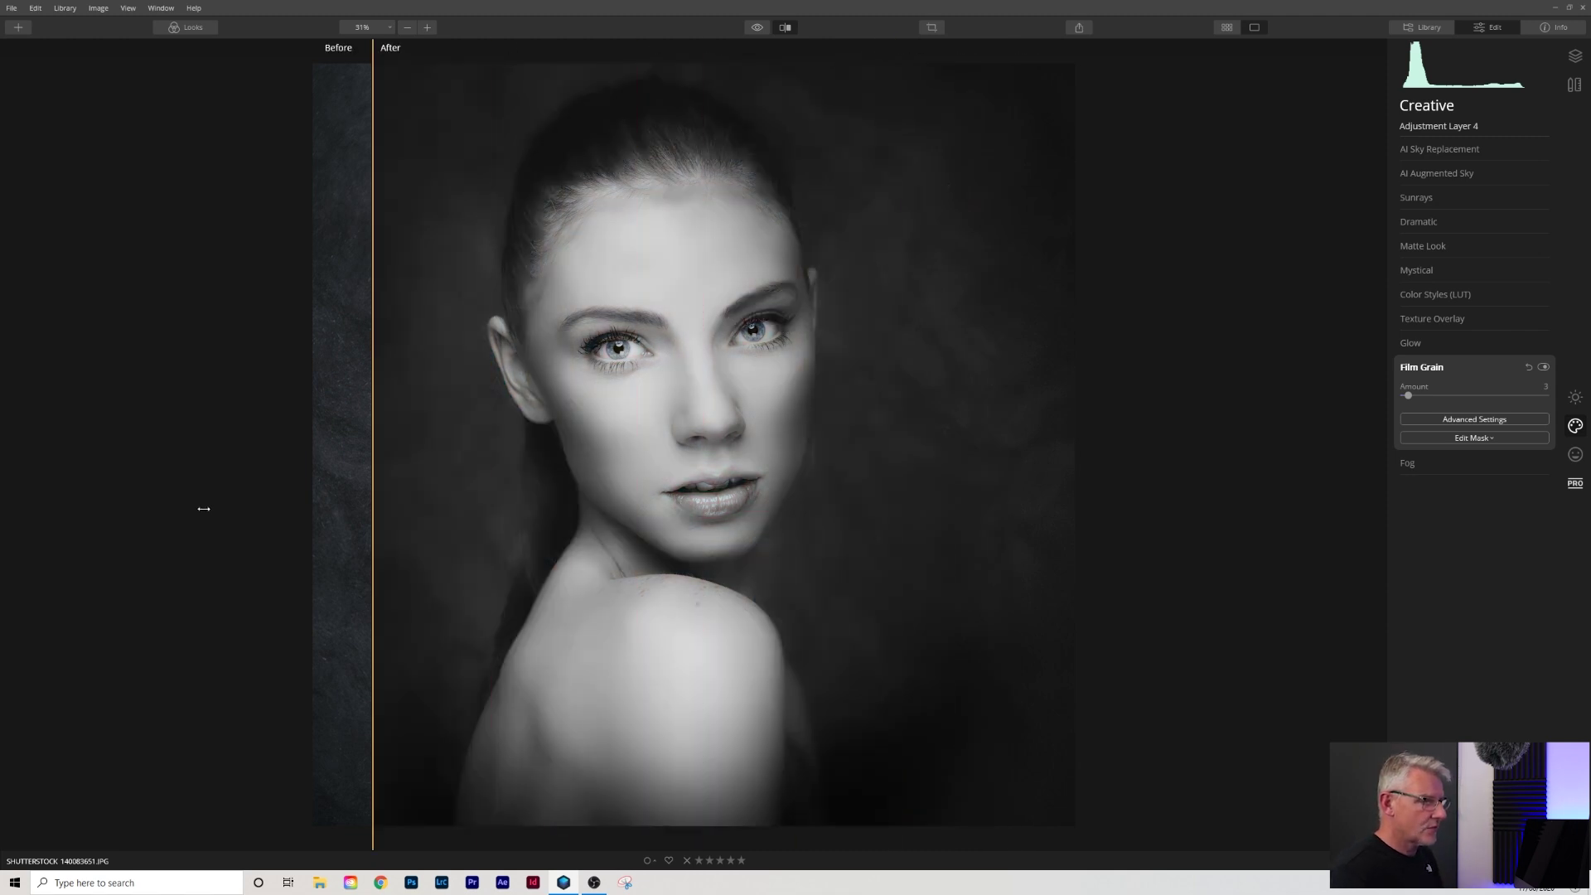